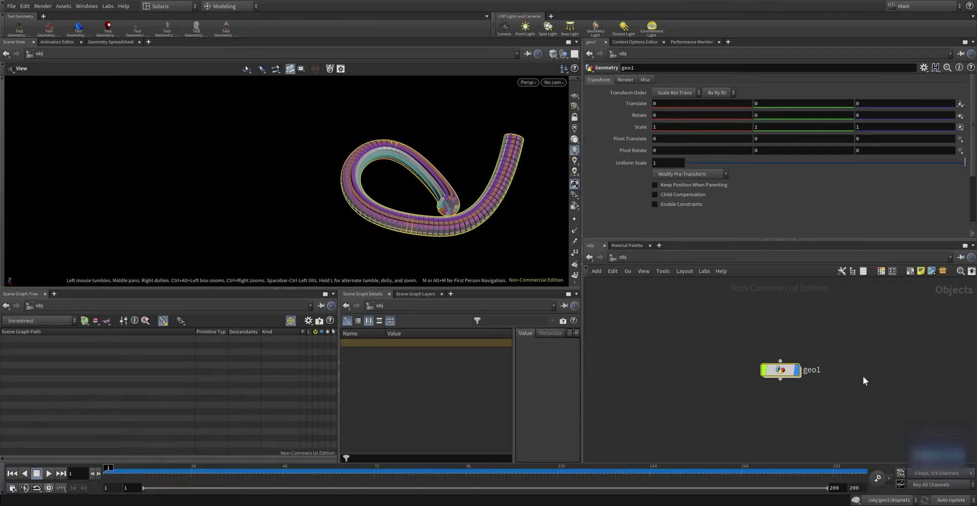
Step: Dive into geo1 to reveal the SOP network that builds the coloured, ringed tube
double_click(780, 370)
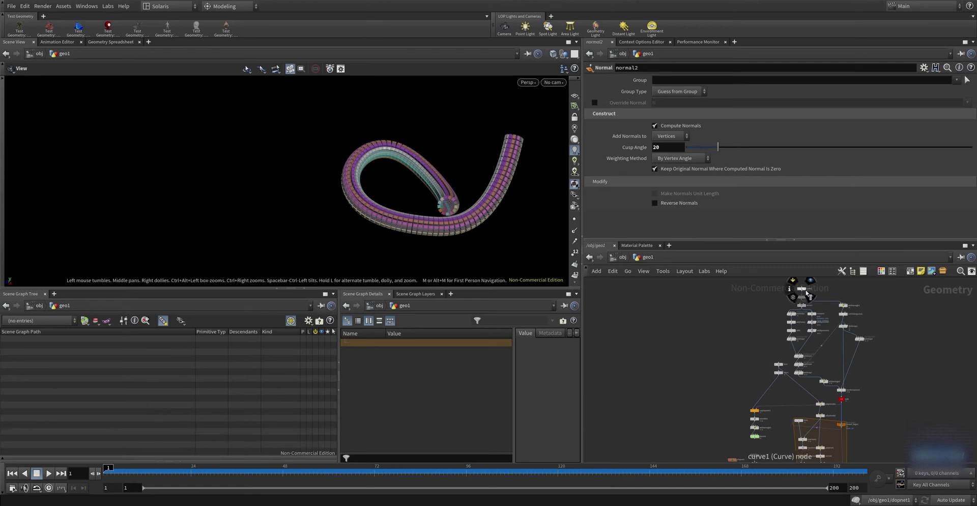
Step: Display the original curve1 on its own, framed and orbited in the viewport
left_click(804, 289)
key("f")
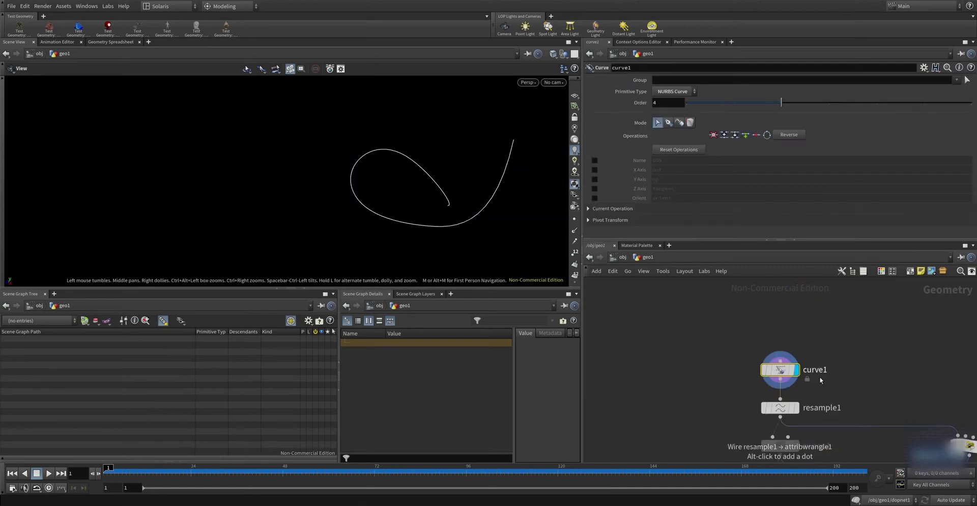
mouse_move(451, 202)
left_mouse_down()
mouse_move(541, 191)
mouse_move(491, 200)
mouse_move(592, 260)
left_mouse_up()
Step: Display resample1 to show the curve split into 100 even-length segments
middle_click_drag(786, 411, 761, 352)
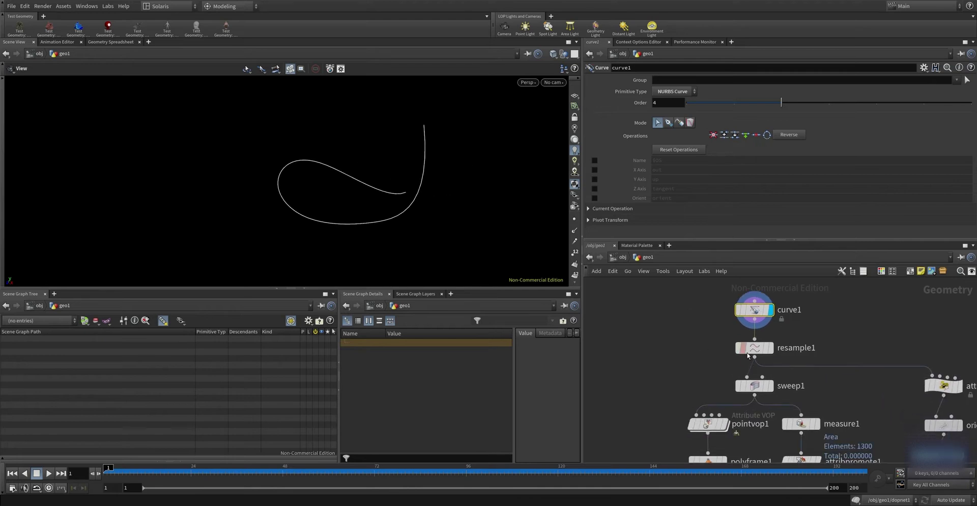
left_click(762, 352)
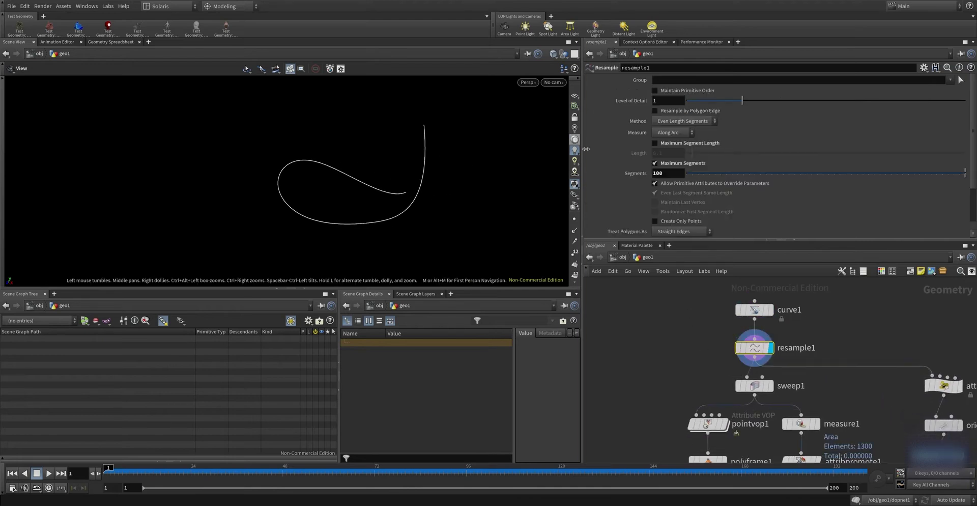
mouse_move(550, 223)
left_mouse_down()
mouse_move(406, 163)
mouse_move(453, 192)
left_mouse_up()
scroll(617, 164, "down", 3)
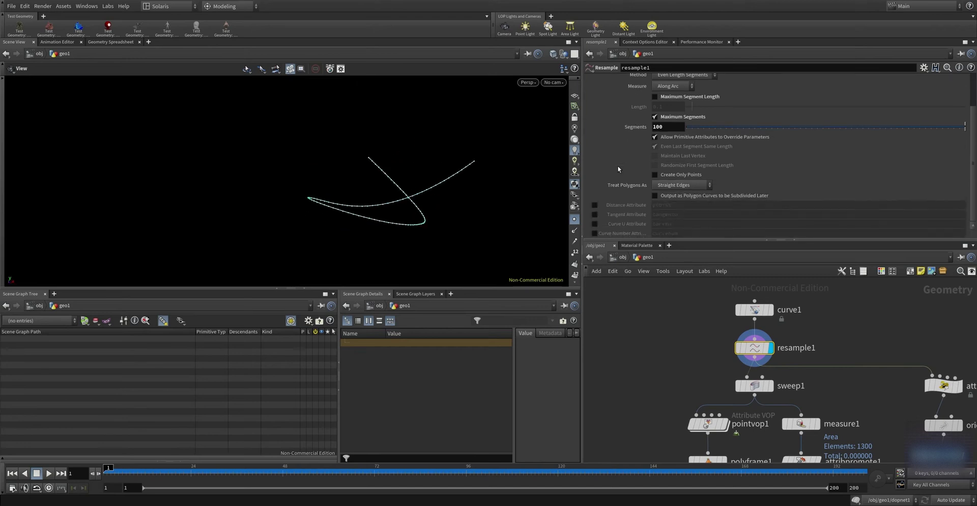
scroll(618, 165, "up", 3)
middle_click_drag(721, 353, 712, 317)
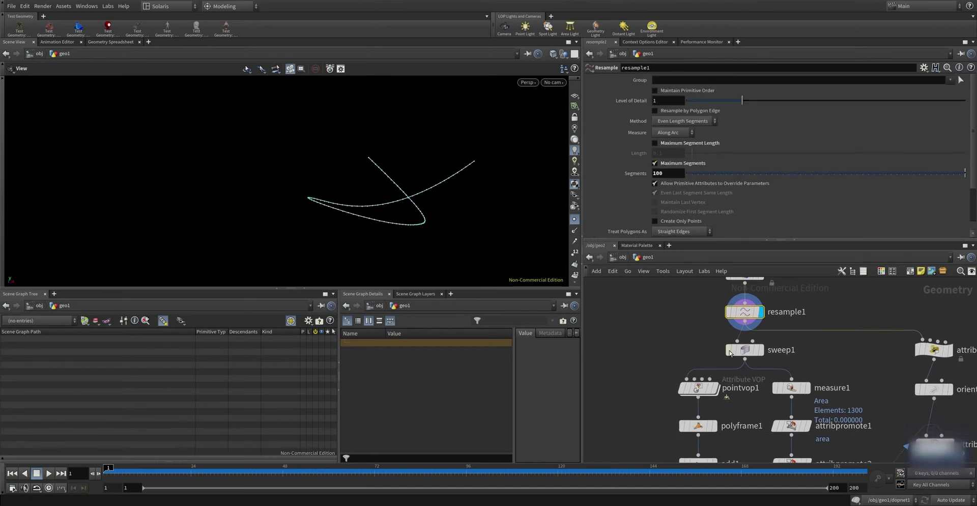
Step: Display sweep1's swept tube with point markers hidden, zoomed in for a closer look
left_click(759, 349)
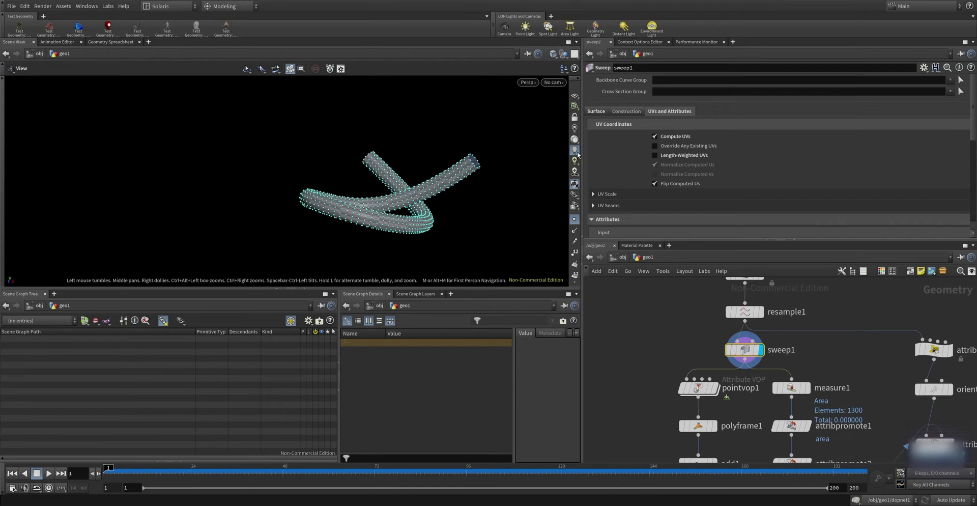
left_click(575, 219)
mouse_move(473, 181)
left_mouse_down()
mouse_move(443, 190)
mouse_move(517, 181)
mouse_move(461, 202)
mouse_move(593, 184)
left_mouse_up()
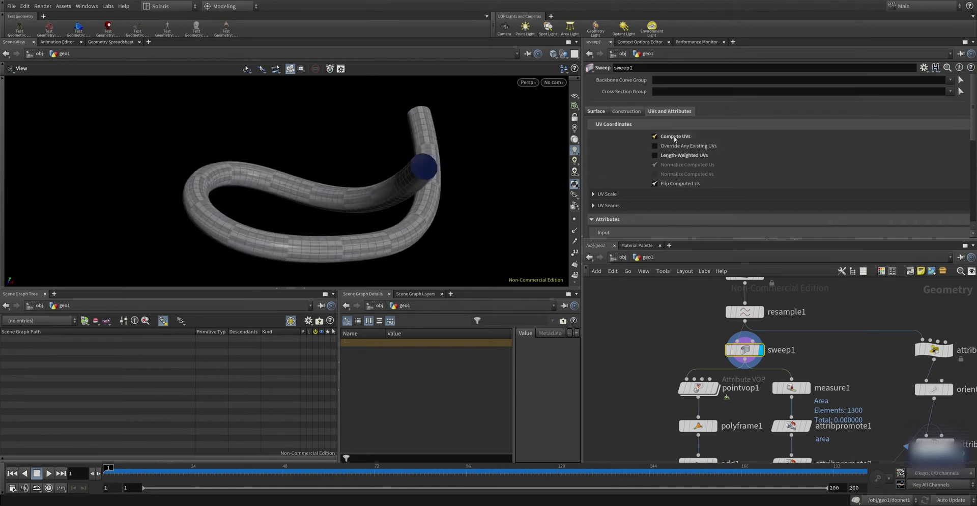
scroll(656, 165, "down", 1)
scroll(642, 170, "down", 2)
scroll(636, 183, "down", 1)
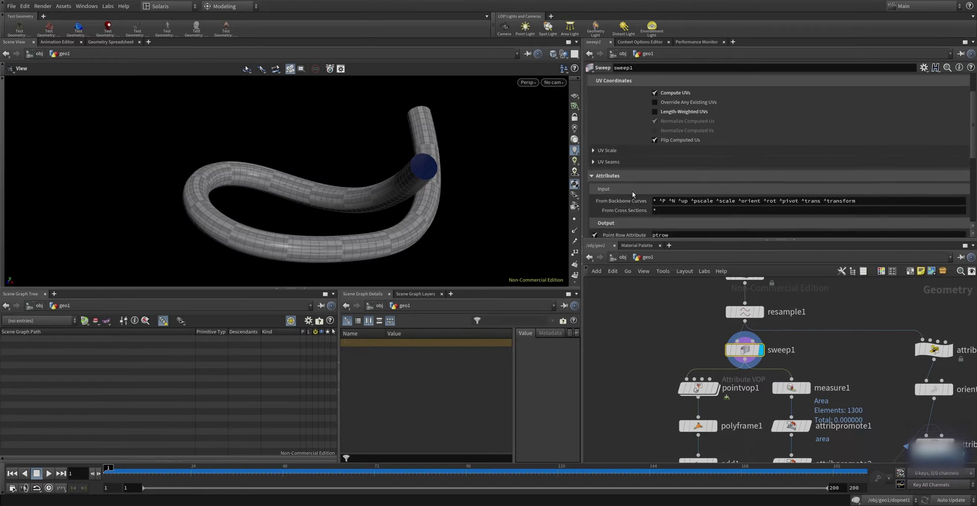
scroll(632, 191, "down", 4)
Step: Review sweep1's UV attributes and Surface settings: round tube, 13 columns, radius 0.3
left_click(671, 192)
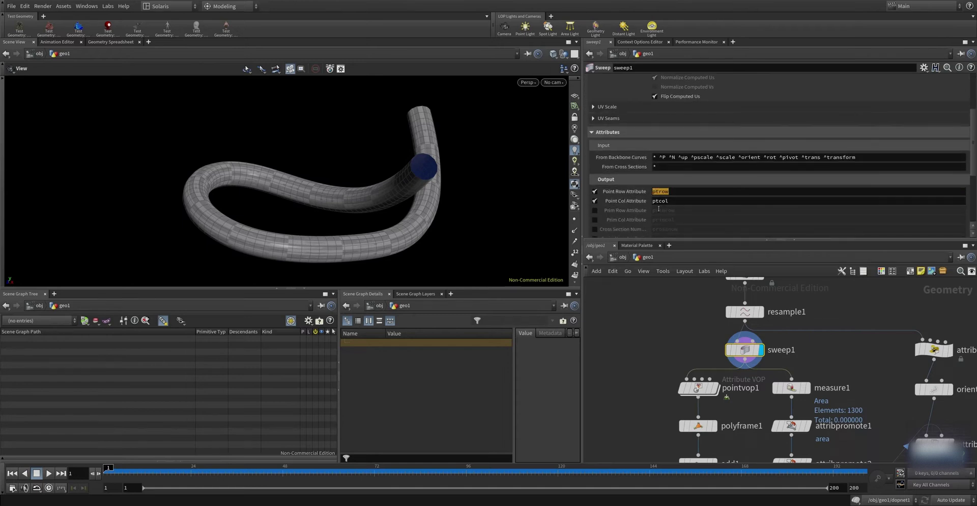
scroll(624, 205, "up", 1)
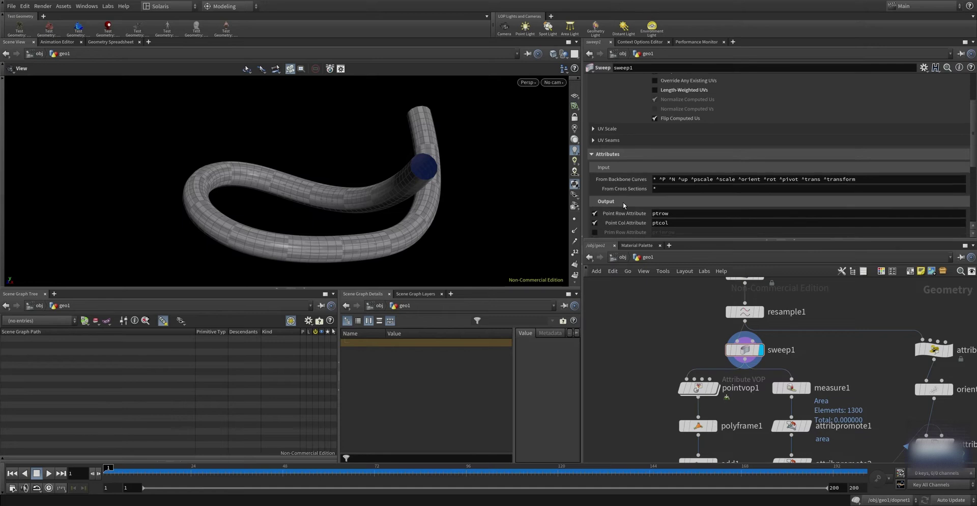
scroll(623, 202, "up", 4)
left_click(595, 112)
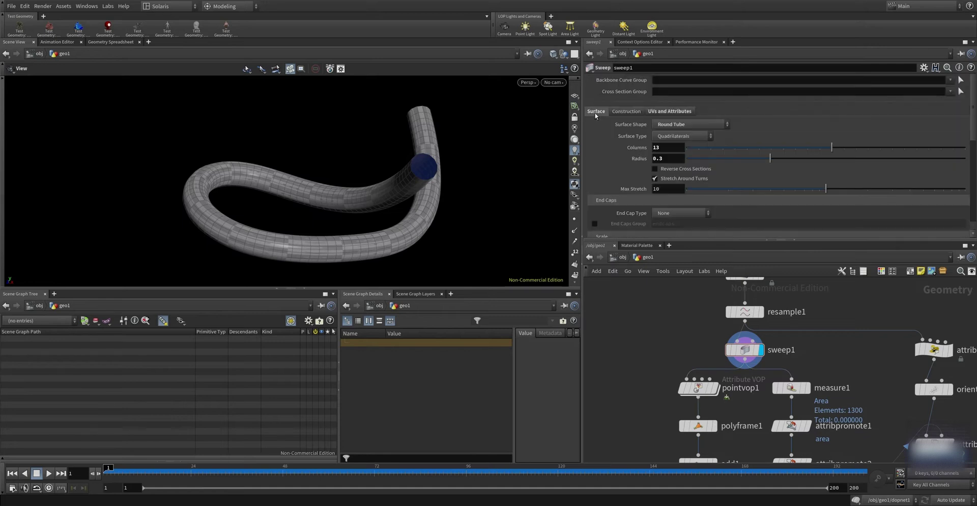
scroll(682, 102, "down", 2)
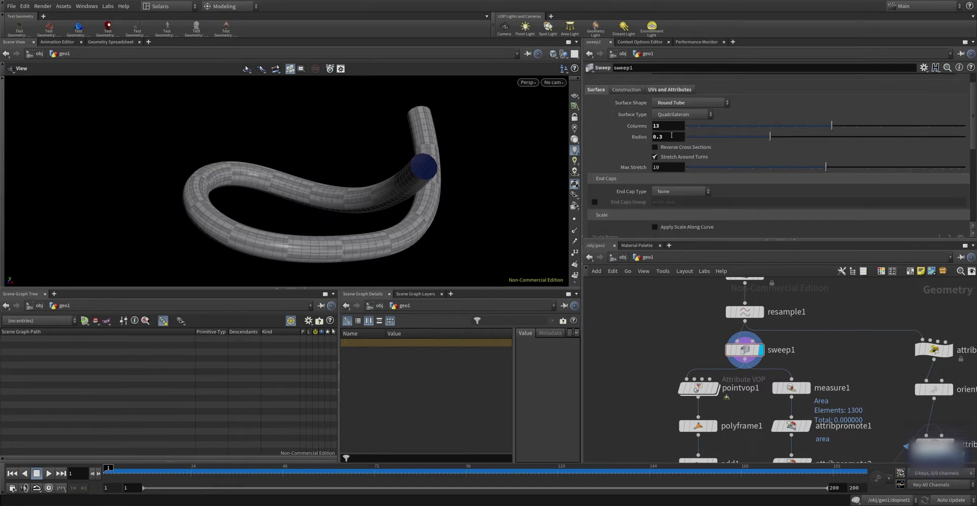
scroll(657, 145, "down", 3)
scroll(651, 163, "down", 3)
scroll(641, 188, "down", 3)
scroll(633, 208, "down", 1)
scroll(633, 207, "down", 1)
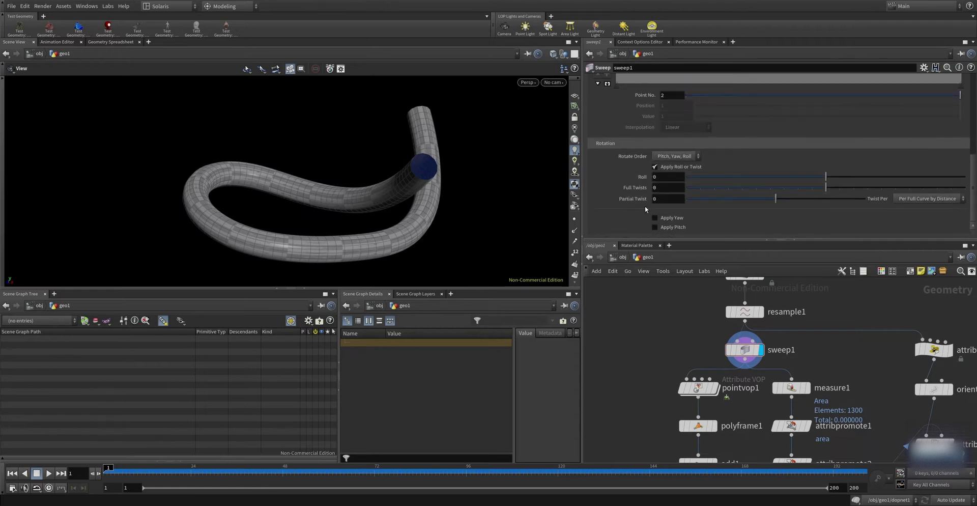
middle_click_drag(682, 352, 677, 305)
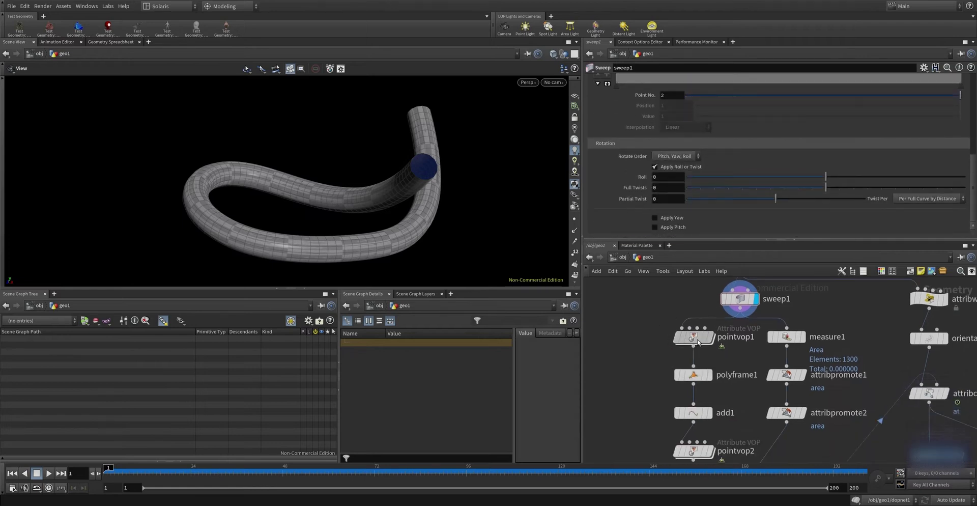
left_click(696, 337)
Step: Review pointvop1's importvertex1, vectofloat1 and bind1 uv nodes, then check polyframe1's N and tangentu settings
double_click(693, 336)
left_click(704, 347)
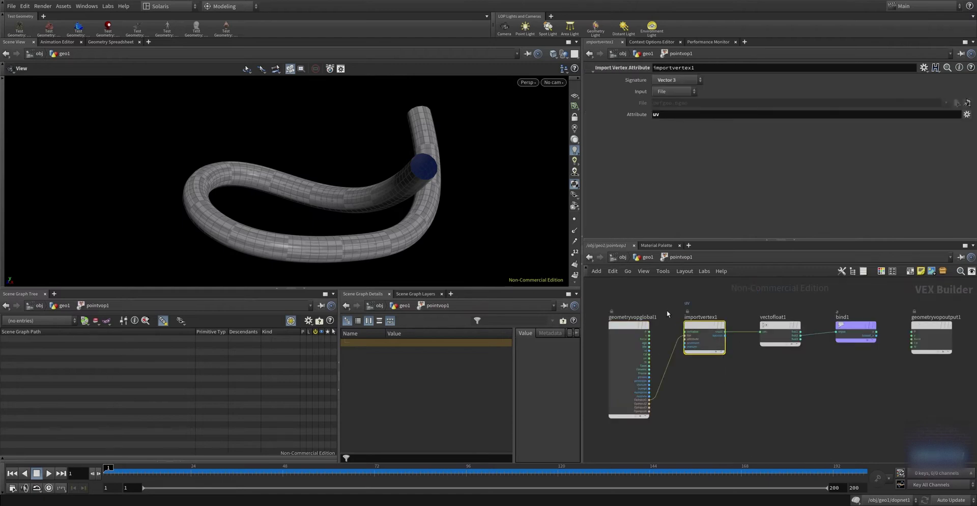
left_click_drag(787, 388, 772, 305)
left_click_drag(871, 377, 853, 300)
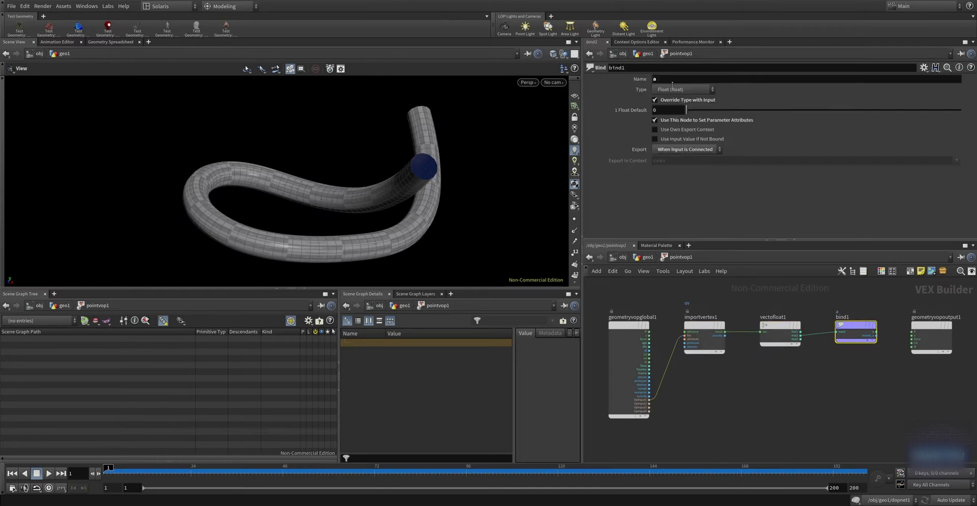
left_click(642, 257)
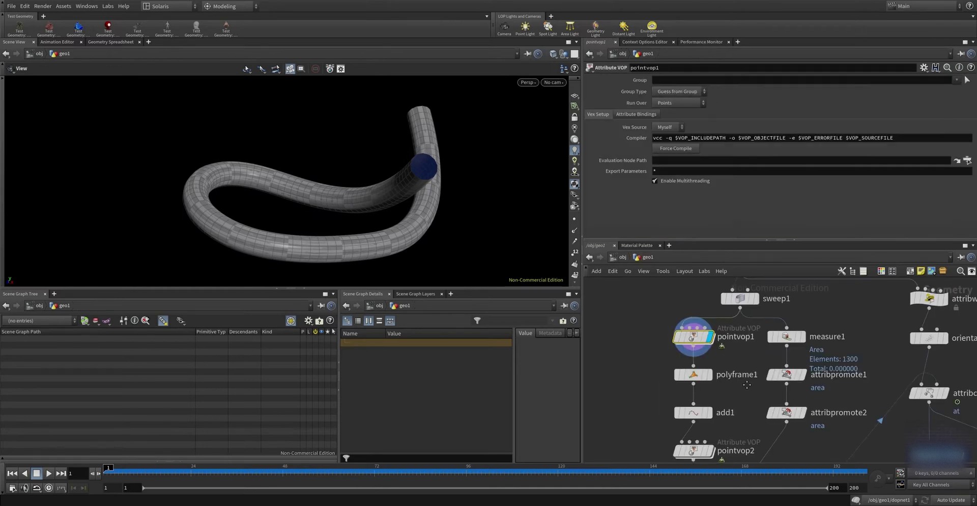
left_click(684, 355)
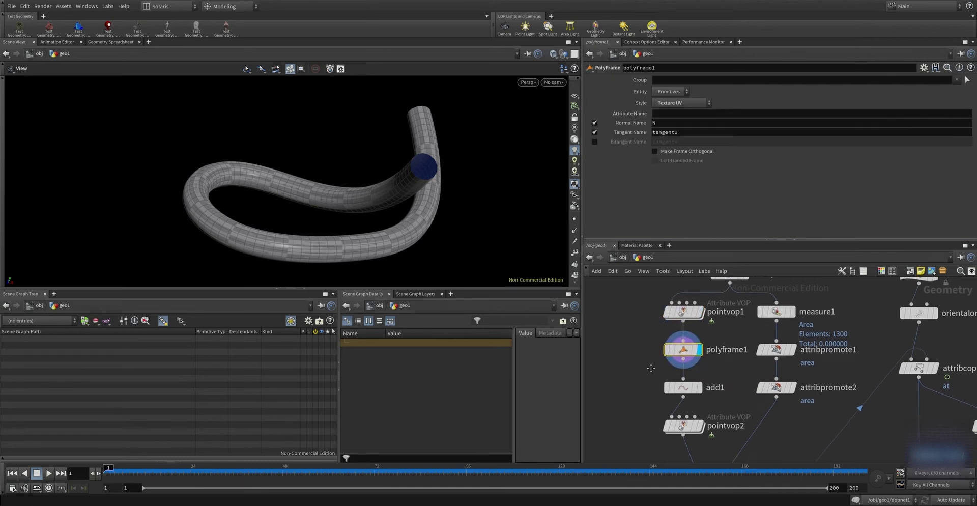
Step: Display add1 to show the tube as points only, and enter pointvop2
middle_click_drag(732, 386, 736, 363)
left_click(704, 363)
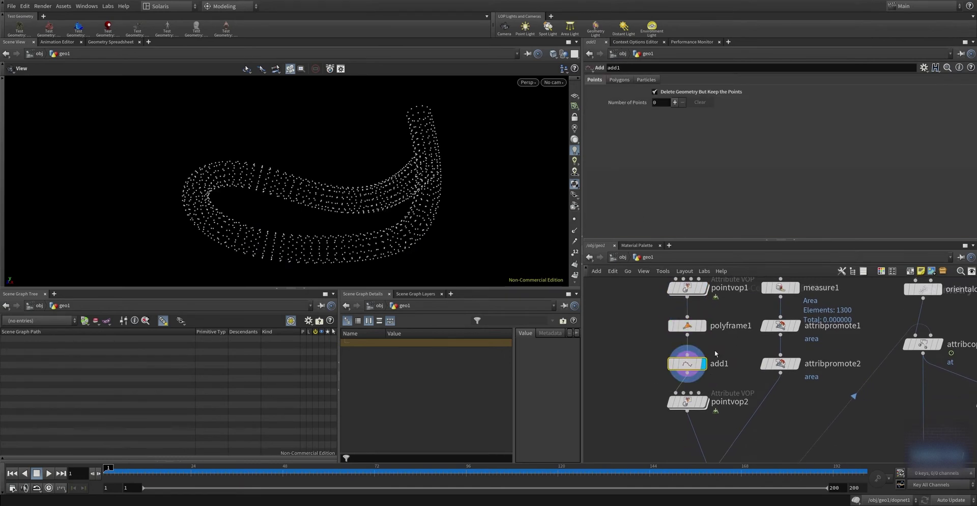
middle_click_drag(664, 398, 654, 362)
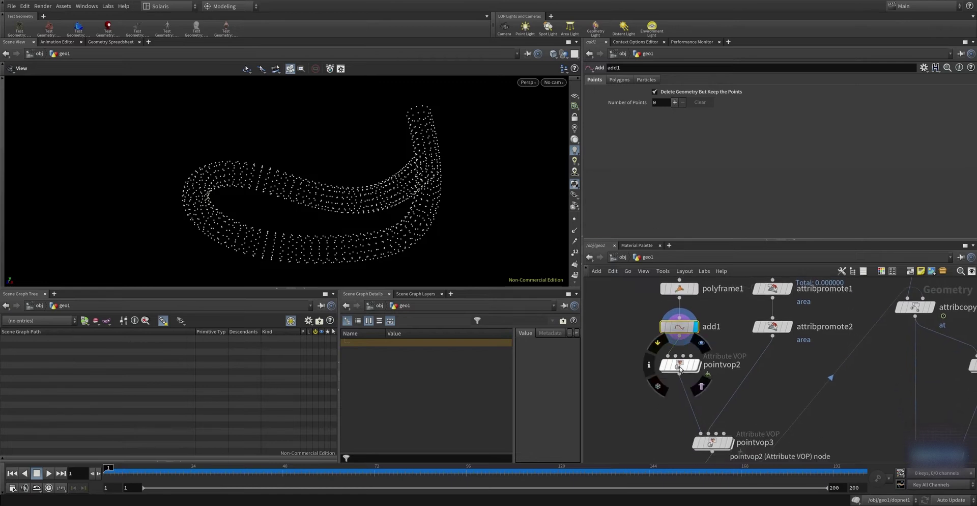
left_click(679, 364)
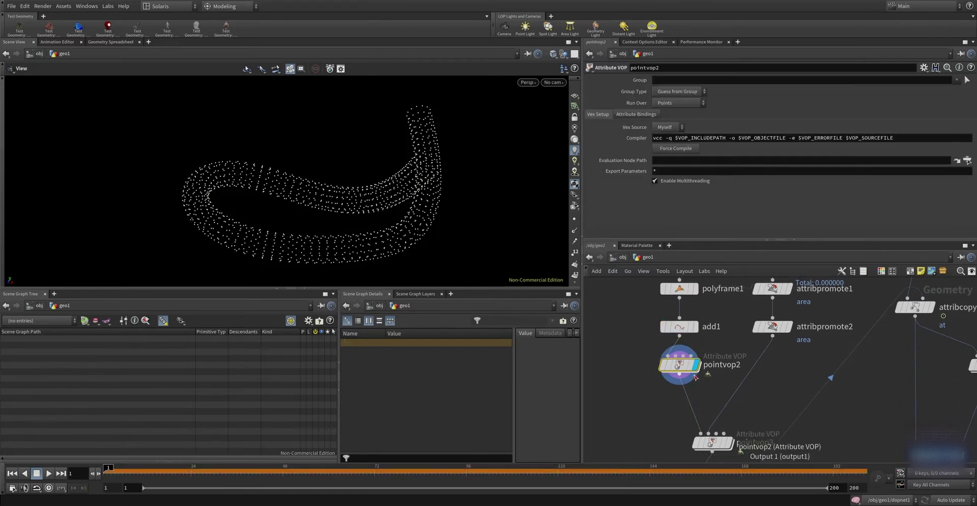
double_click(679, 366)
Step: Trace pointvop2's orient quaternion built from N, tangentu and their cross product, then return to geo1
left_click(678, 429)
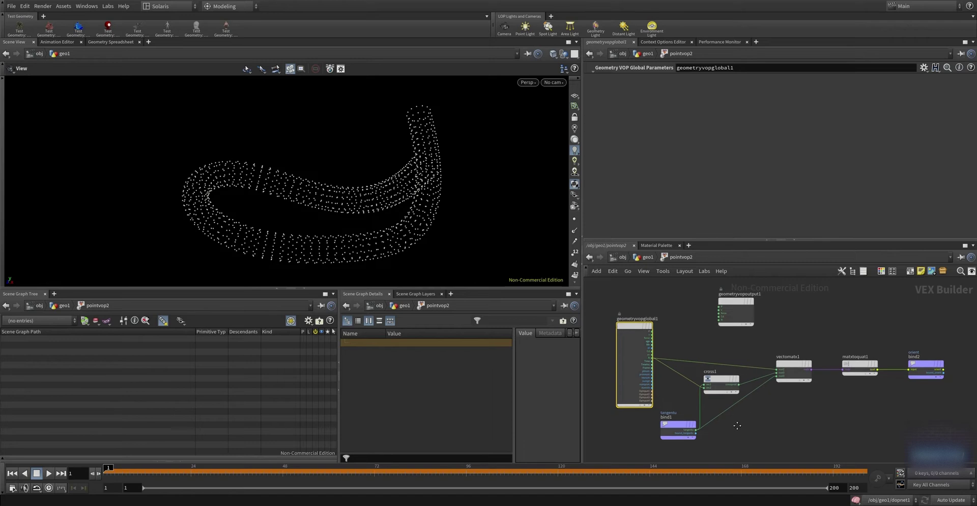
scroll(700, 410, "up", 3)
middle_click_drag(781, 356, 773, 415)
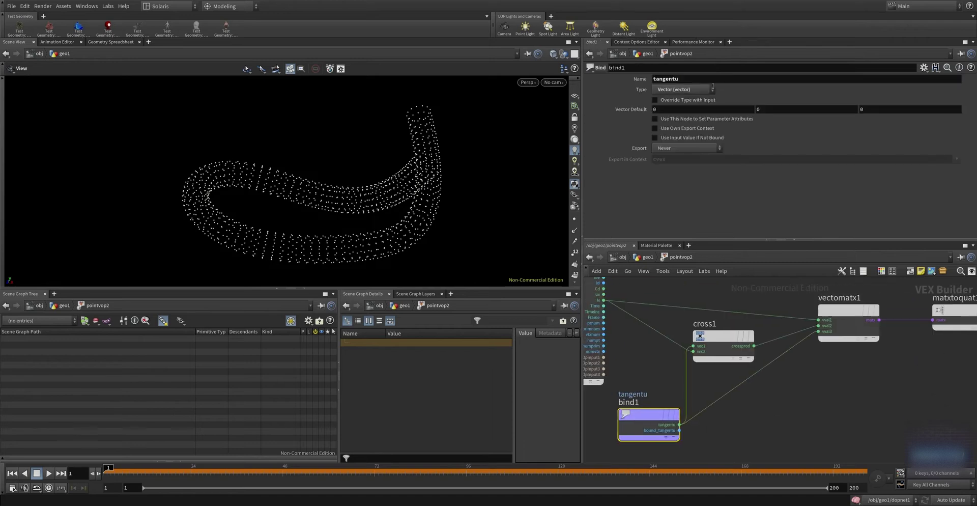
left_click(726, 383)
left_click(714, 359)
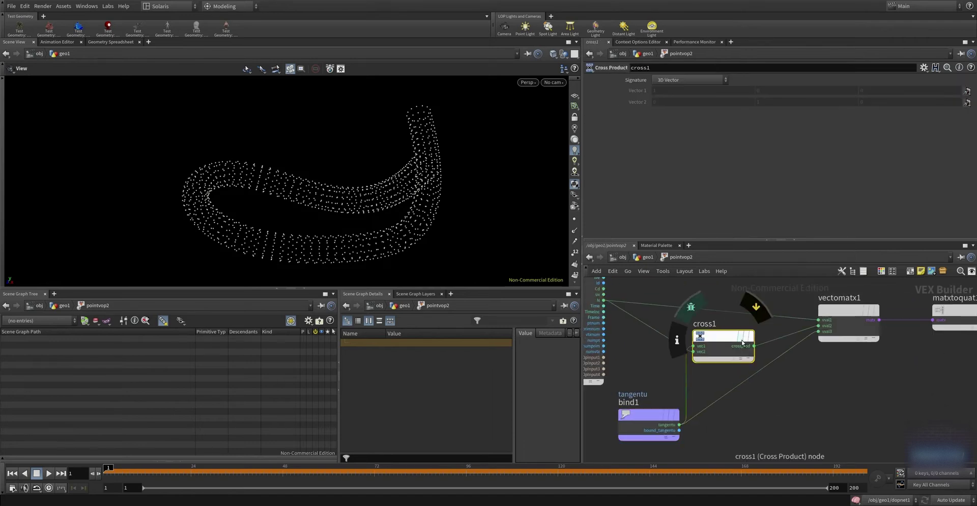
scroll(773, 407, "down", 2)
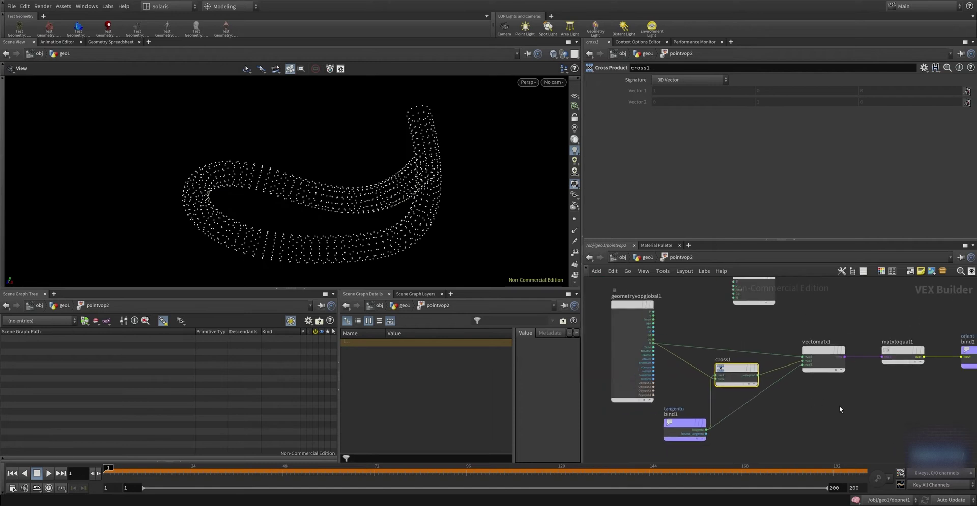
middle_click_drag(838, 405, 799, 408)
left_click(795, 371)
key("Right")
key("Right")
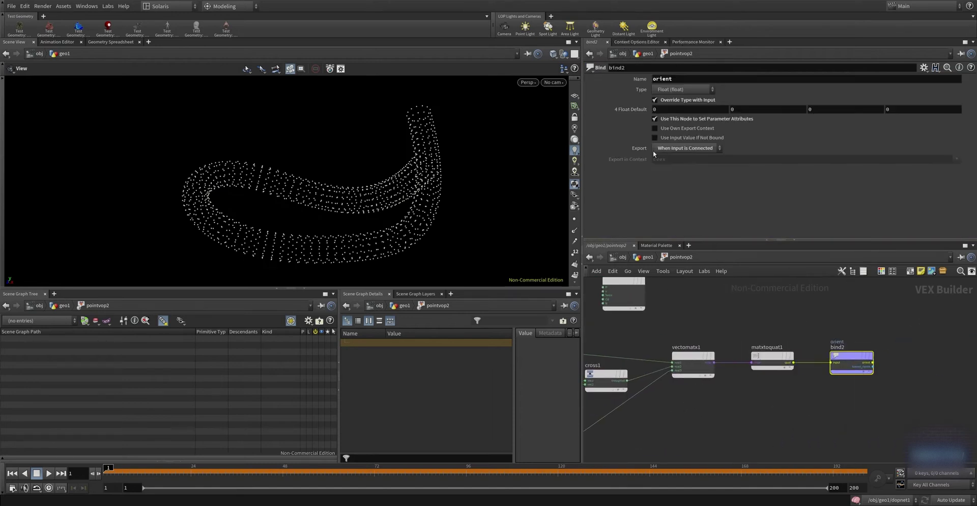
key("u")
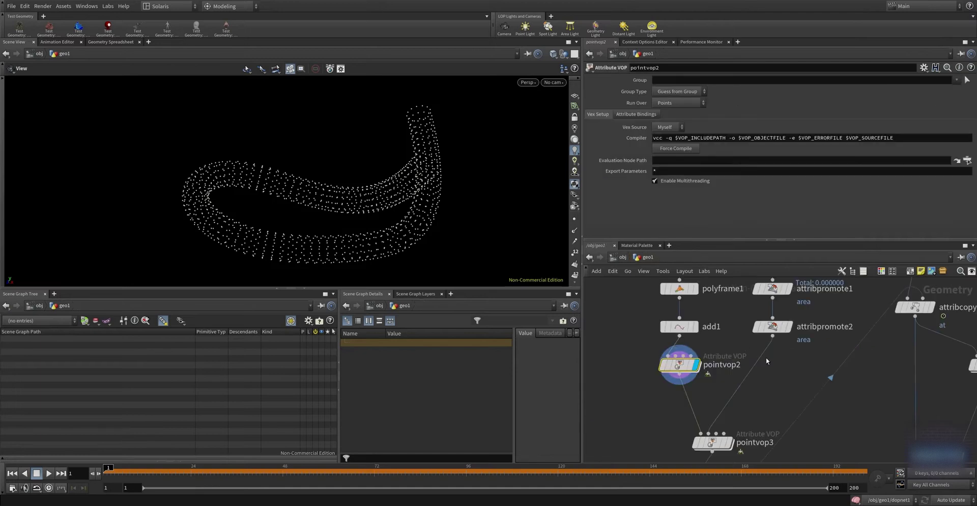
Step: Check the area measurement and promote nodes storing primitive area as detail min and max
left_click(753, 329)
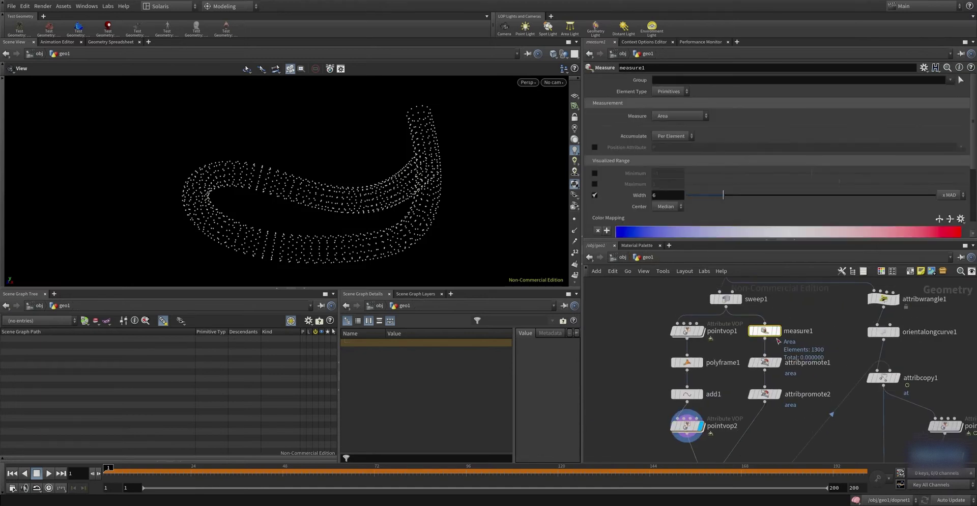
scroll(646, 206, "down", 5)
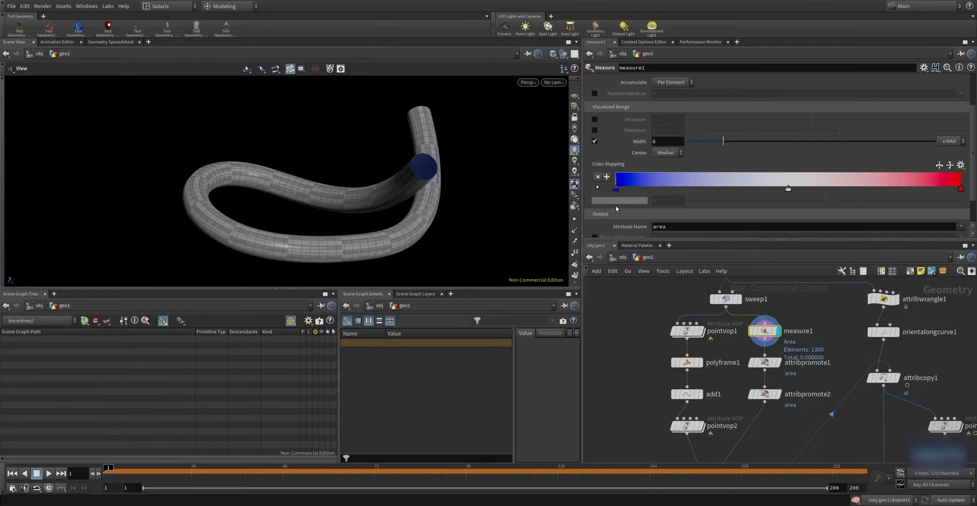
scroll(648, 211, "down", 3)
scroll(651, 219, "up", 5)
scroll(629, 227, "up", 3)
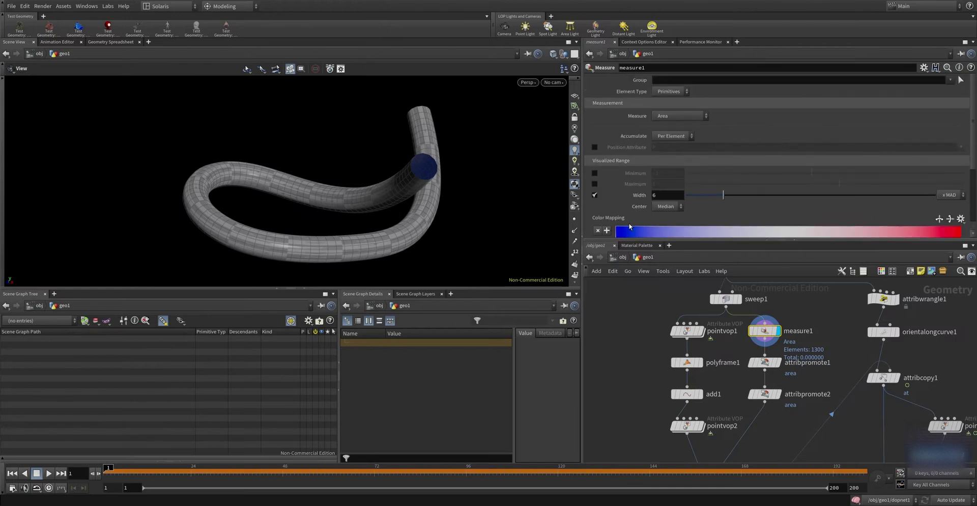
left_click(771, 367)
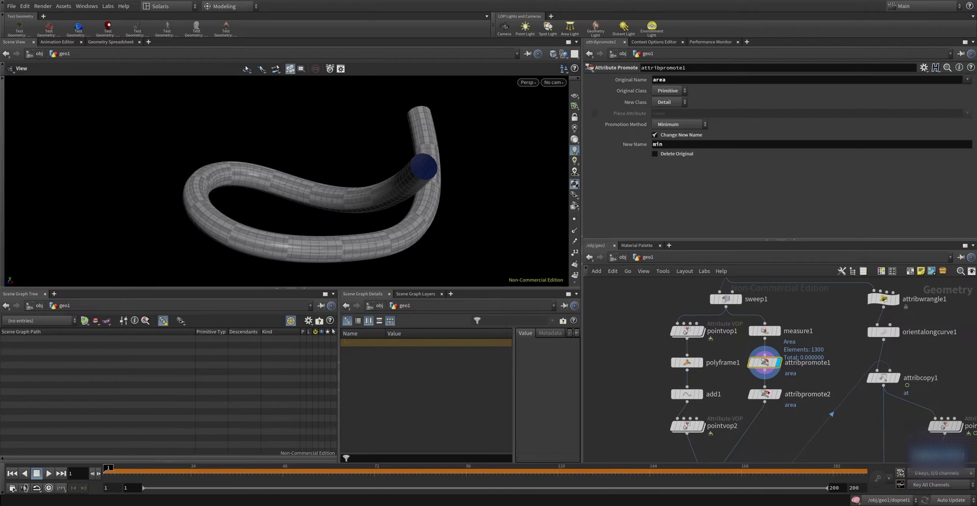
left_click(768, 395)
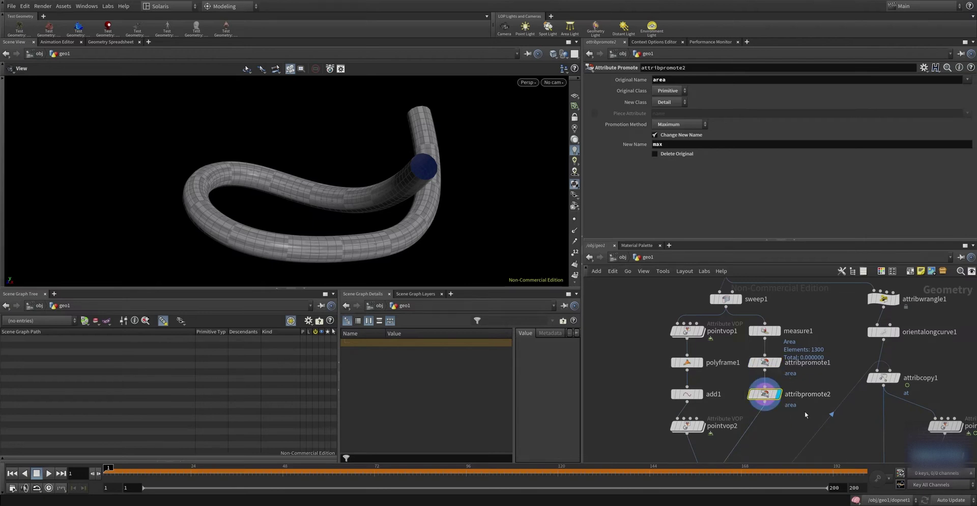
left_click(750, 320)
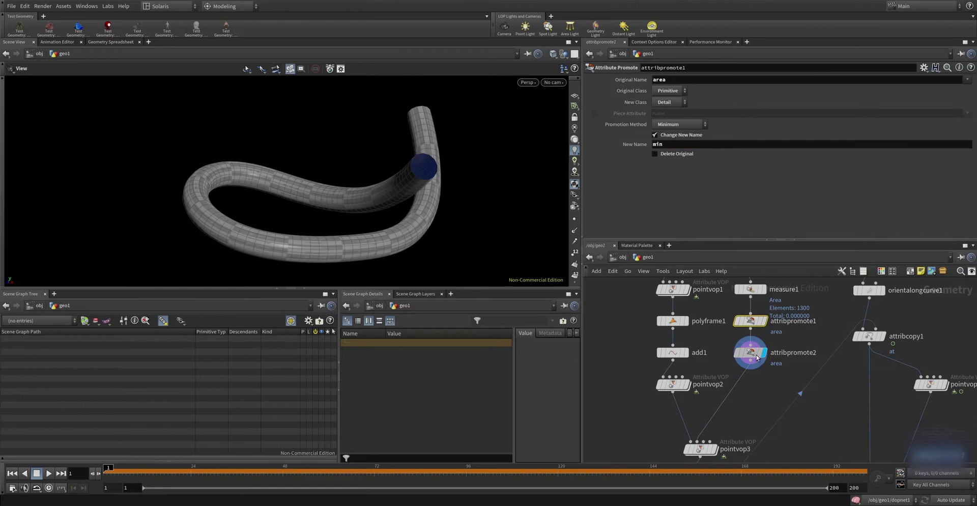
middle_click_drag(780, 405, 775, 340)
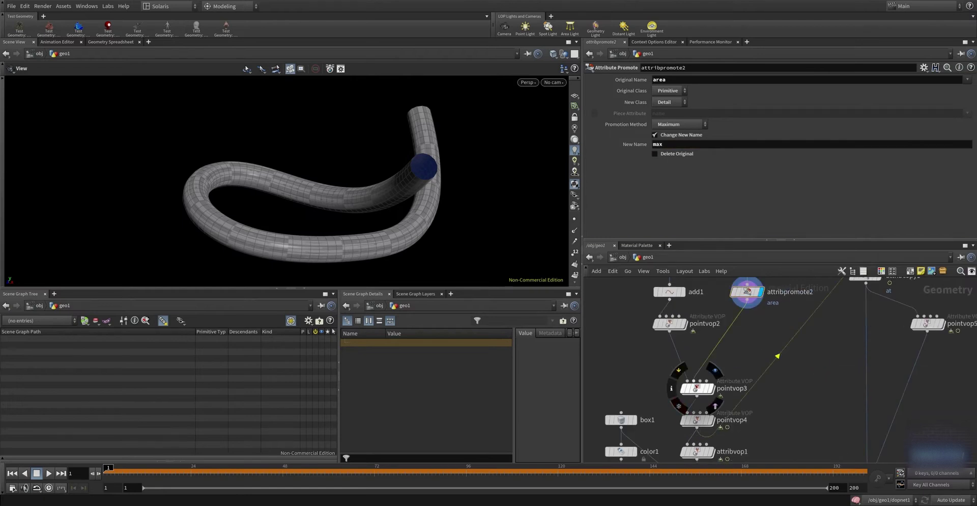
Step: Undo an accidental wire connection, set the display flag on pointvop3, and step inside
left_click(695, 380)
key("Escape")
key("ctrl+z")
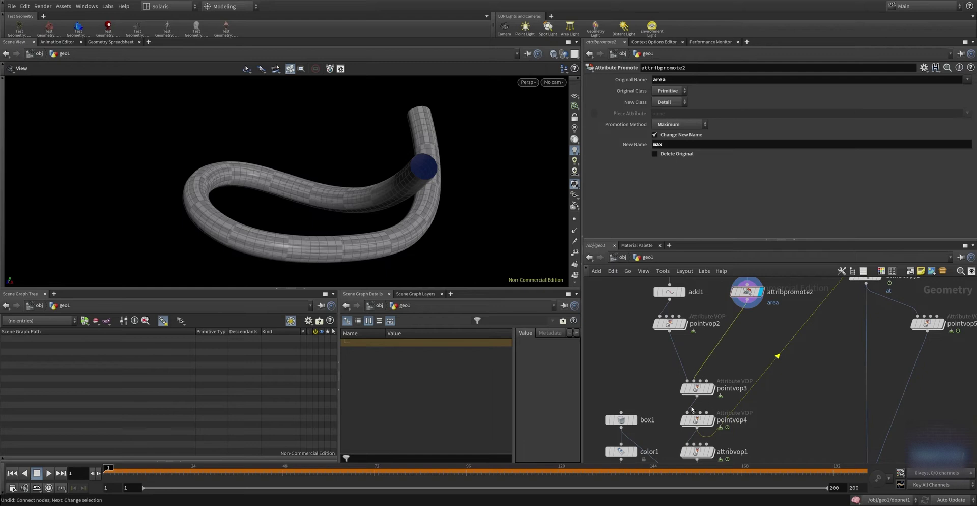
left_click(707, 388)
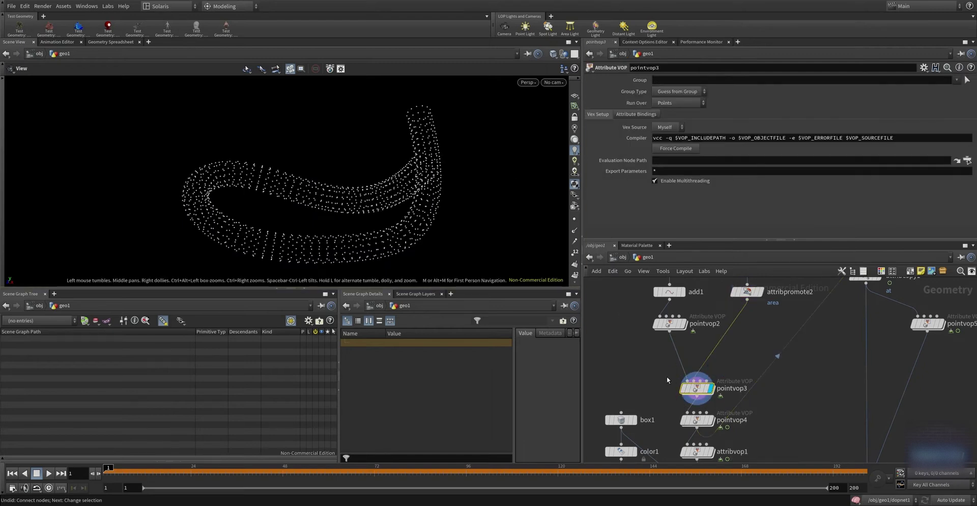
double_click(696, 388)
Step: Review the xyzdist lookup and the importdetail nodes reading the min and max area
scroll(667, 377, "up", 3)
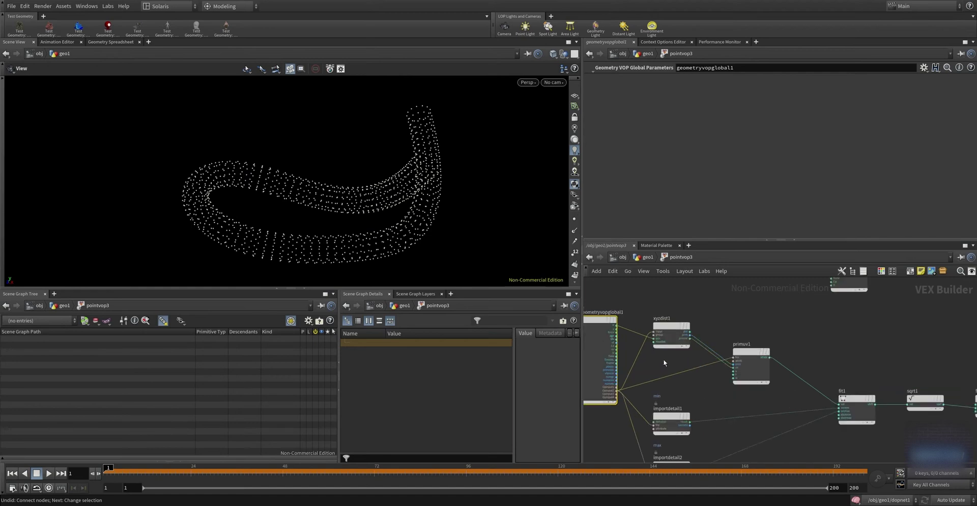
left_click(670, 328)
middle_click_drag(701, 437, 713, 388)
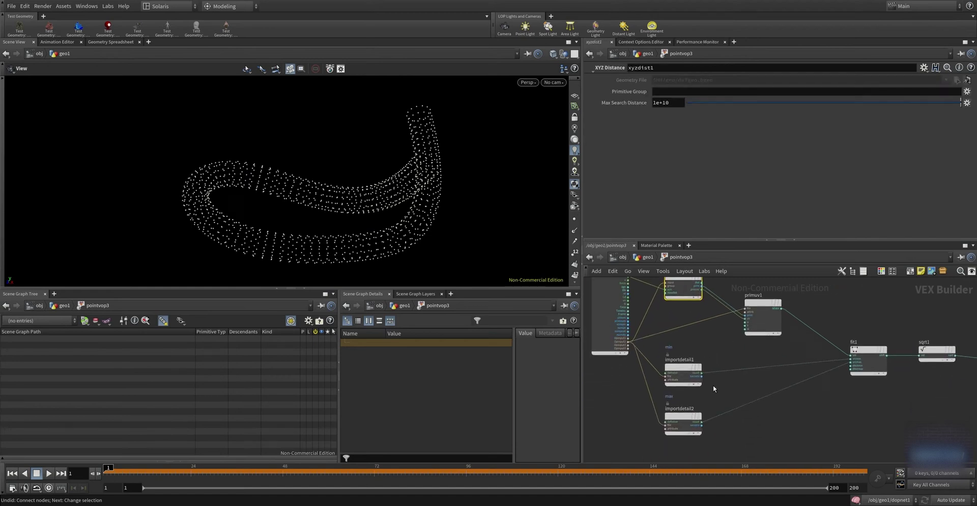
left_click(690, 363)
left_click(683, 420)
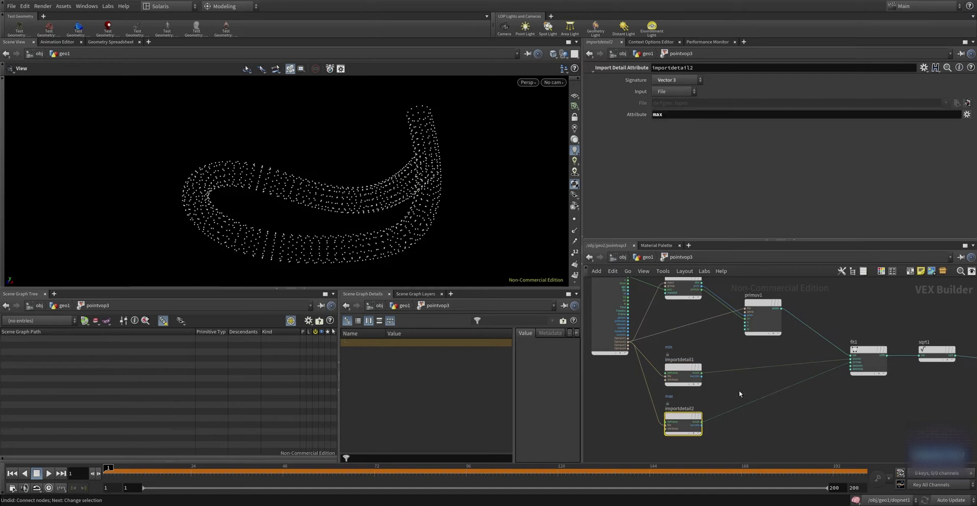
middle_click_drag(660, 324, 661, 351)
left_click(683, 311)
scroll(670, 346, "up", 1)
scroll(682, 347, "up", 1)
scroll(707, 349, "up", 2)
scroll(707, 349, "up", 1)
scroll(715, 371, "up", 1)
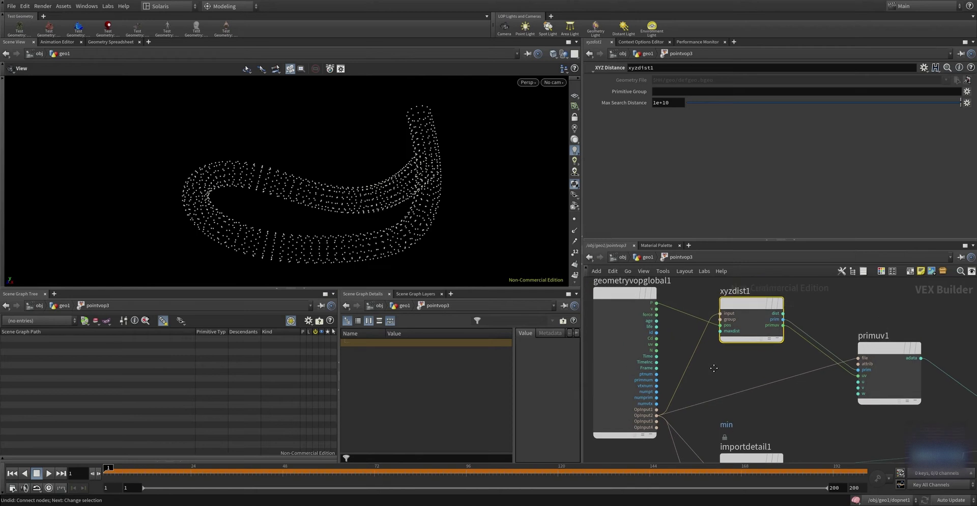
scroll(724, 392, "up", 1)
scroll(717, 393, "down", 1)
scroll(707, 396, "down", 2)
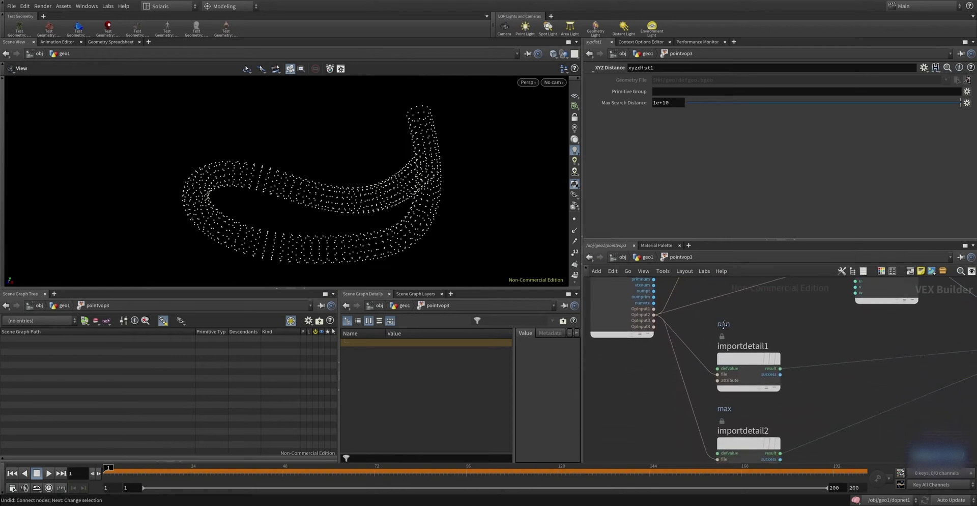
scroll(695, 398, "down", 1)
scroll(702, 392, "down", 2)
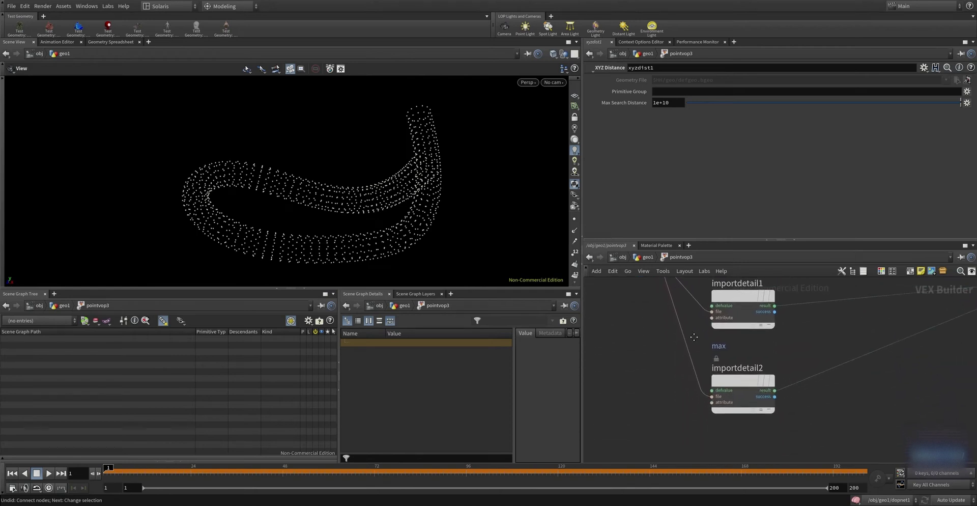
scroll(763, 362, "down", 3)
scroll(750, 373, "down", 2)
Step: Follow primuv area through fit and sqrt to the bound scale attribute, then return to geo1
middle_click_drag(751, 374, 724, 386)
left_click(748, 351)
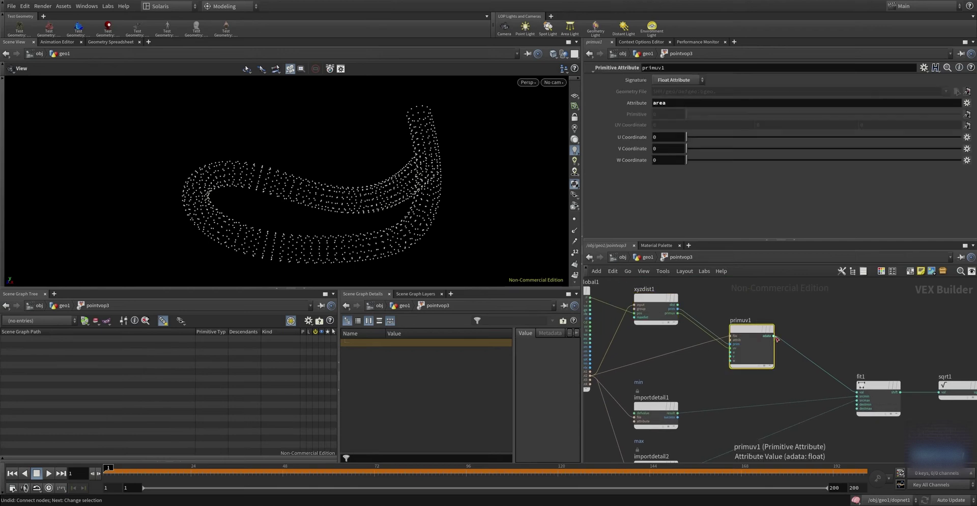
middle_click_drag(867, 348, 820, 316)
left_click(826, 358)
middle_click_drag(862, 393, 763, 387)
left_click(813, 356)
middle_click_drag(850, 402, 765, 401)
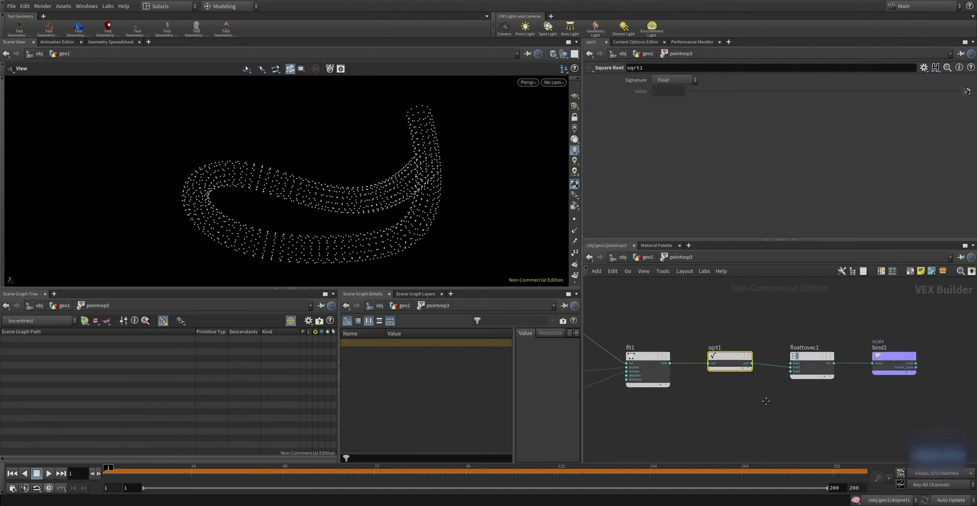
left_click(811, 367)
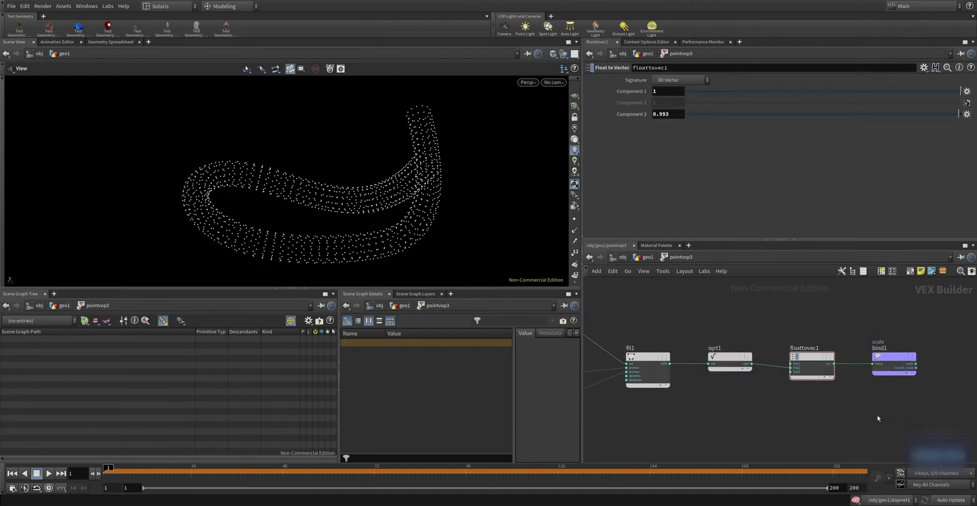
left_click(895, 365)
double_click(681, 81)
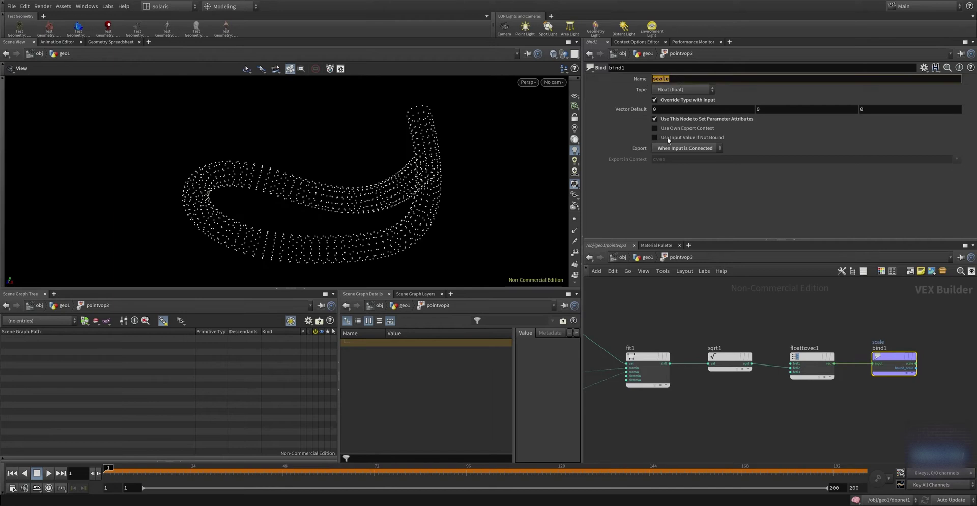
left_click(647, 257)
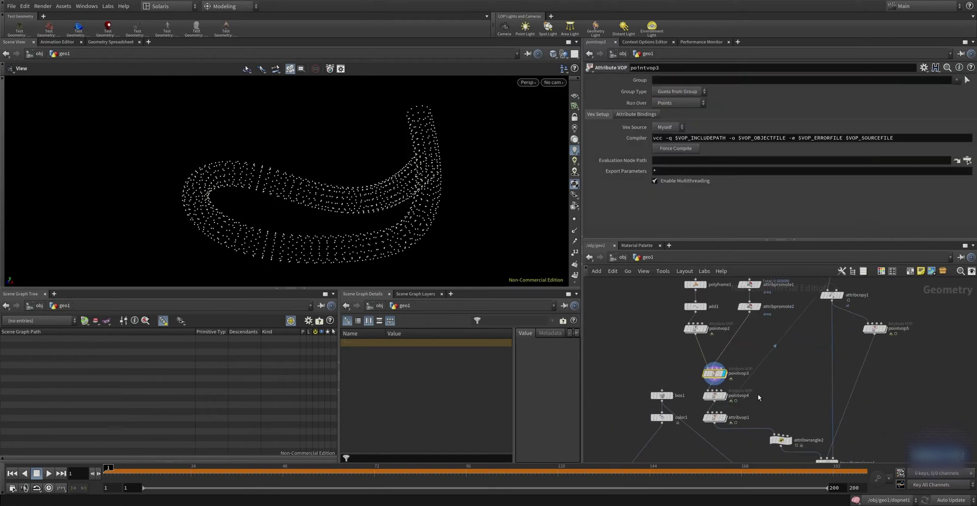
Step: Review pointvop4's ramp, then inspect bind3, fit1, add1 and fit2 inside its VEX network
left_click(716, 400)
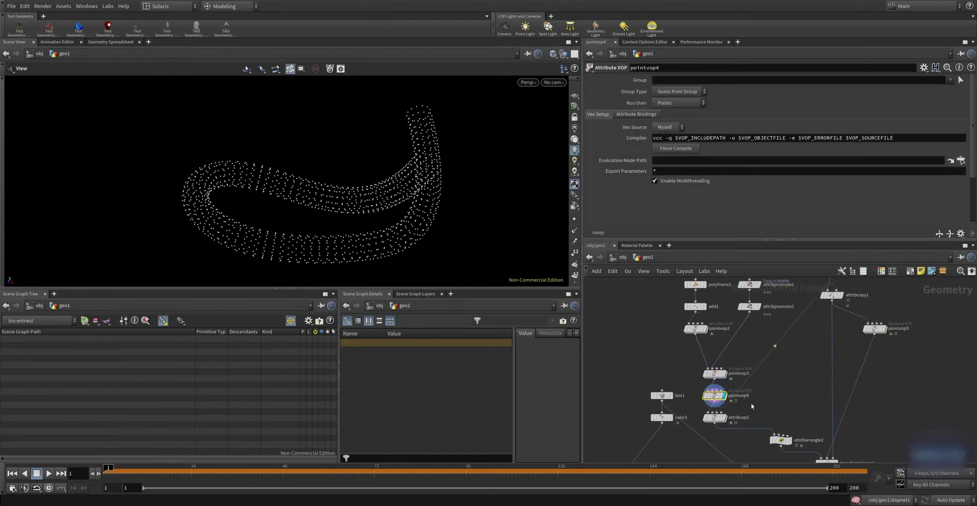
scroll(843, 177, "down", 2)
scroll(843, 177, "down", 1)
double_click(712, 395)
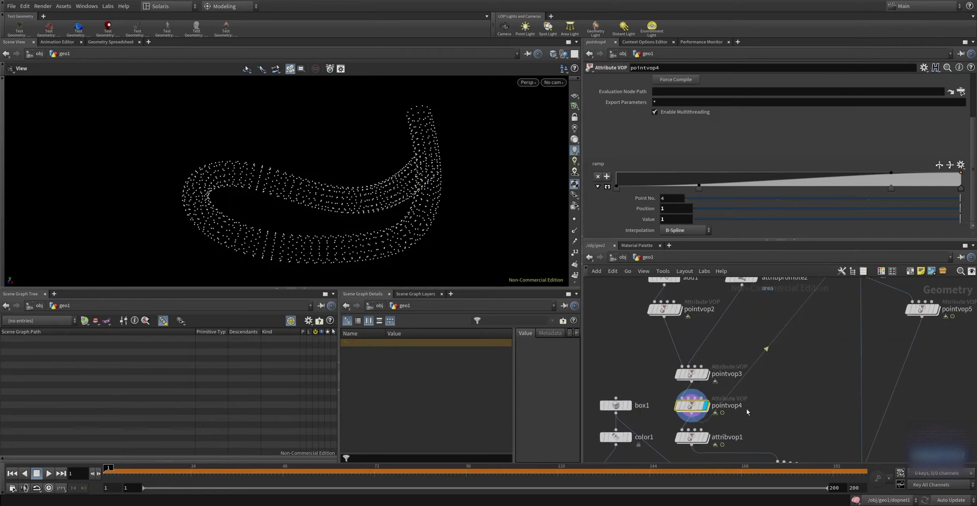
scroll(702, 387, "up", 5)
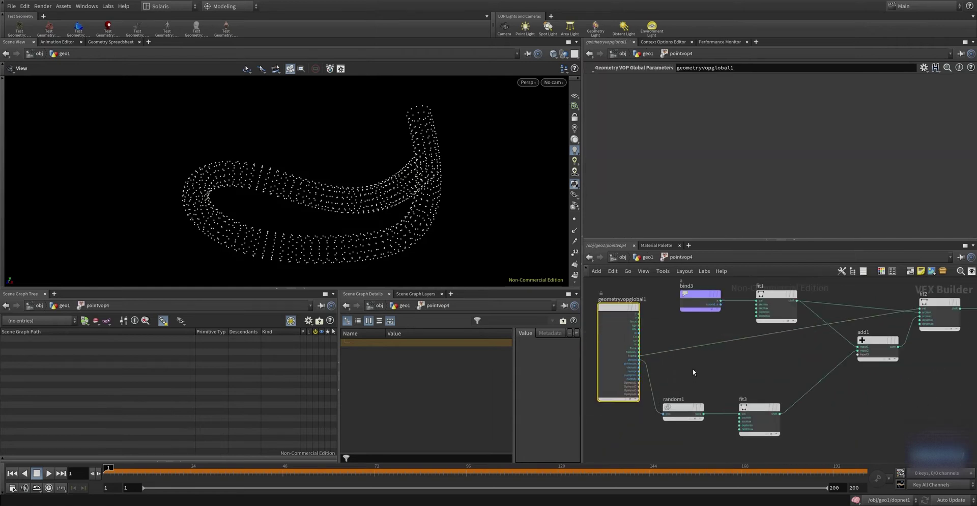
left_click(700, 298)
middle_click_drag(754, 375, 706, 404)
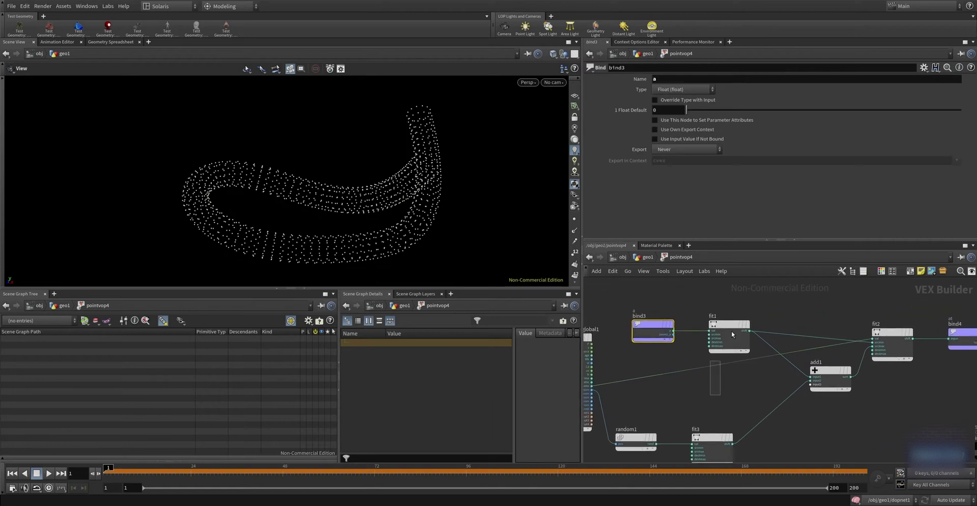
left_click(731, 331)
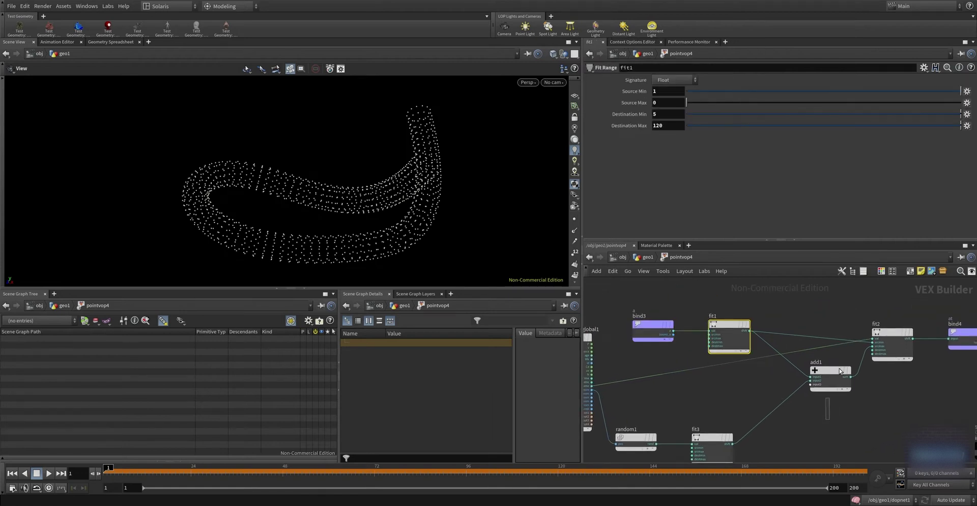
left_click(840, 371)
left_click(892, 315)
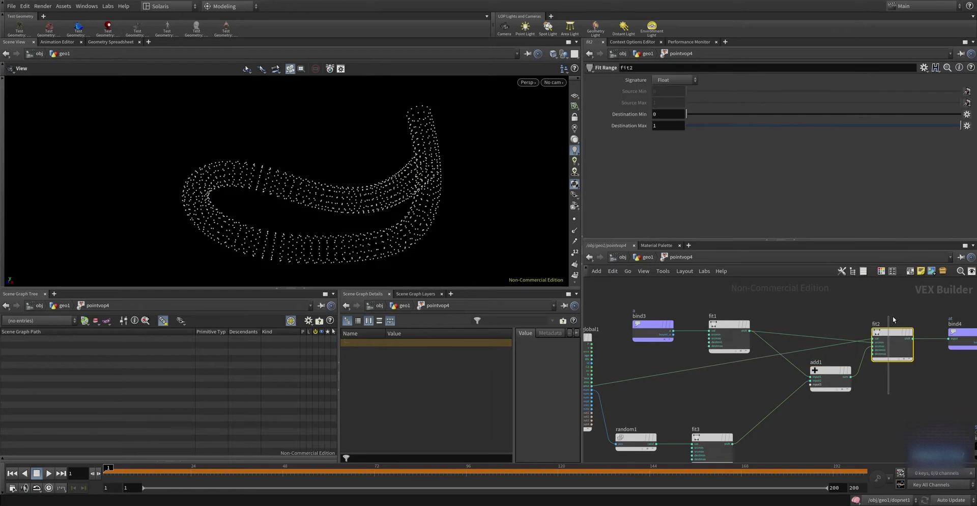
Step: Inspect bind4 writing the at attribute, and random1 fitted to 50–60 by fit3
scroll(608, 384, "up", 5)
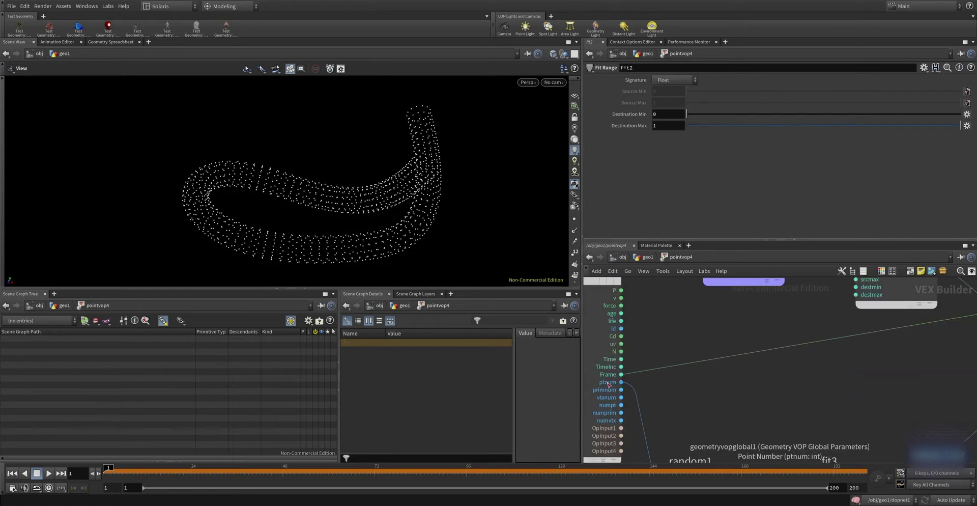
scroll(623, 376, "down", 5)
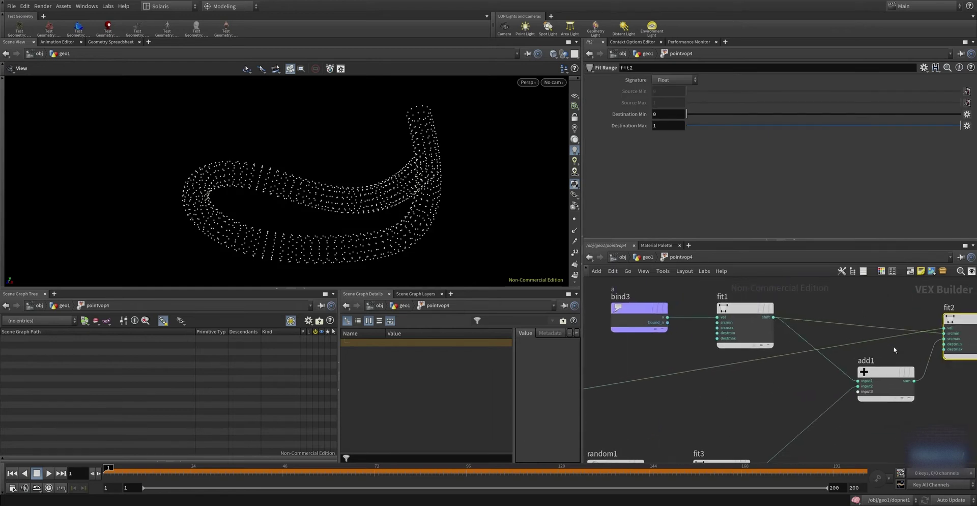
mouse_move(929, 341)
middle_mouse_down()
mouse_move(845, 380)
mouse_move(860, 385)
middle_mouse_up()
left_click(845, 336)
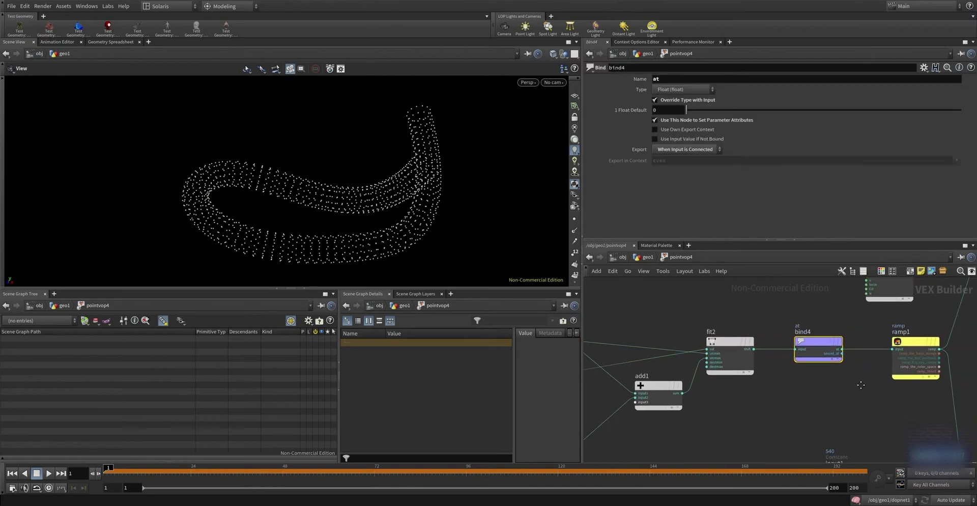
middle_click_drag(720, 413, 957, 328)
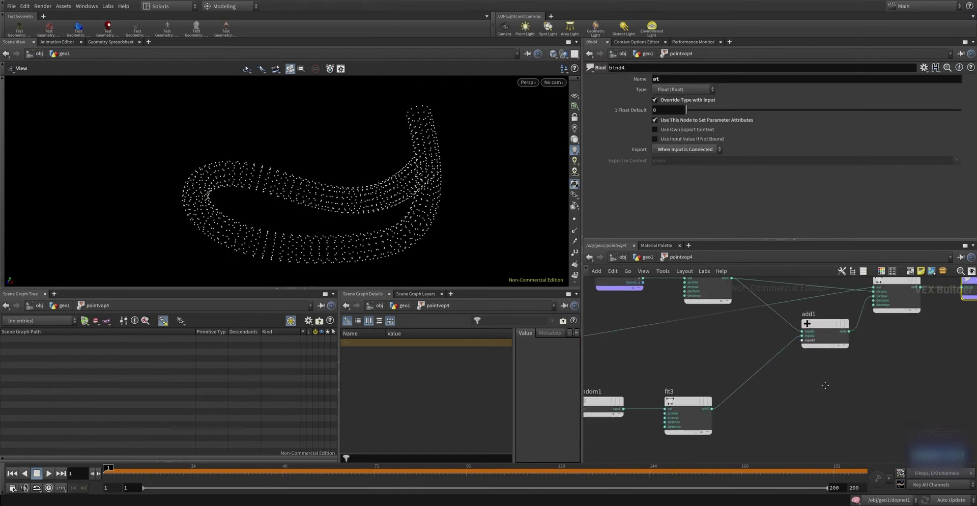
left_click(666, 376)
left_click(750, 393)
scroll(886, 370, "down", 2)
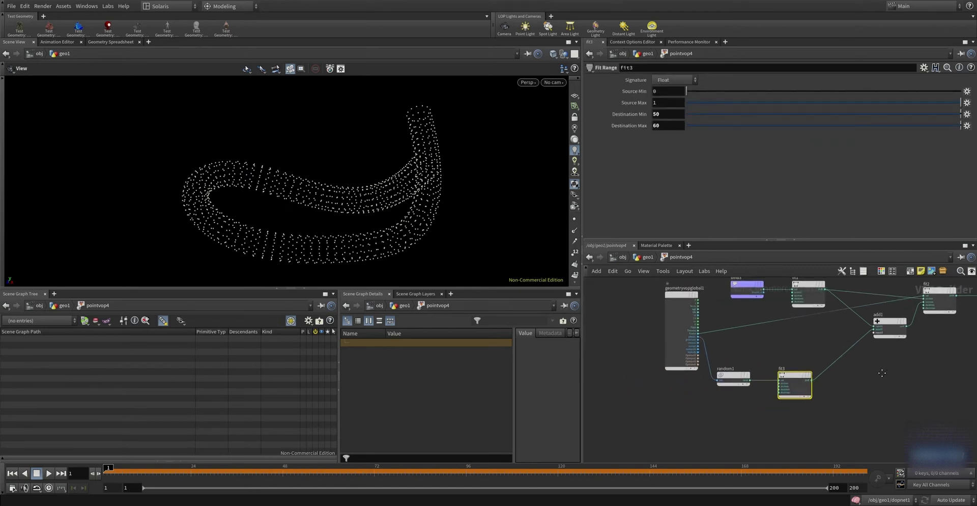
middle_click_drag(905, 400, 797, 412)
left_click(824, 356)
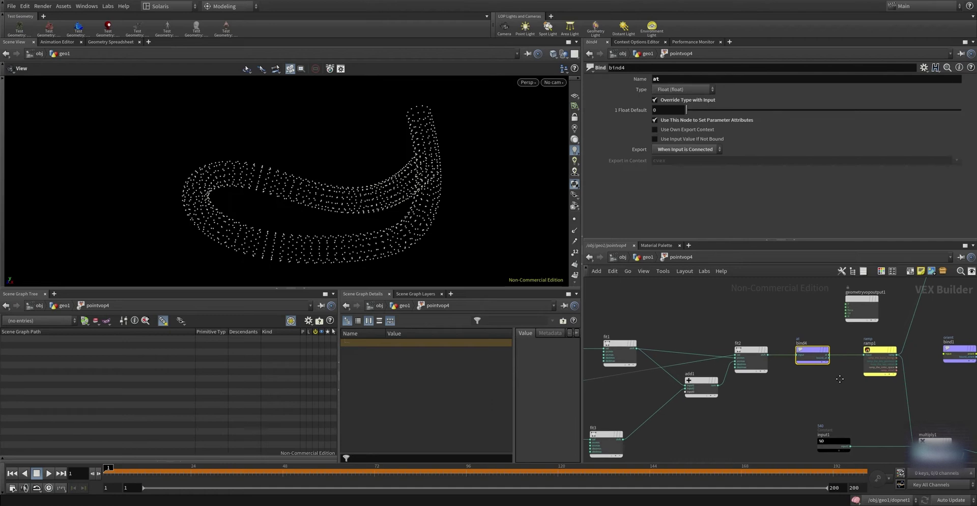
Step: Review pointvop4's ramp settings and place a multiply node and a constant input
middle_click_drag(864, 398, 802, 405)
left_click(820, 379)
mouse_move(909, 321)
middle_mouse_down()
mouse_move(836, 357)
mouse_move(821, 351)
mouse_move(775, 395)
middle_mouse_up()
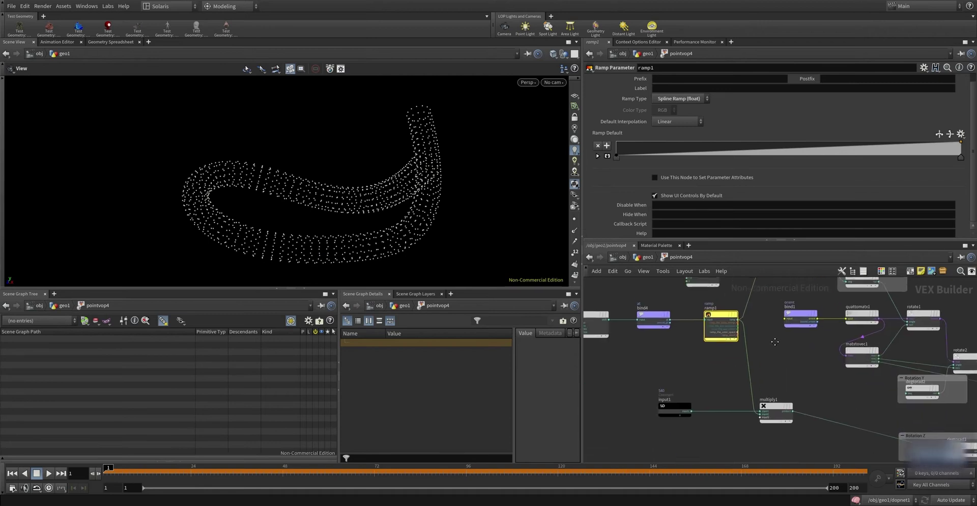
left_click(771, 423)
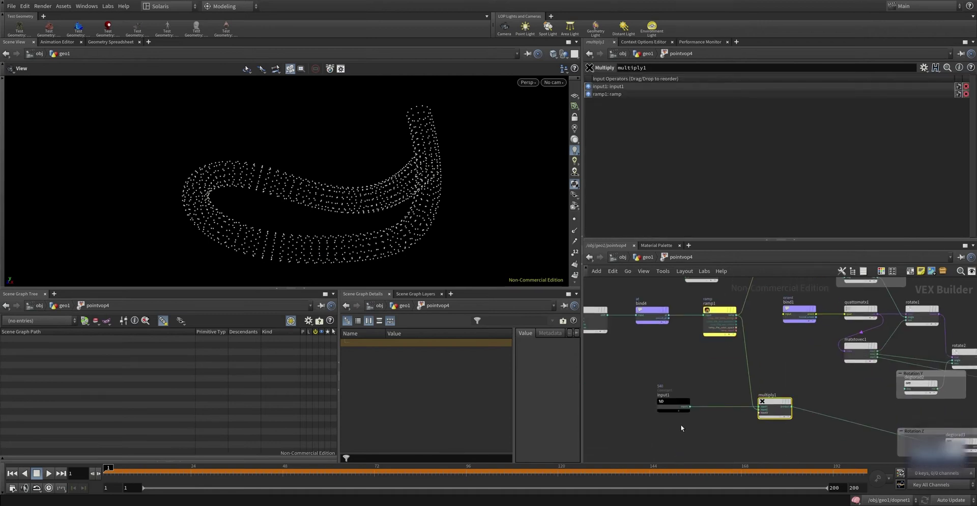
left_click(657, 394)
scroll(759, 416, "up", 5)
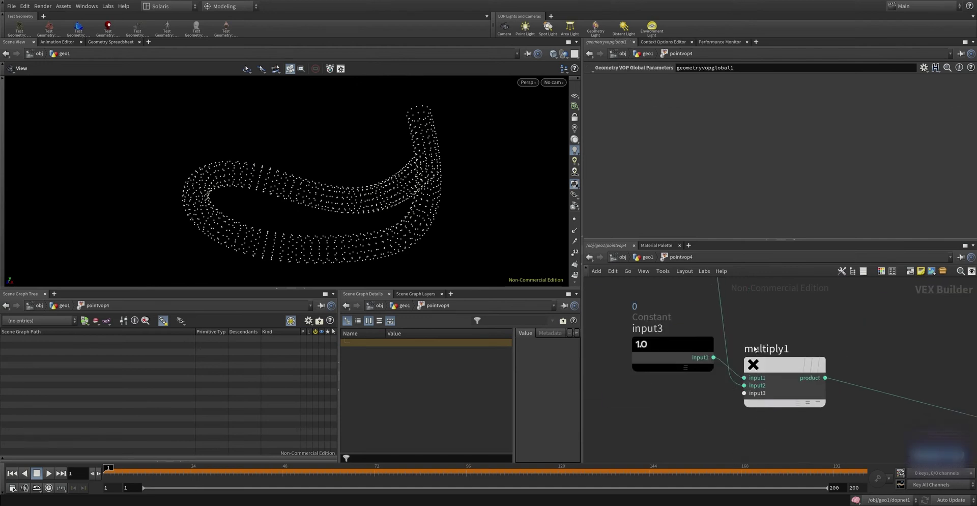
Step: Undo the auto-generated input constant in pointvop4's network
key("ctrl+z")
scroll(742, 386, "down", 5)
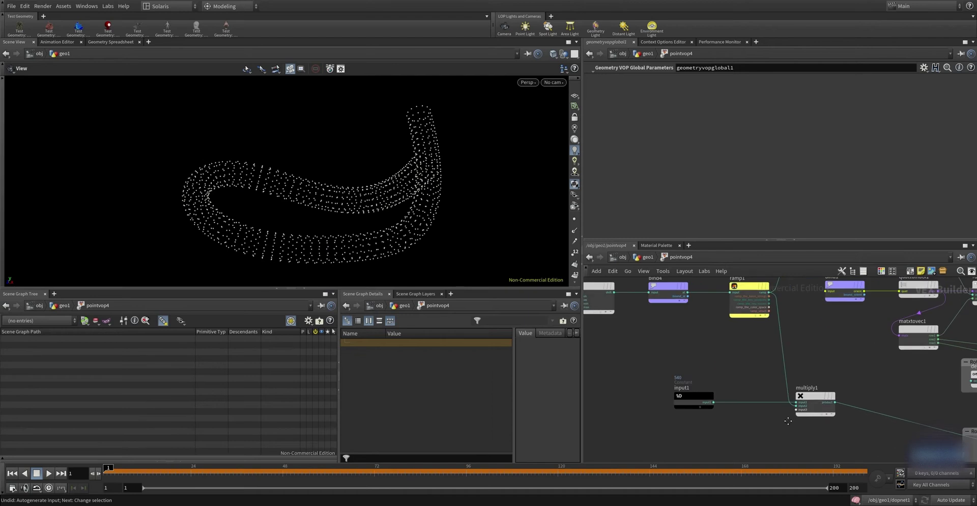
scroll(751, 392, "down", 1)
scroll(743, 394, "down", 1)
scroll(733, 395, "down", 2)
scroll(720, 396, "down", 1)
Step: Inspect the degtorad1, bind1 orient import, quattomatx1, rotate1 and matxtovec1 nodes
middle_click_drag(719, 397, 690, 388)
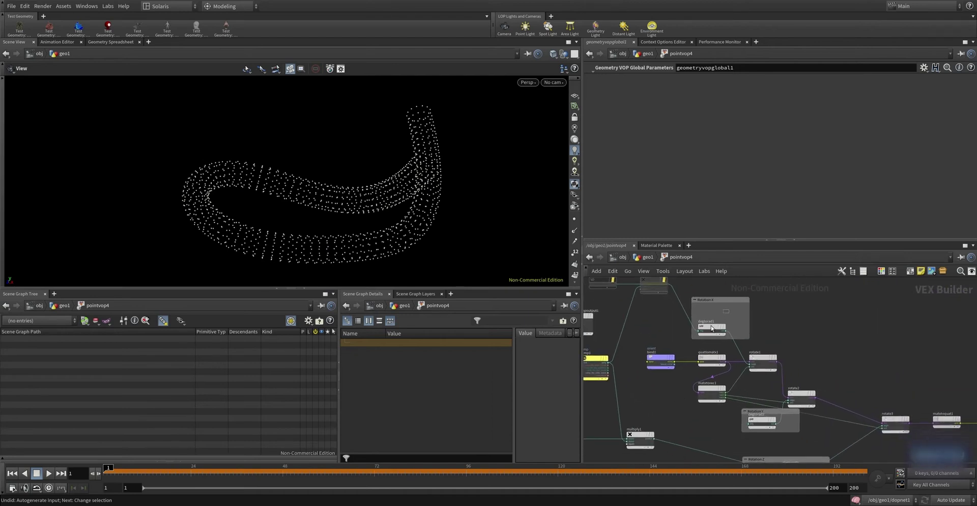
left_click(711, 327)
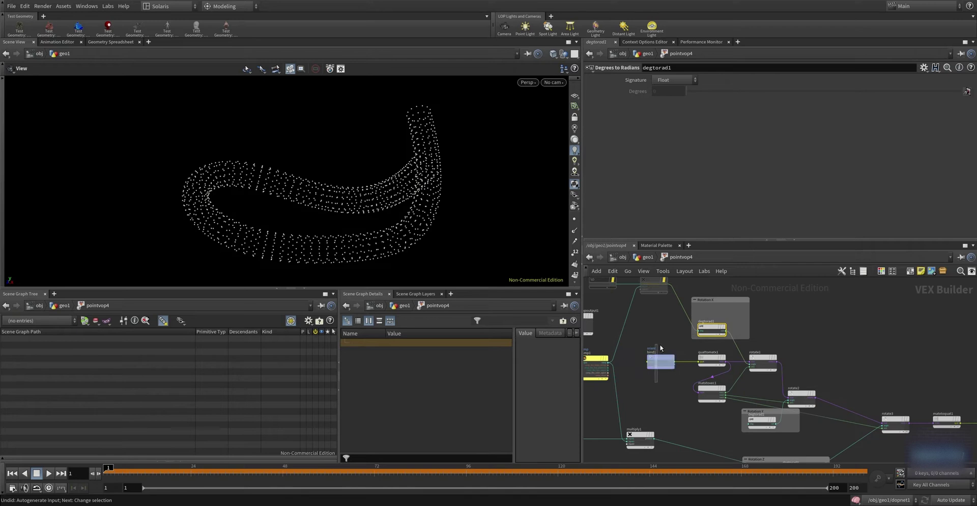
left_click(661, 356)
scroll(701, 373, "up", 1)
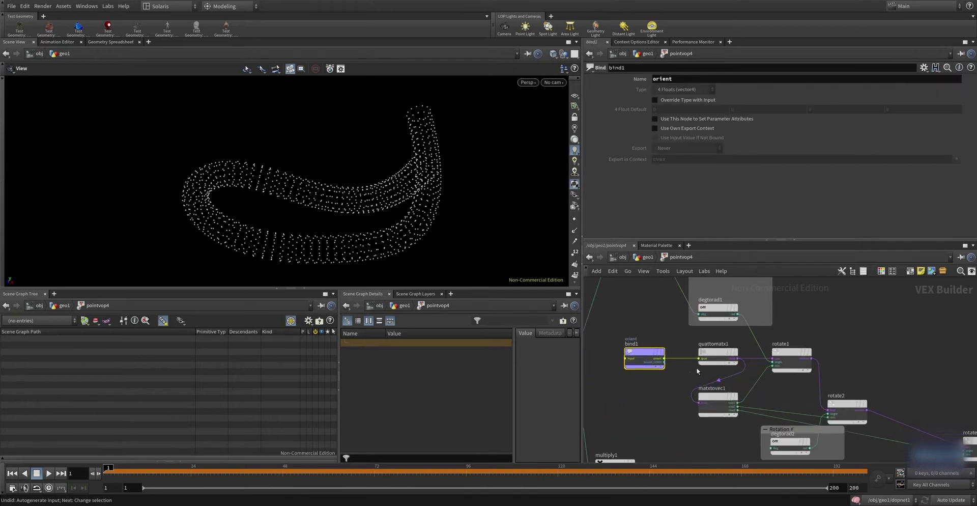
left_click(715, 358)
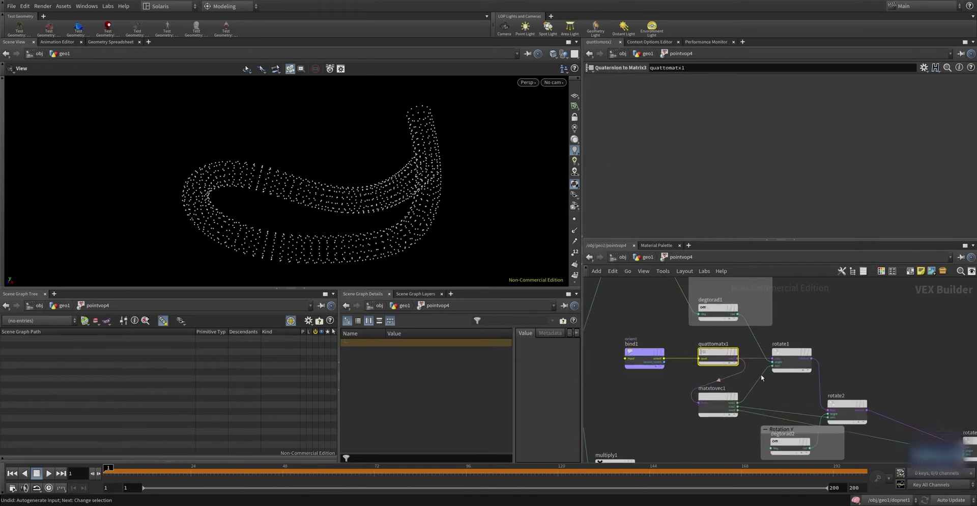
left_click(794, 357)
left_click(717, 404)
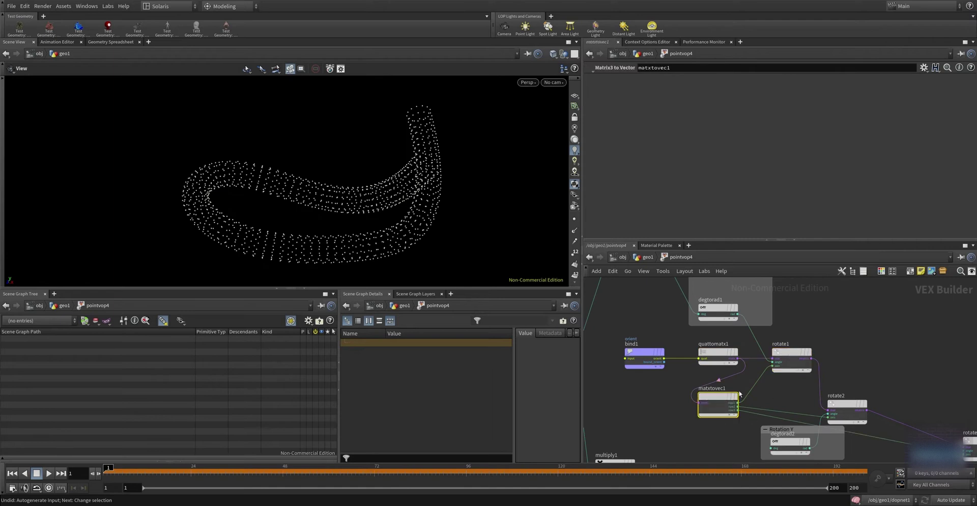
Step: Inspect rotate2, degtorad2, rotate3, matxtoquat1 and the bind2 orient export, then return to geo1
middle_click_drag(785, 399, 725, 380)
left_click(796, 405)
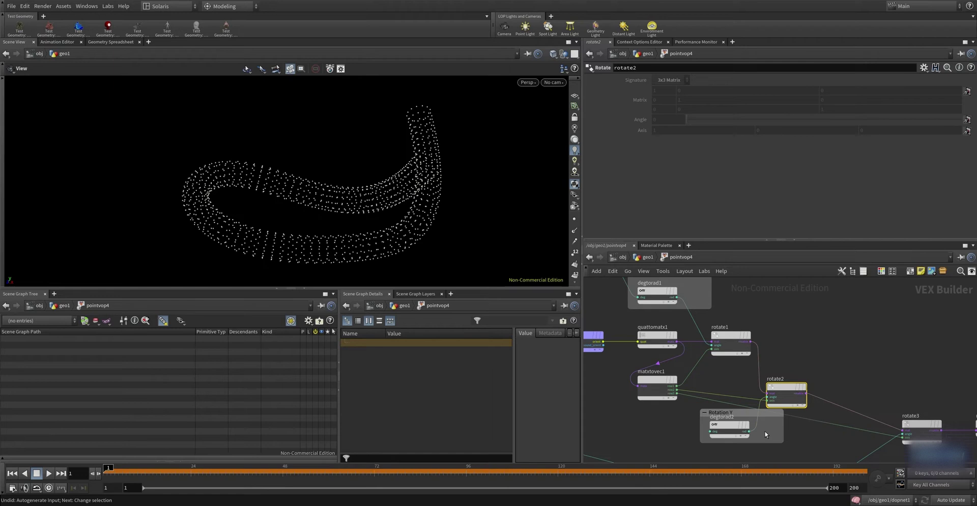
left_click(733, 430)
scroll(759, 376, "down", 3)
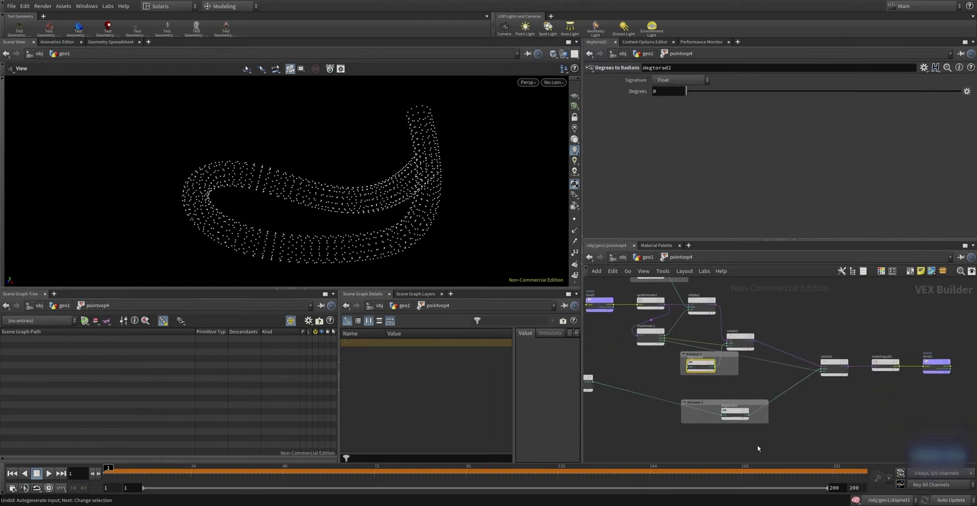
scroll(835, 396, "up", 3)
scroll(798, 408, "up", 2)
left_click(807, 355)
left_click(956, 367)
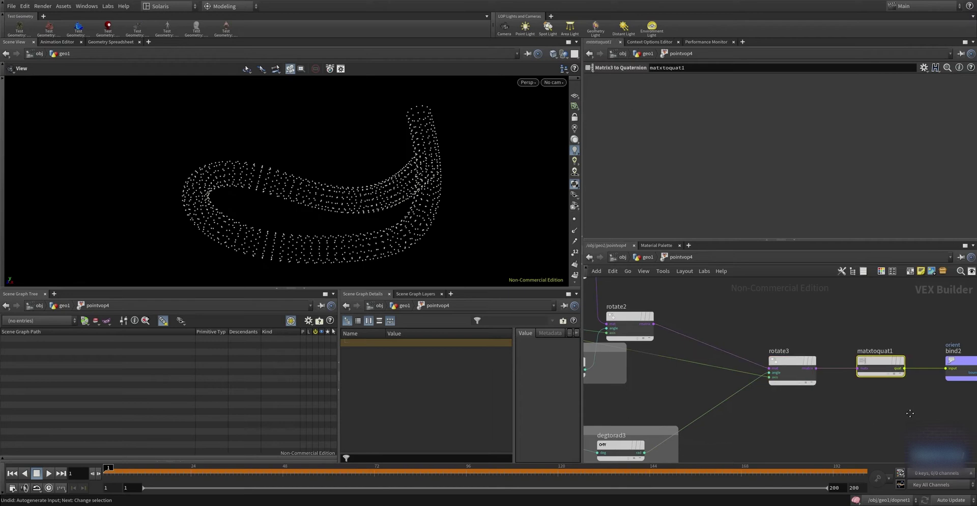
middle_click_drag(953, 394, 844, 401)
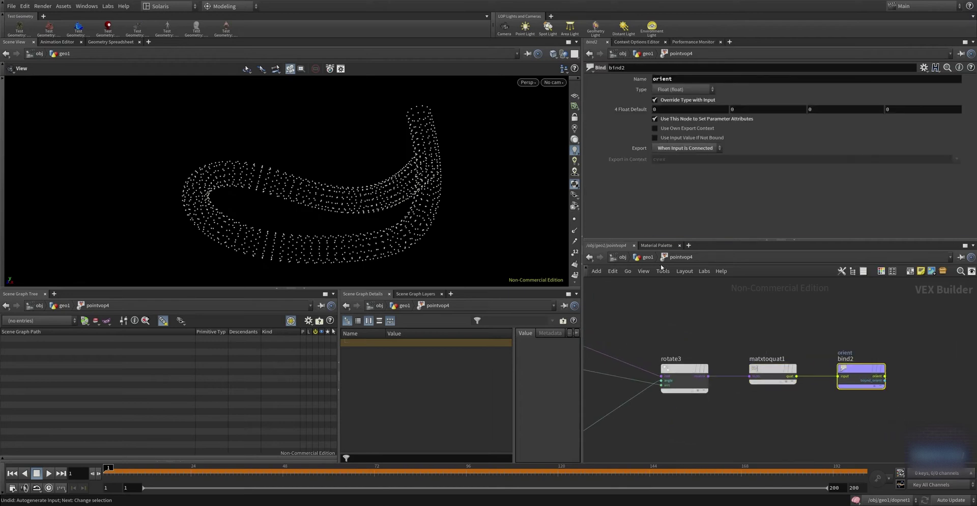
left_click(645, 258)
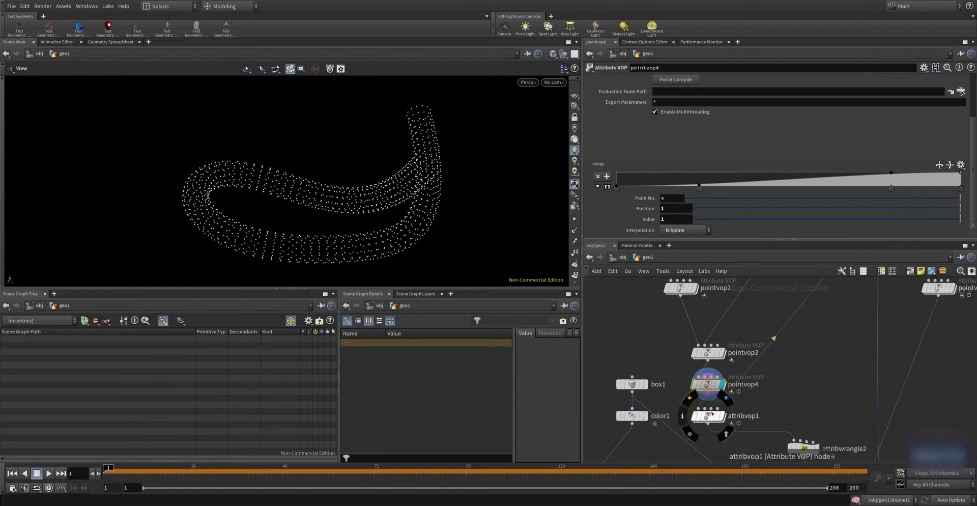
Step: Select attribvop1 and make it the displayed node in the viewport
scroll(713, 387, "down", 2)
scroll(717, 377, "up", 3)
left_click(717, 377)
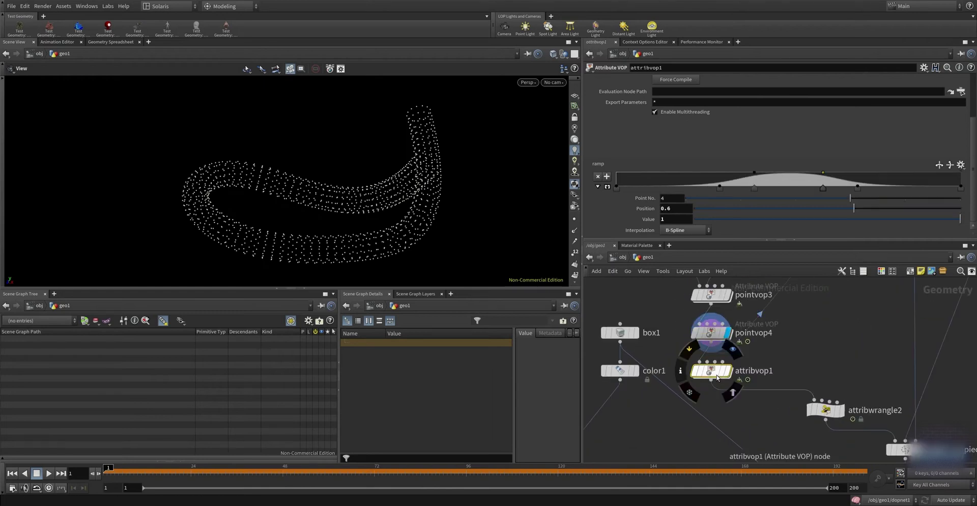
key("r")
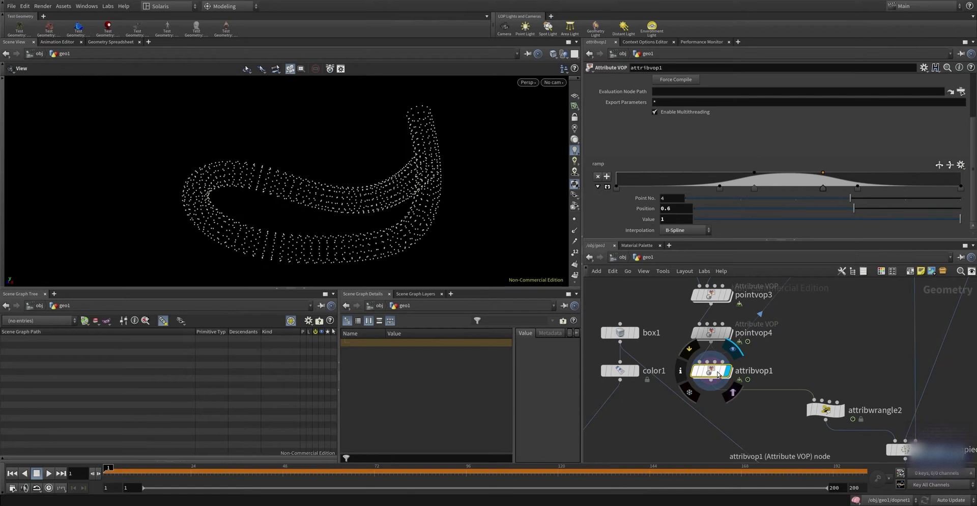
Step: Dive into attribvop1 and inspect its bind1 import, ramp1 parameter and random1 nodes
double_click(715, 375)
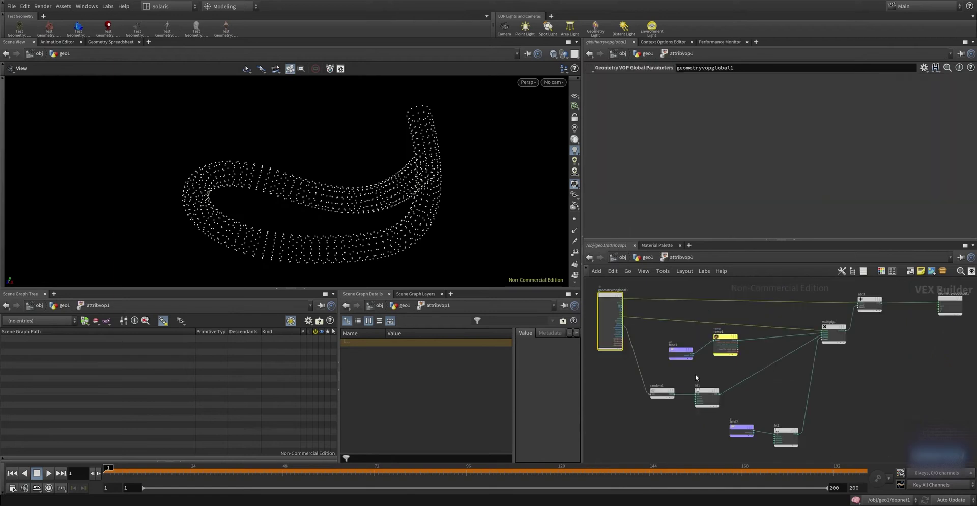
left_click(720, 328)
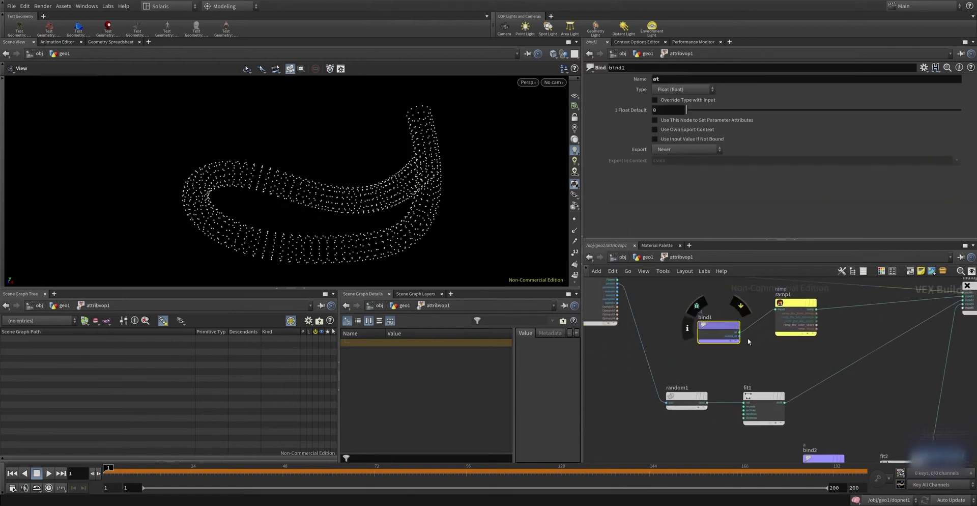
left_click(795, 325)
middle_click_drag(703, 391, 724, 372)
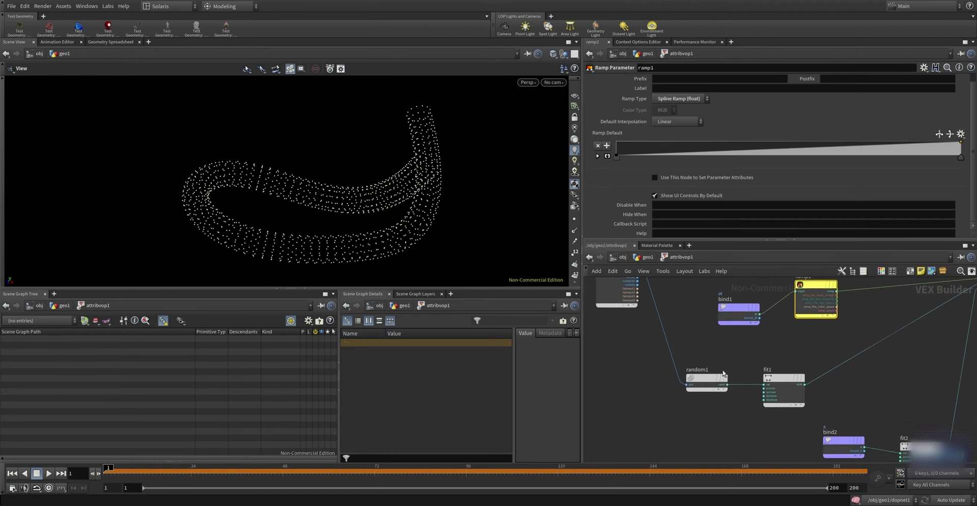
left_click(723, 377)
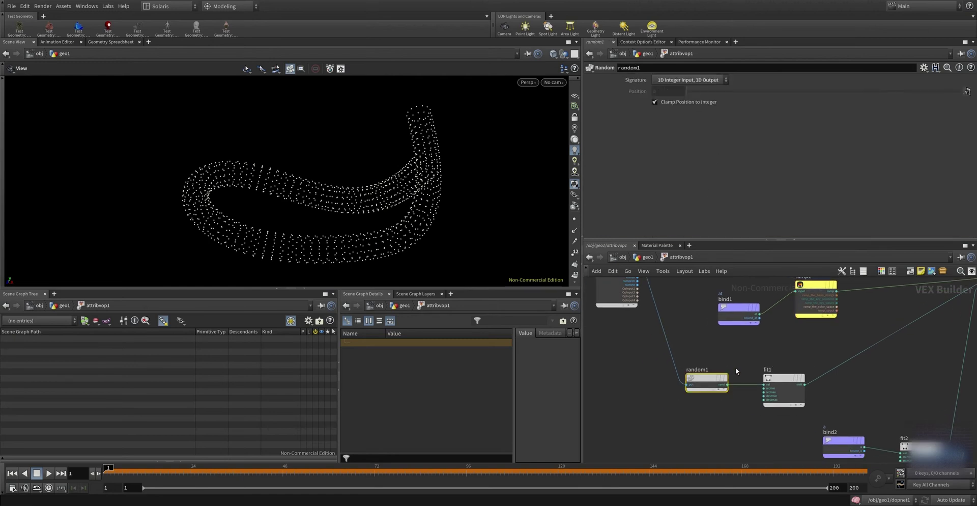
Step: Inspect the fit1 range node and the multiply1 node inside attribvop1
middle_click_drag(736, 371, 731, 414)
scroll(673, 339, "up", 6)
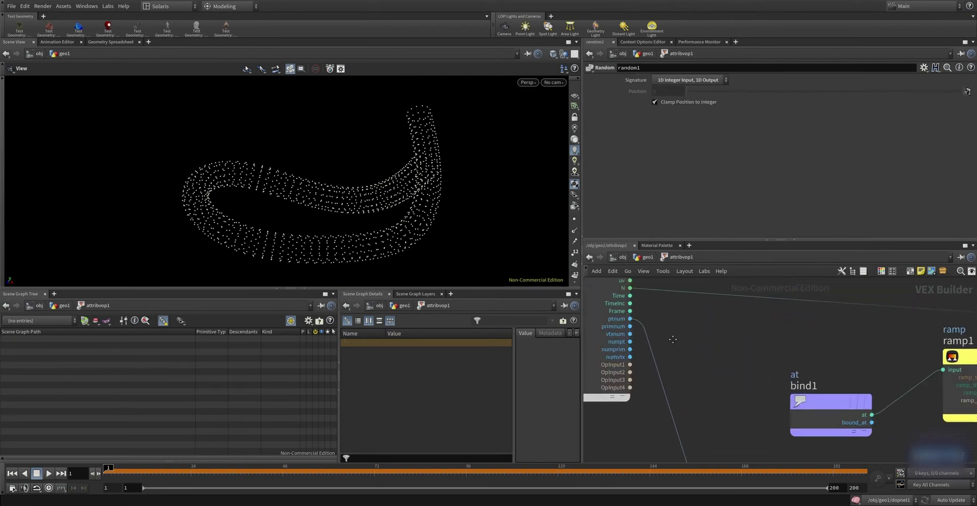
middle_click_drag(672, 339, 700, 404)
scroll(700, 404, "down", 2)
scroll(729, 396, "down", 2)
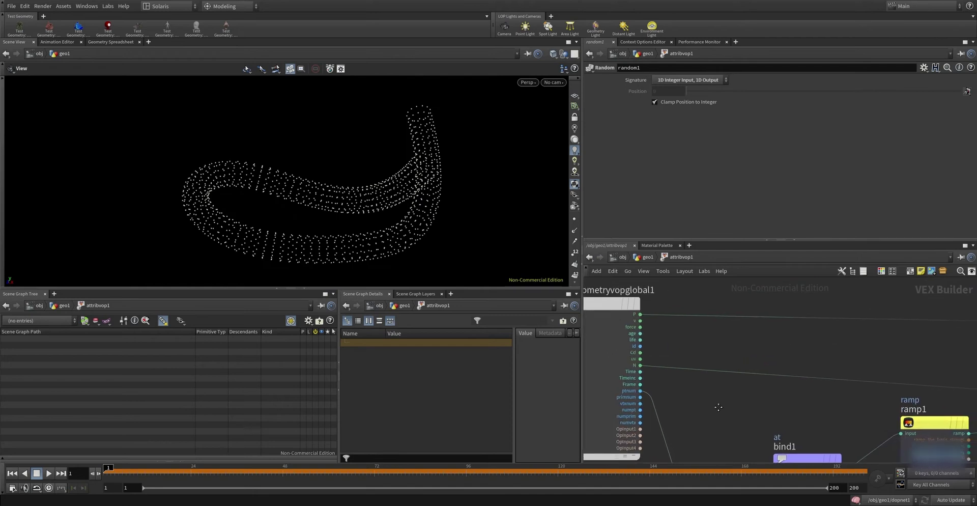
scroll(729, 397, "down", 2)
mouse_move(911, 450)
middle_mouse_down()
mouse_move(833, 418)
mouse_move(775, 333)
middle_mouse_up()
left_click(677, 420)
left_click(890, 329)
Step: Inspect the bind2 import of attribute a and the fit2 range node
middle_click_drag(671, 349, 659, 344)
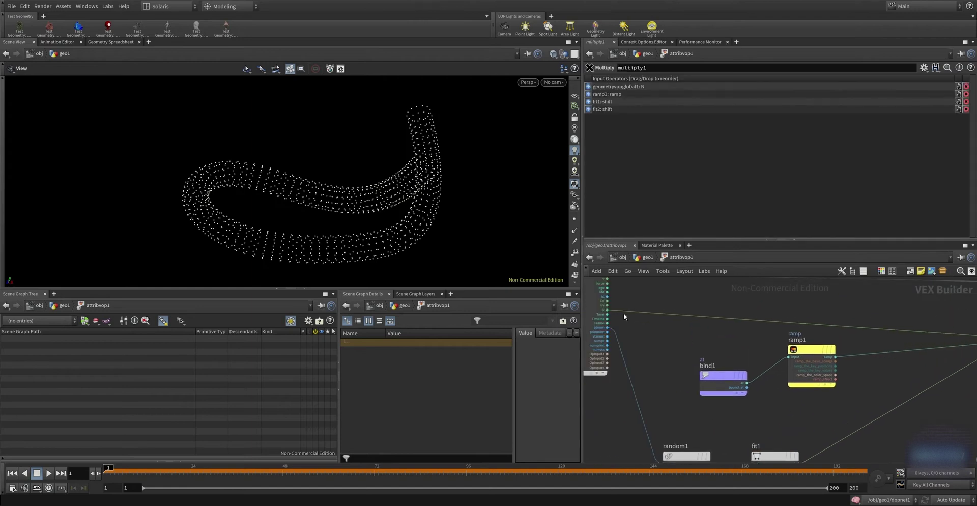
scroll(883, 363, "down", 3)
scroll(786, 380, "down", 2)
mouse_move(787, 380)
middle_mouse_down()
mouse_move(769, 374)
mouse_move(766, 344)
middle_mouse_up()
scroll(769, 375, "up", 5)
left_click(694, 429)
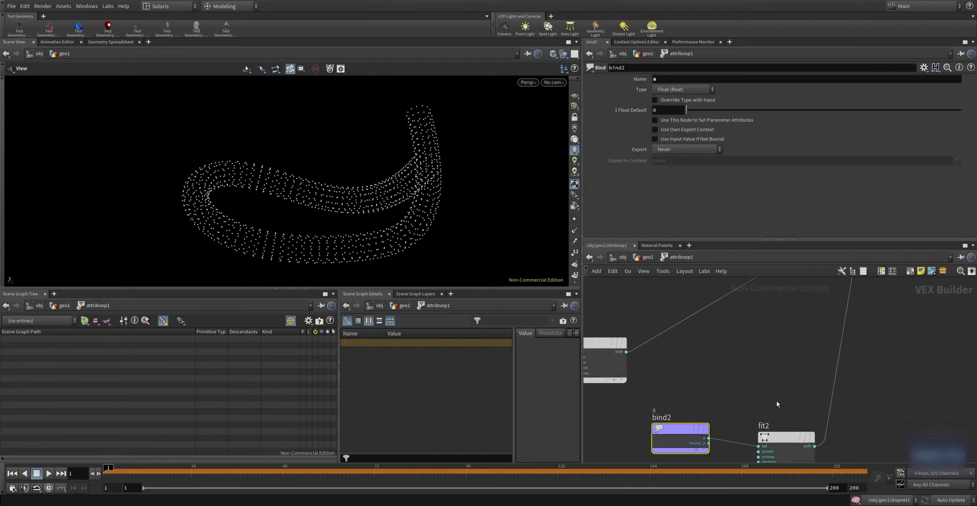
left_click(787, 432)
Step: Inspect the add1 and geometry output nodes, then return to geo1
scroll(878, 374, "down", 3)
scroll(878, 373, "down", 2)
middle_click_drag(878, 373, 796, 424)
left_click(813, 353)
left_click(905, 355)
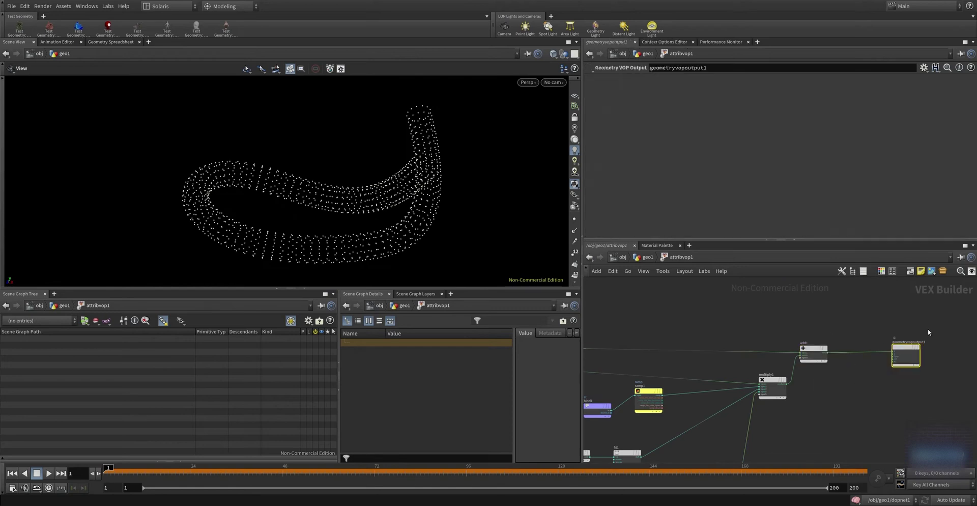
scroll(795, 431, "down", 1)
scroll(795, 431, "down", 1)
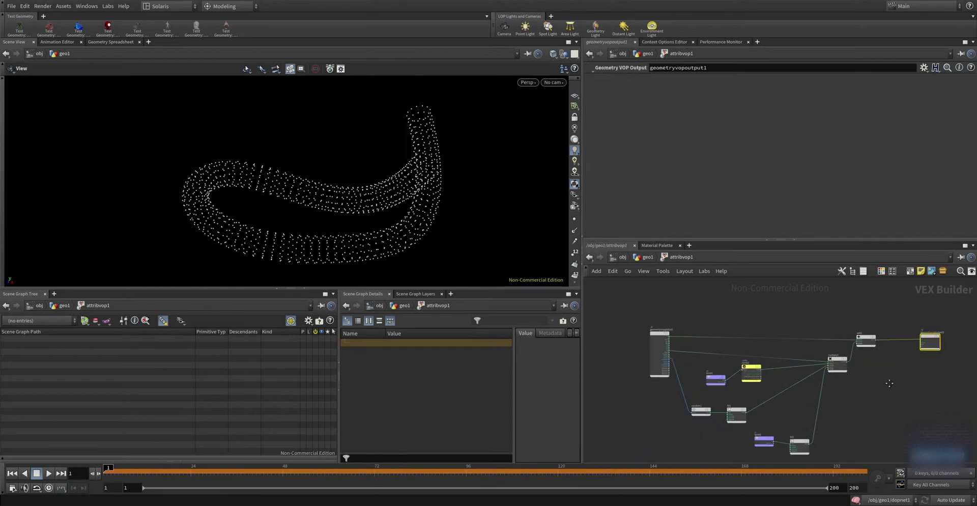
left_click(647, 257)
middle_click_drag(807, 425, 729, 373)
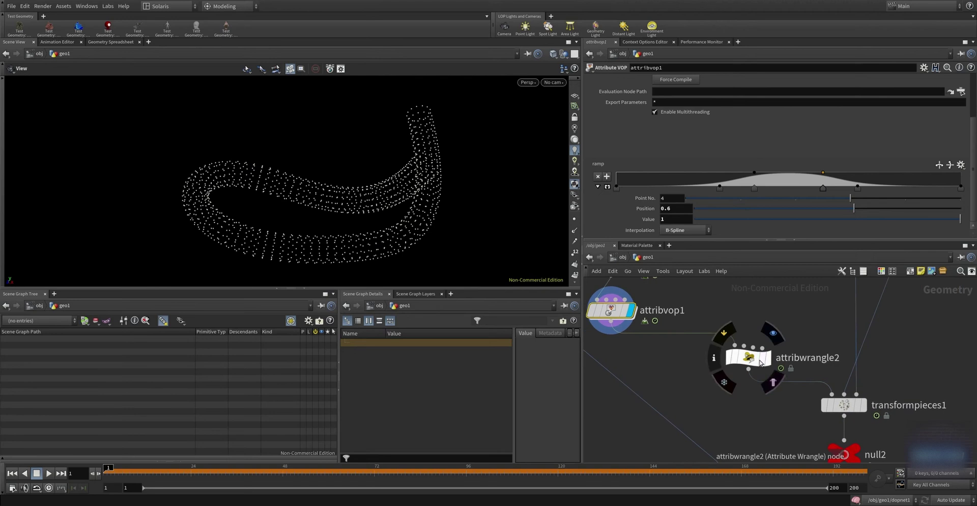
Step: Review attribwrangle2's index code and sort the geometry spreadsheet by index
left_click(732, 360)
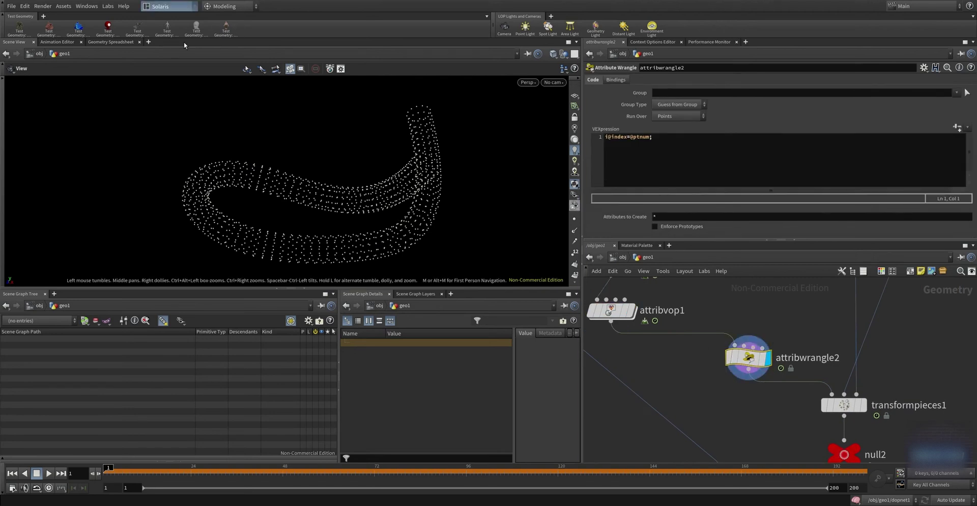
scroll(816, 352, "up", 3)
scroll(834, 341, "up", 3)
scroll(848, 332, "up", 3)
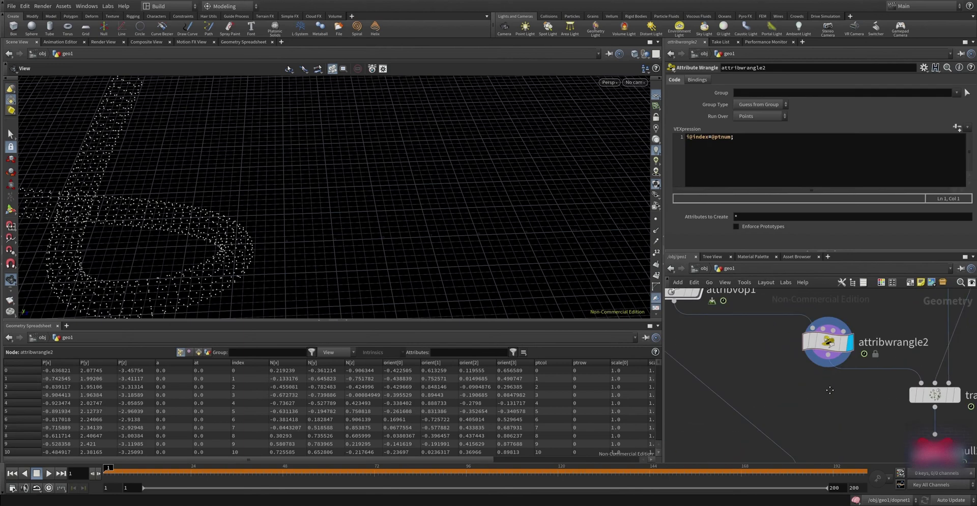
left_click(253, 362)
scroll(768, 334, "down", 3)
scroll(793, 367, "down", 2)
left_click(808, 388)
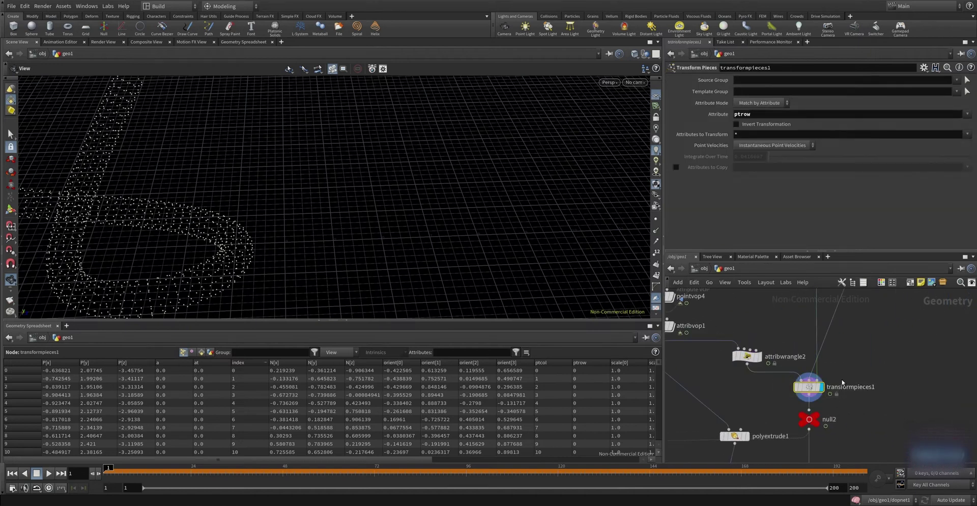
scroll(891, 358, "down", 2)
scroll(865, 359, "down", 2)
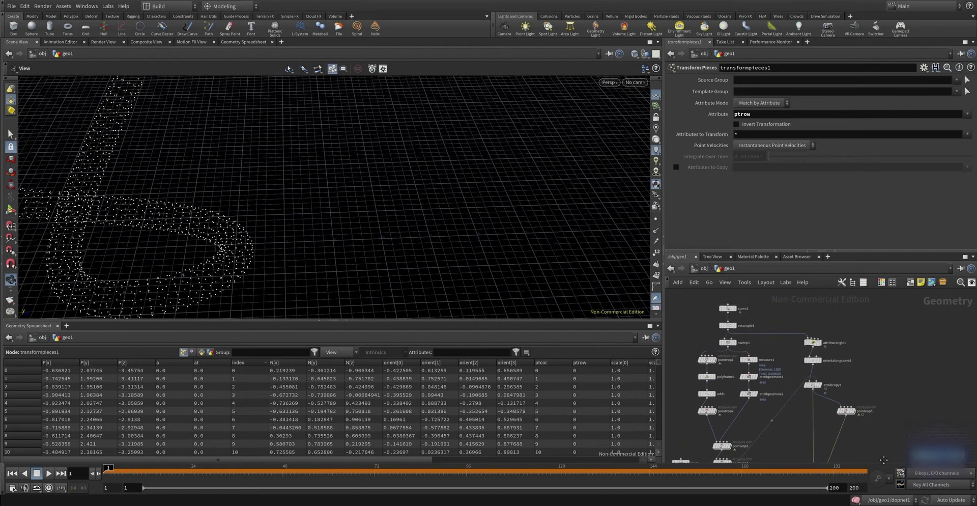
scroll(850, 358, "up", 2)
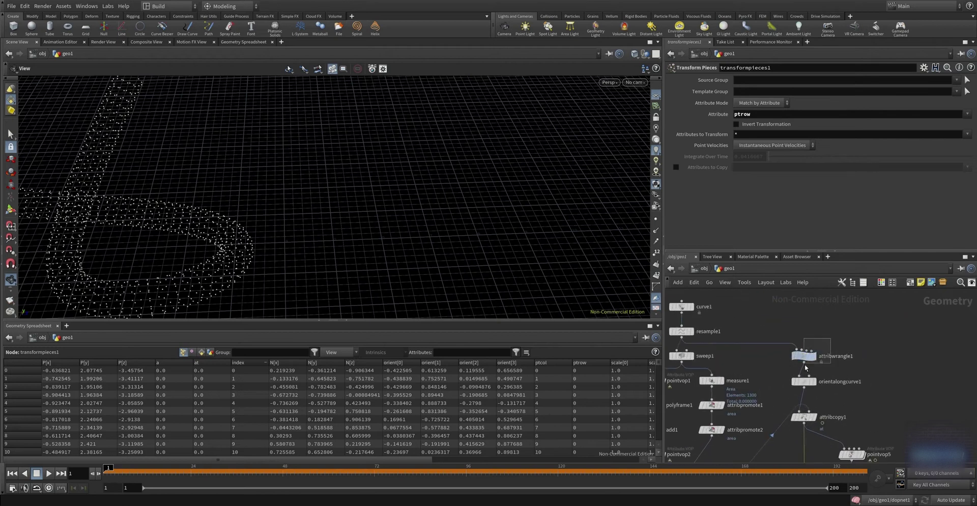
left_click(803, 355)
left_click_drag(738, 146, 722, 147)
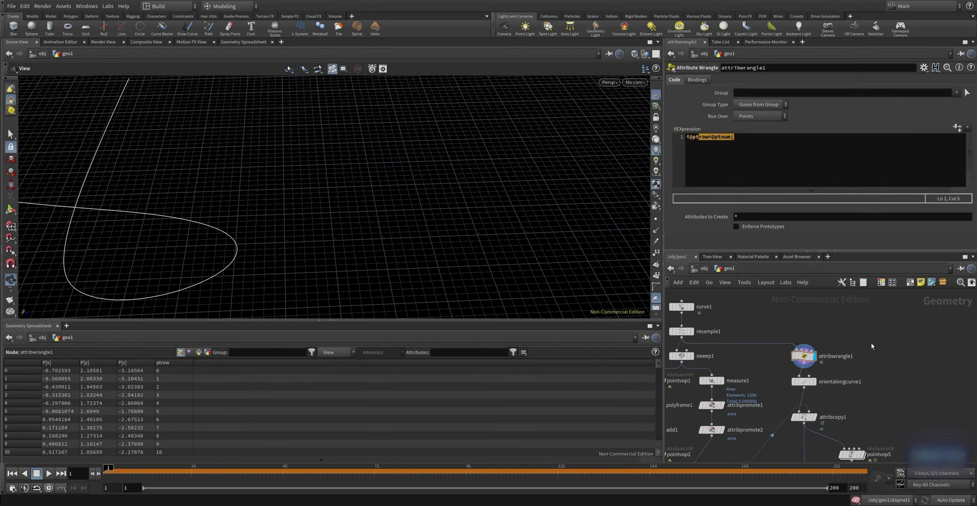
Step: Show point attributes in the spreadsheet and review orientalongcurve1's settings
left_click(208, 352)
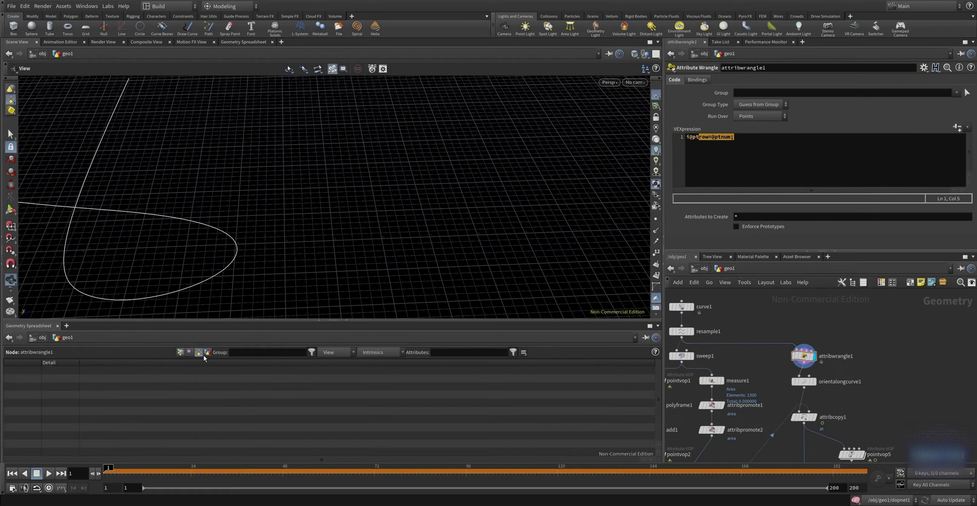
left_click(181, 352)
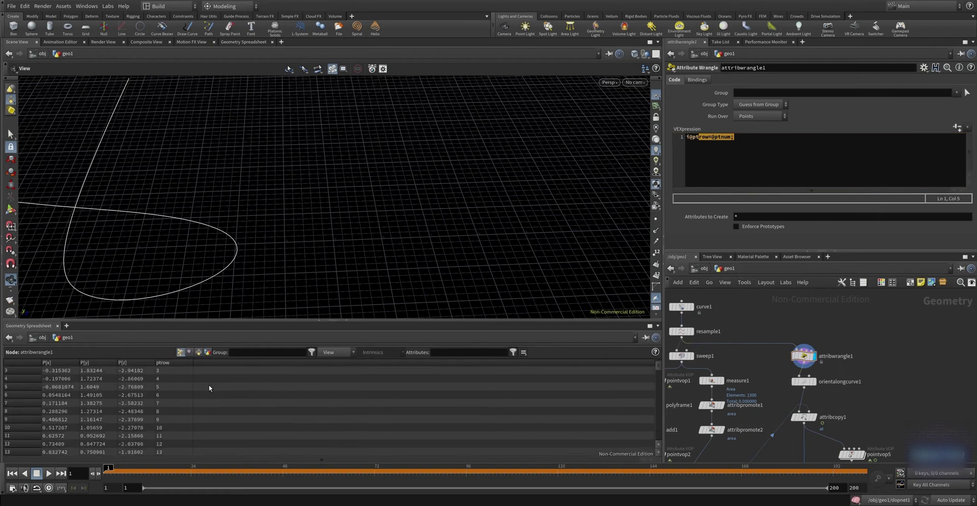
scroll(836, 377, "up", 2)
scroll(824, 366, "up", 2)
left_click(810, 355)
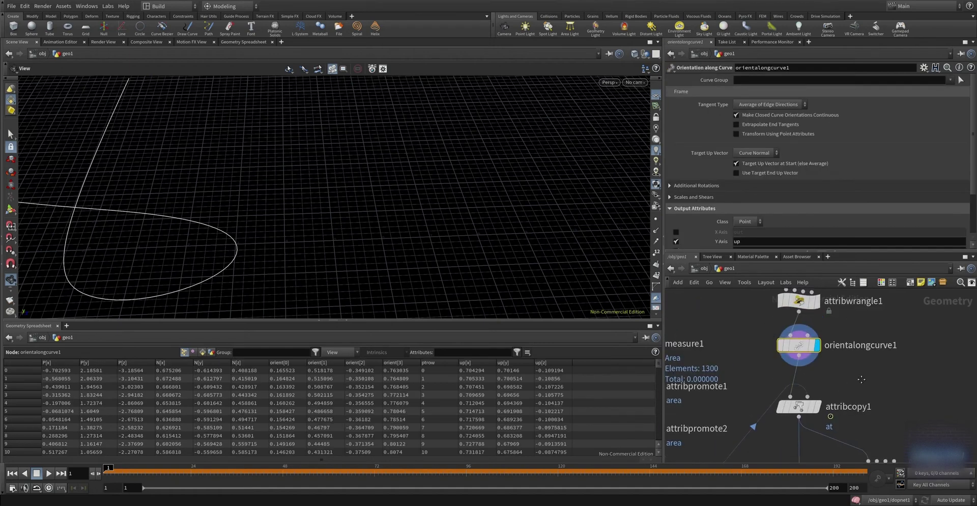
scroll(862, 367, "down", 1)
scroll(710, 236, "down", 3)
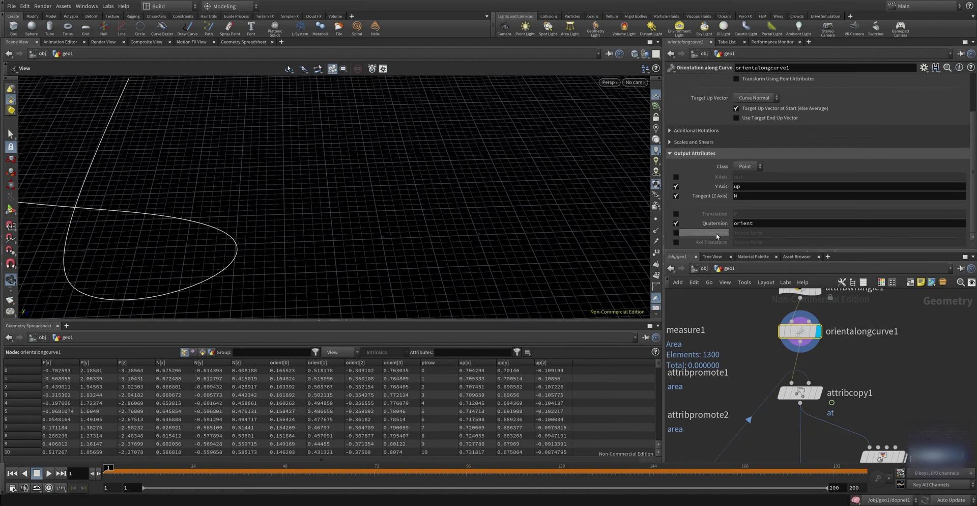
Step: Review attribcopy1 copying the at attribute onto the curve points by ptrow
left_click(819, 390)
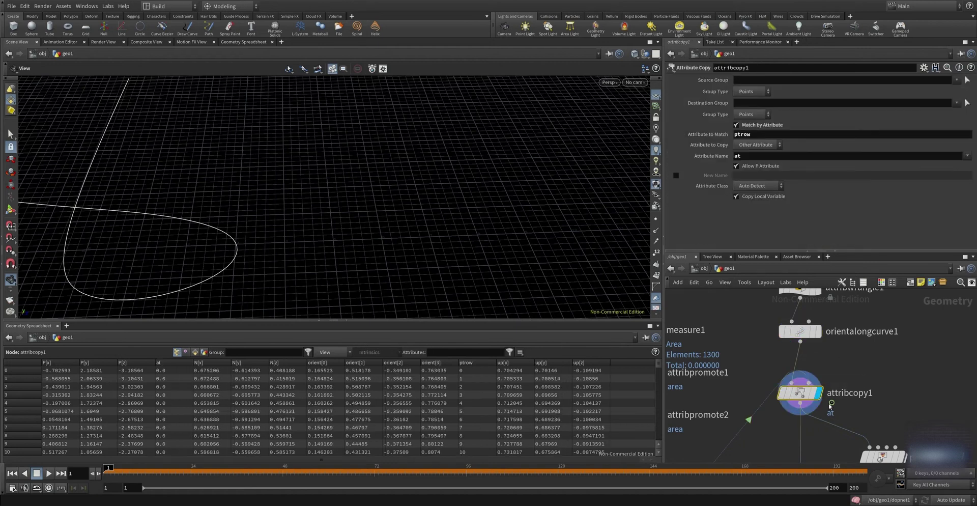
scroll(829, 391, "down", 1)
scroll(834, 390, "down", 2)
scroll(836, 391, "down", 2)
scroll(836, 392, "up", 2)
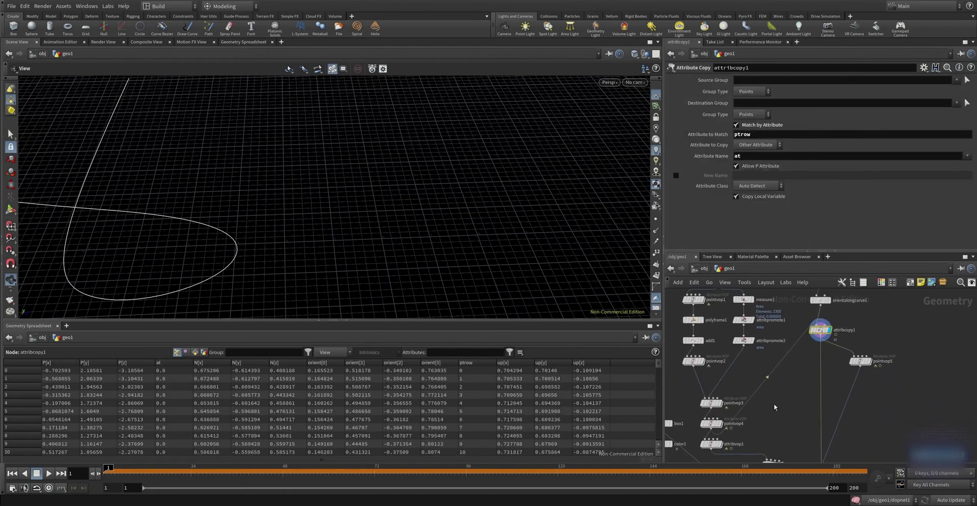
scroll(834, 390, "up", 2)
Step: Select pointvop5 to show its ramp parameters
middle_click_drag(824, 384, 795, 415)
scroll(847, 401, "down", 1)
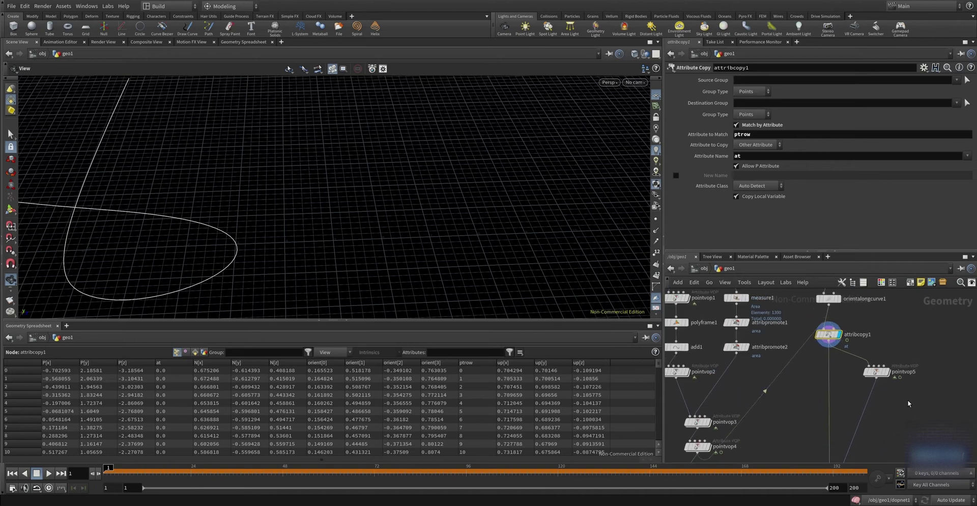
left_click(876, 372)
middle_click_drag(880, 375, 858, 341)
scroll(859, 341, "up", 1)
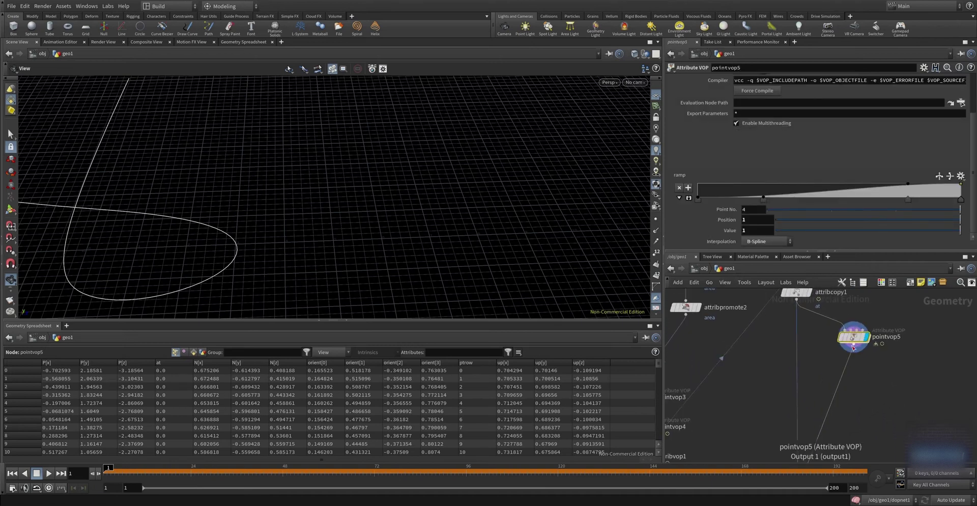
Step: Inside pointvop5, inspect the bind1 orient import, quattomatx1, rotate1 and bind2 orient export
double_click(859, 340)
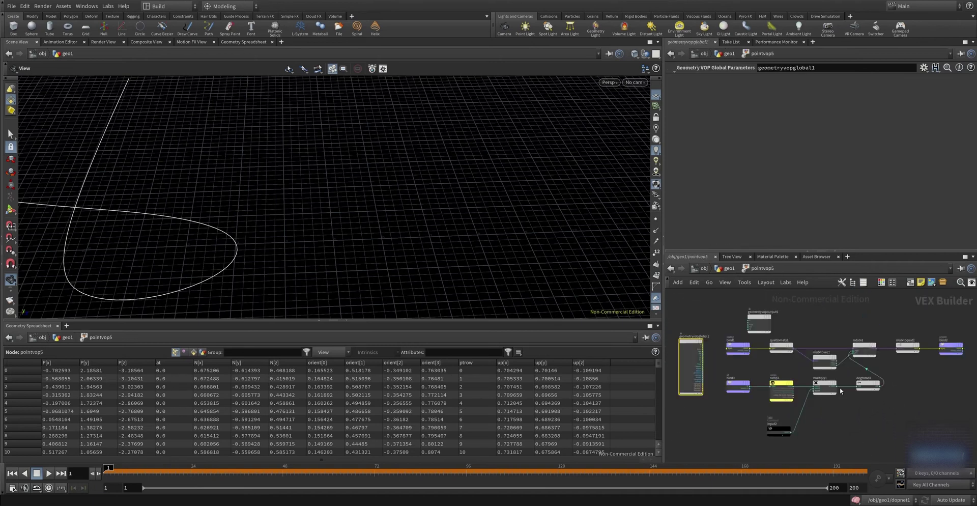
left_click(744, 340)
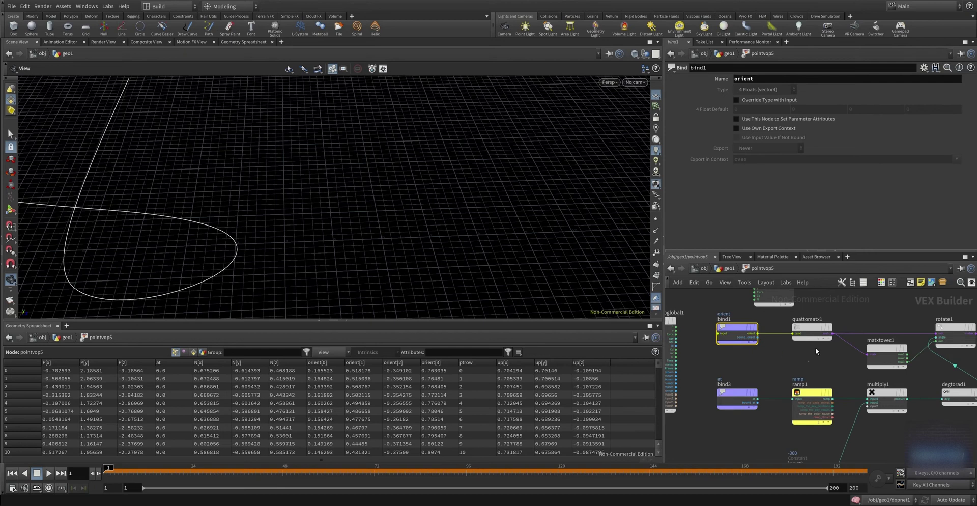
left_click(812, 334)
middle_click_drag(834, 364, 696, 370)
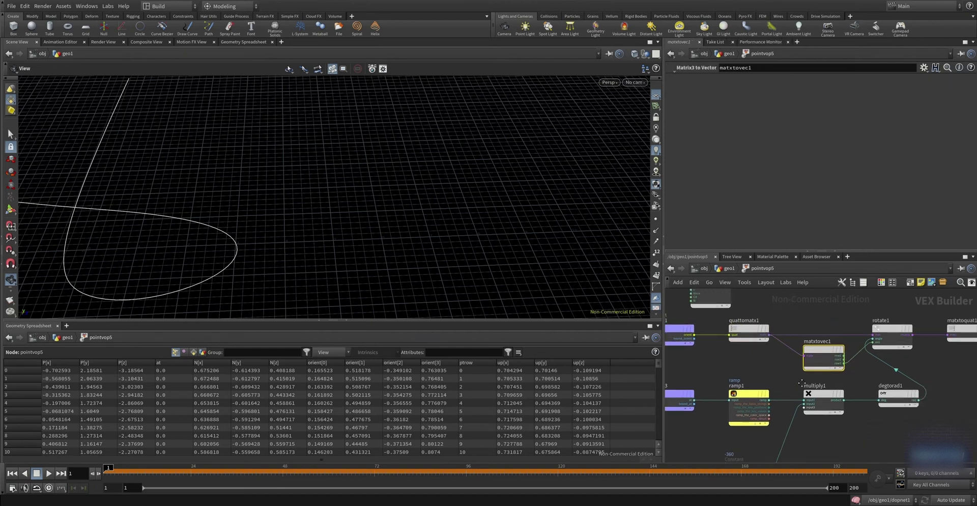
left_click(817, 339)
left_click(957, 337)
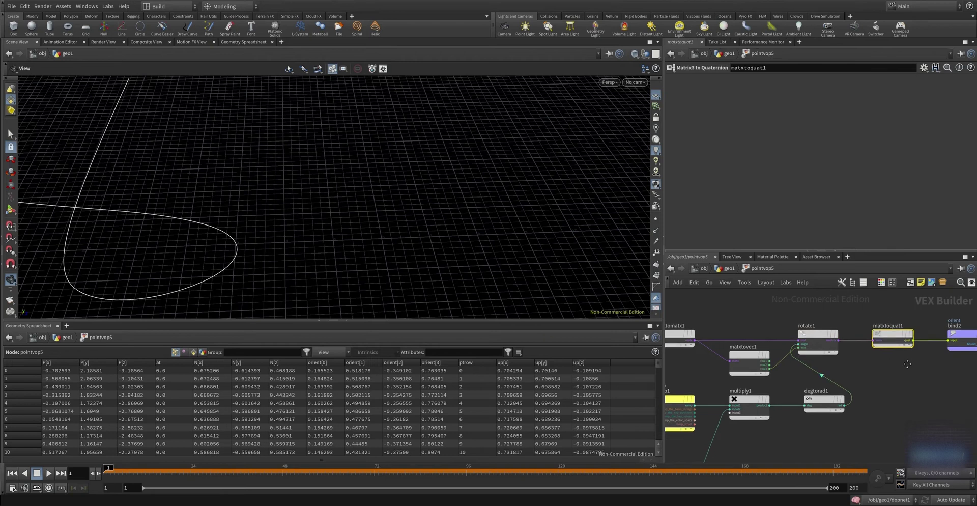
middle_click_drag(911, 366, 859, 377)
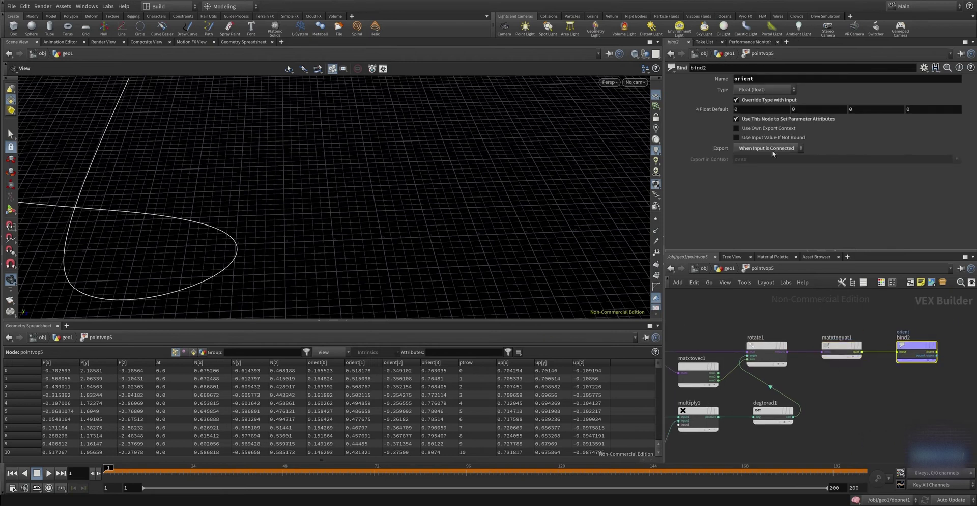
Step: Inspect bind3, ramp1, multiply1, the -360 input2 constant and degtorad1
middle_click_drag(821, 404, 892, 391)
middle_click_drag(743, 402, 831, 375)
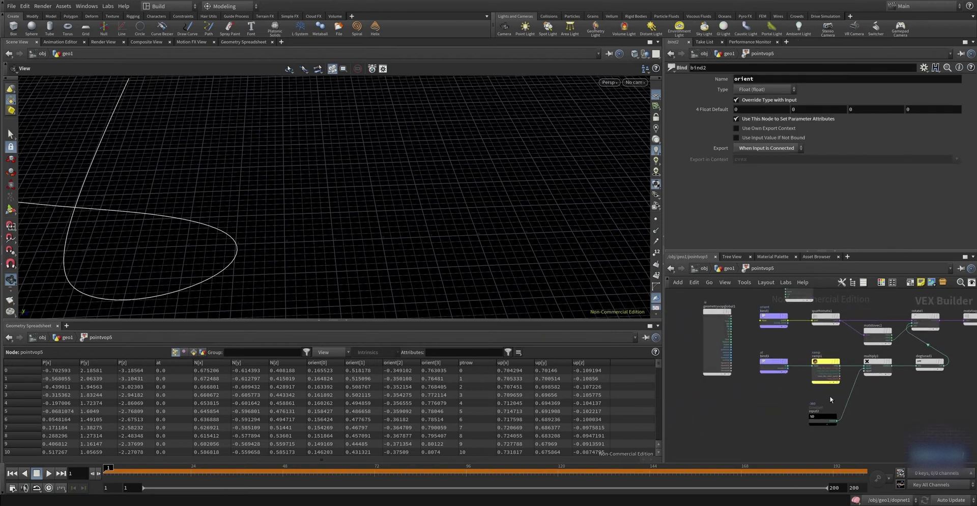
left_click(777, 367)
left_click(824, 370)
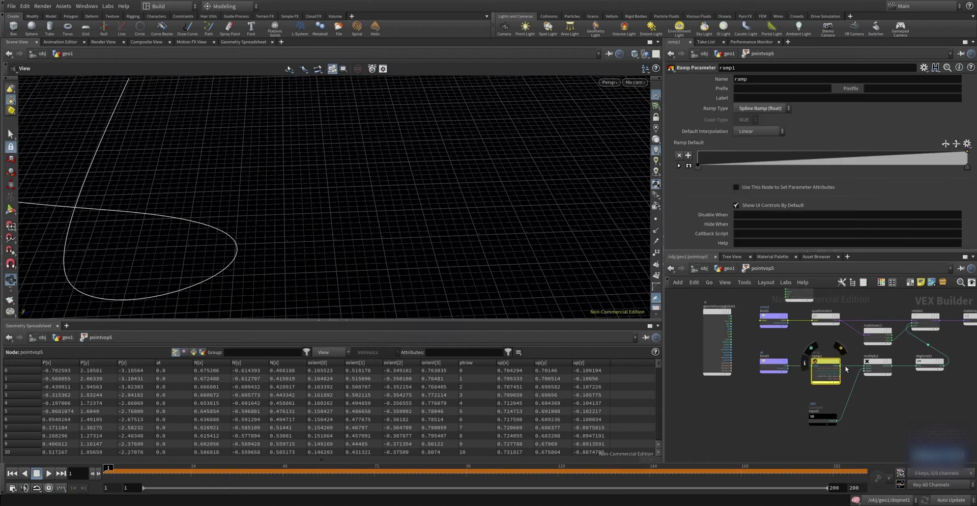
left_click(884, 362)
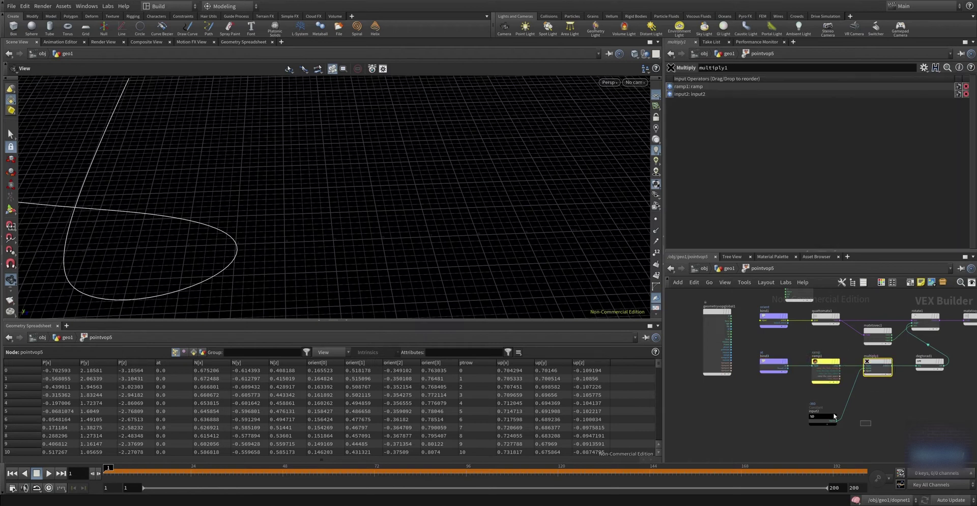
left_click(827, 419)
middle_click_drag(870, 400, 840, 418)
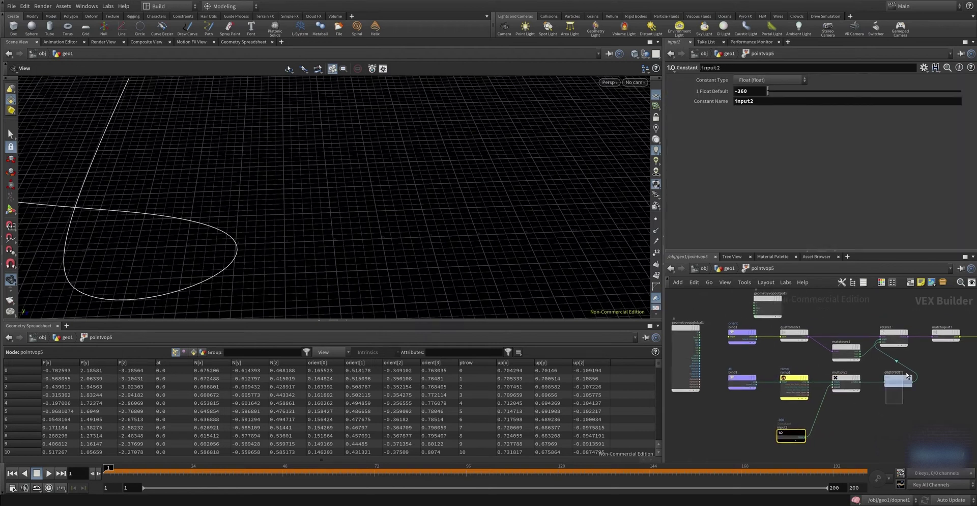
left_click(905, 385)
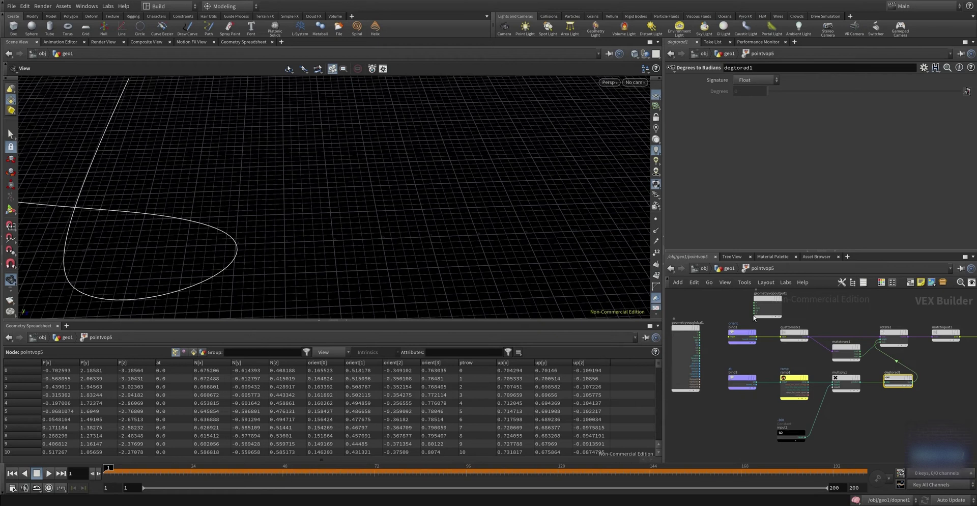
Step: Return to geo1 and display transformpieces1's tube-shaped point cloud
left_click(728, 269)
scroll(761, 347, "down", 3)
scroll(769, 364, "up", 4)
left_click(766, 356)
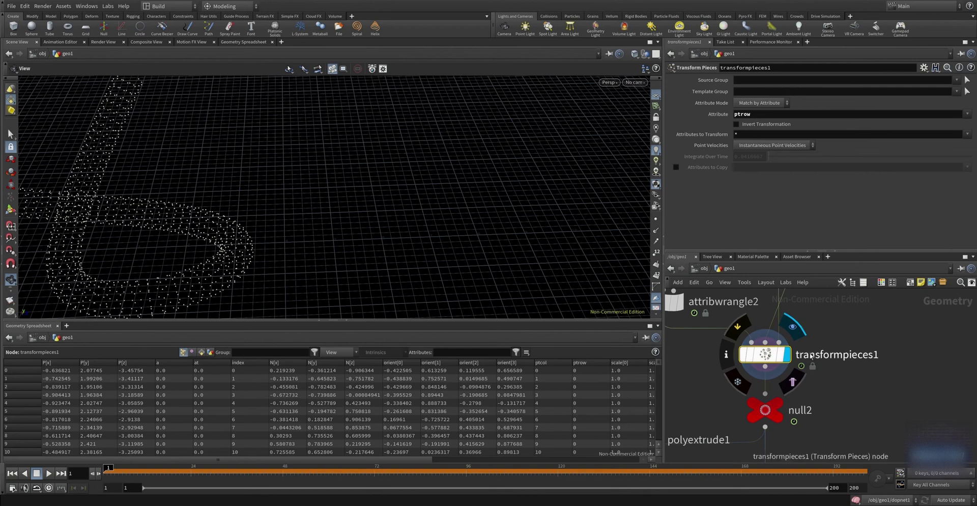
Step: Orbit around the tube point cloud and inspect the null2 node
left_click_drag(386, 274, 284, 191)
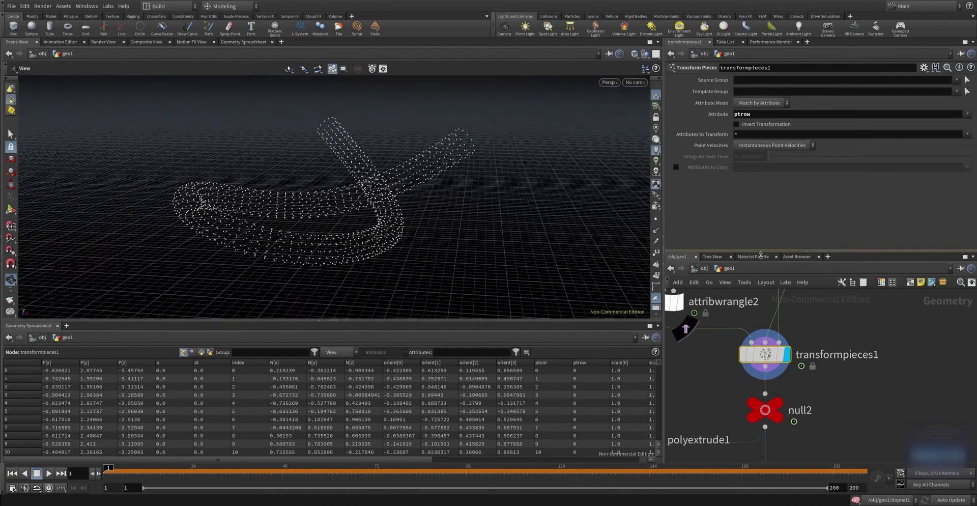
middle_click_drag(835, 381, 876, 349)
left_click(811, 374)
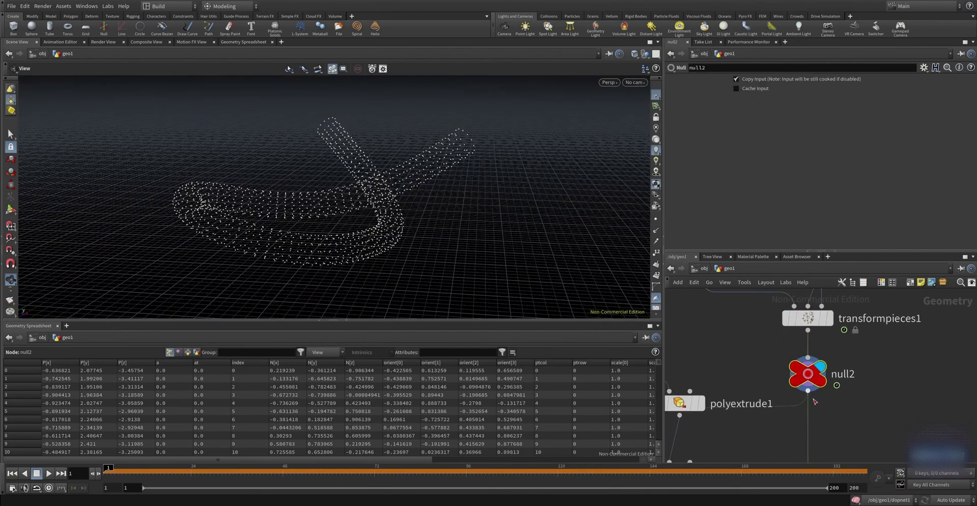
scroll(846, 410, "down", 2)
scroll(788, 374, "down", 2)
Step: Display the box1 cube and frame it in the viewport
middle_click_drag(789, 373, 843, 389)
middle_click_drag(741, 309, 826, 377)
scroll(826, 378, "up", 2)
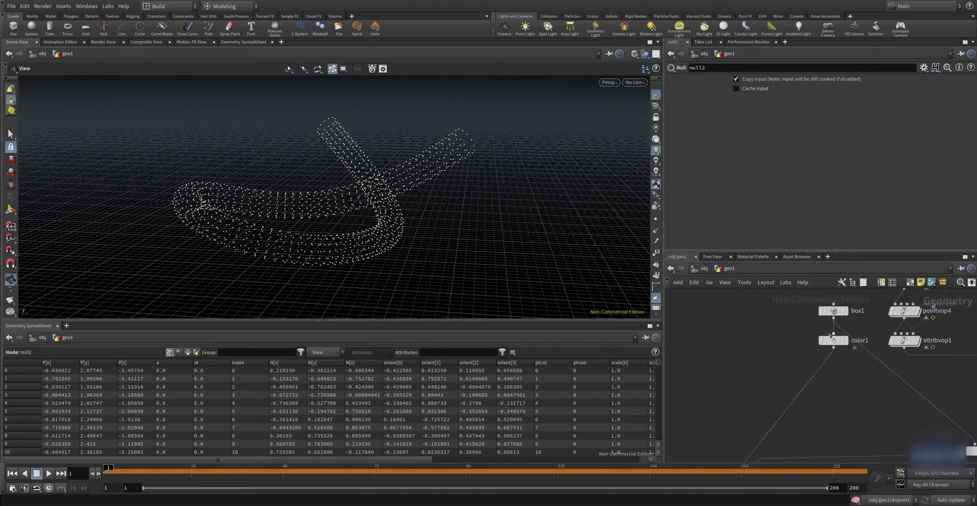
left_click(844, 310)
key("g")
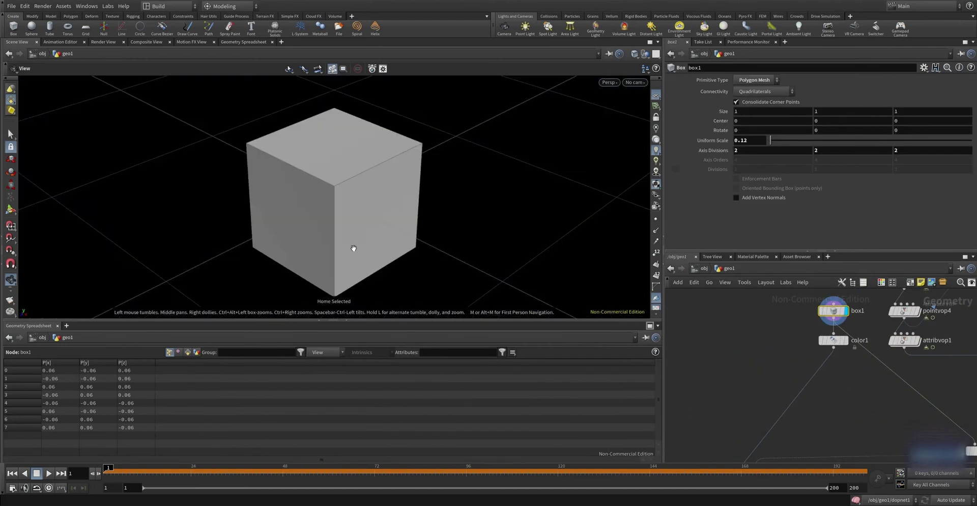
Step: Display color1 and review its settings, orbiting around the cube with one red face
left_click(829, 341)
left_click(845, 340)
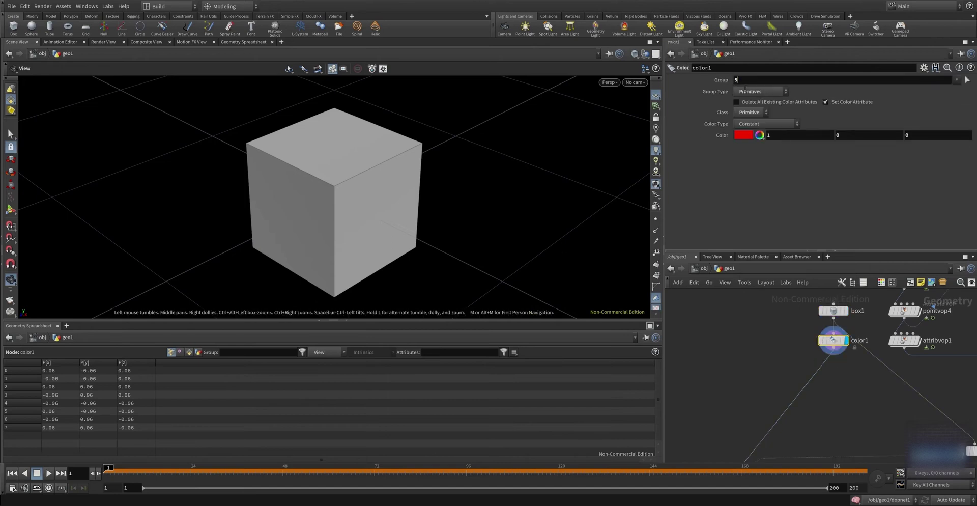
mouse_move(346, 198)
left_mouse_down()
mouse_move(314, 200)
mouse_move(436, 91)
mouse_move(565, 221)
mouse_move(483, 193)
mouse_move(462, 255)
left_mouse_up()
scroll(774, 356, "down", 3)
middle_click_drag(768, 377, 773, 349)
Step: Display the copytopoints1 tube of boxes and frame it, zooming toward its red end
left_click(767, 348)
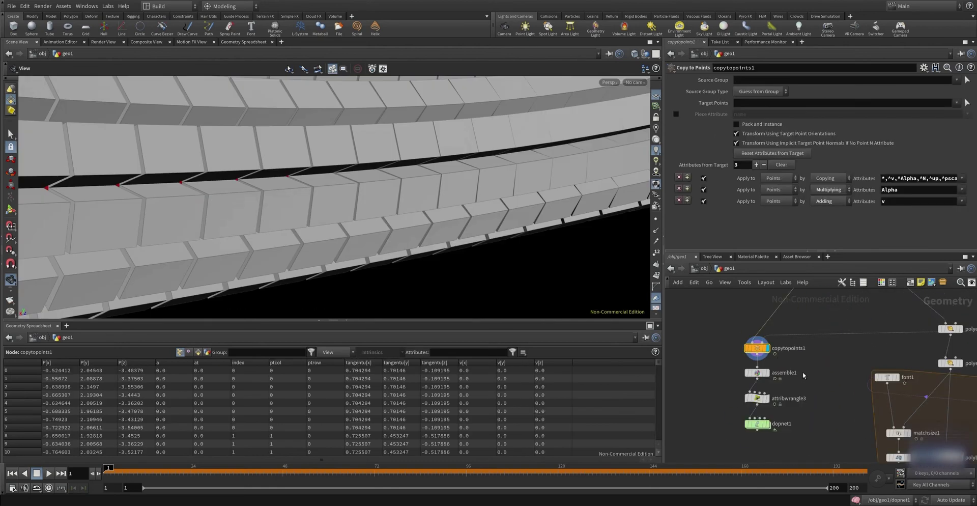
key("g")
mouse_move(438, 227)
left_mouse_down()
mouse_move(389, 218)
mouse_move(623, 175)
left_mouse_up()
scroll(388, 218, "up", 3)
scroll(388, 218, "up", 3)
scroll(623, 175, "down", 5)
scroll(623, 174, "down", 5)
scroll(783, 380, "up", 2)
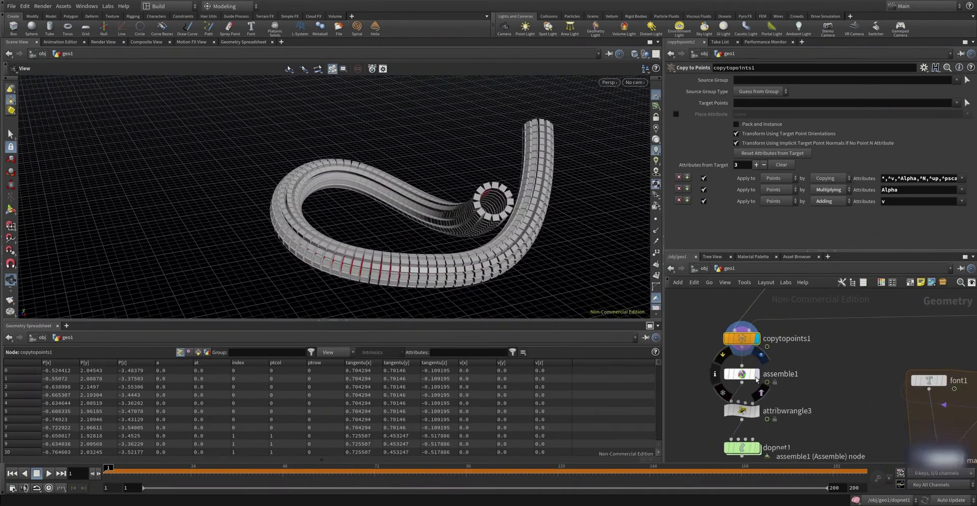
Step: Review assemble1's packed pieces and attribwrangle3's deforming attribute code, and select dopnet1
left_click(752, 373)
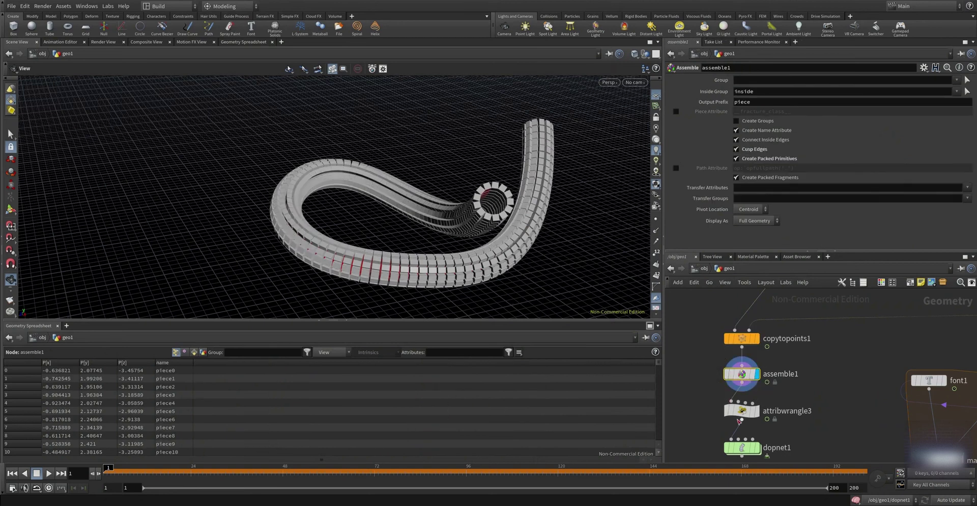
left_click(742, 411)
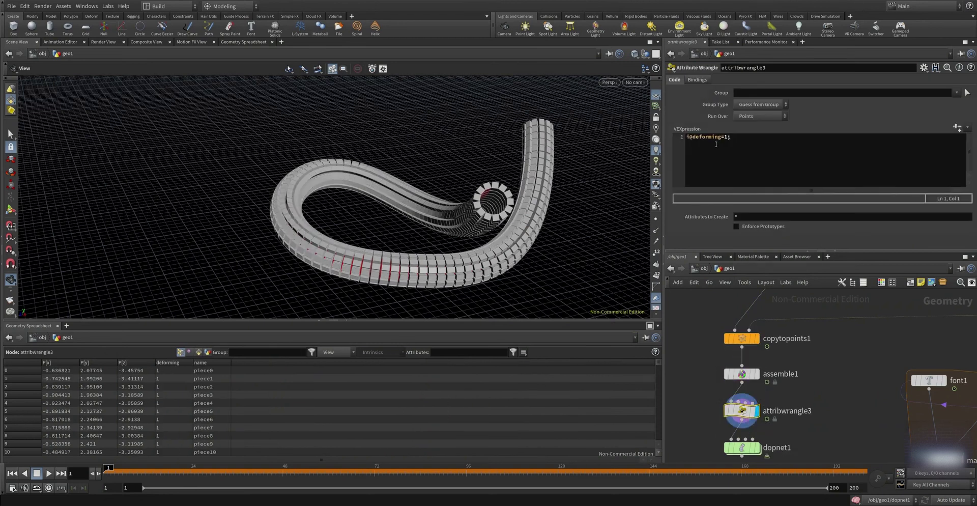
left_click_drag(719, 137, 685, 143)
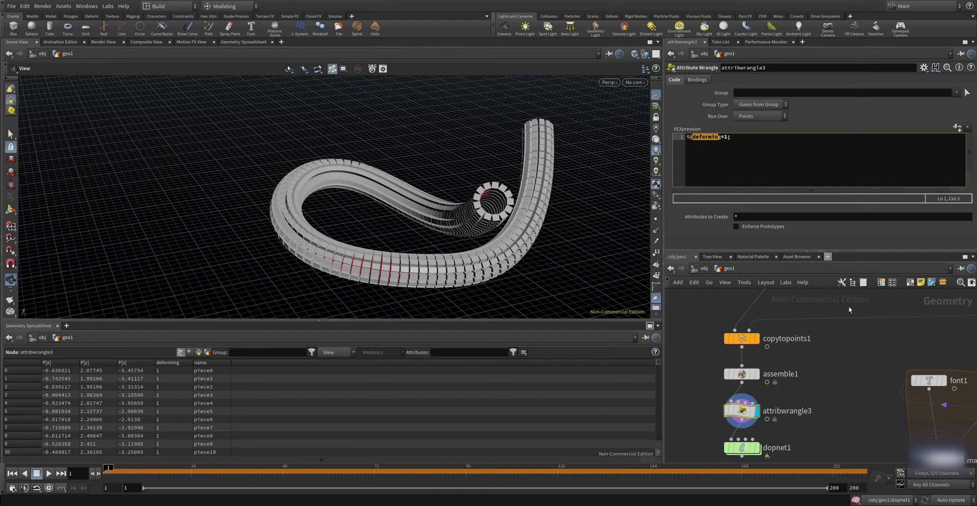
middle_click_drag(825, 395, 827, 339)
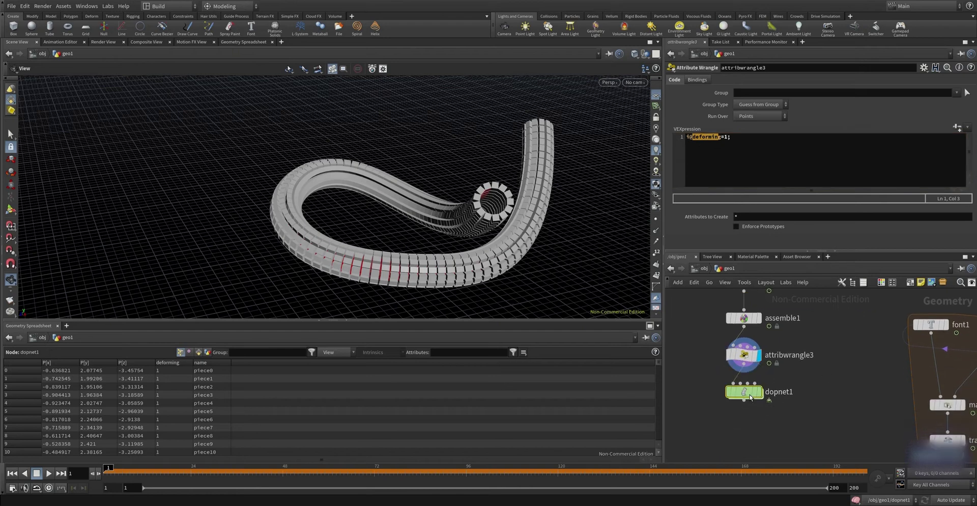
left_click(750, 397)
Step: Inside dopnet1, review rbdpackedobject1's deforming overwrite attribute and collision geometry settings
double_click(750, 397)
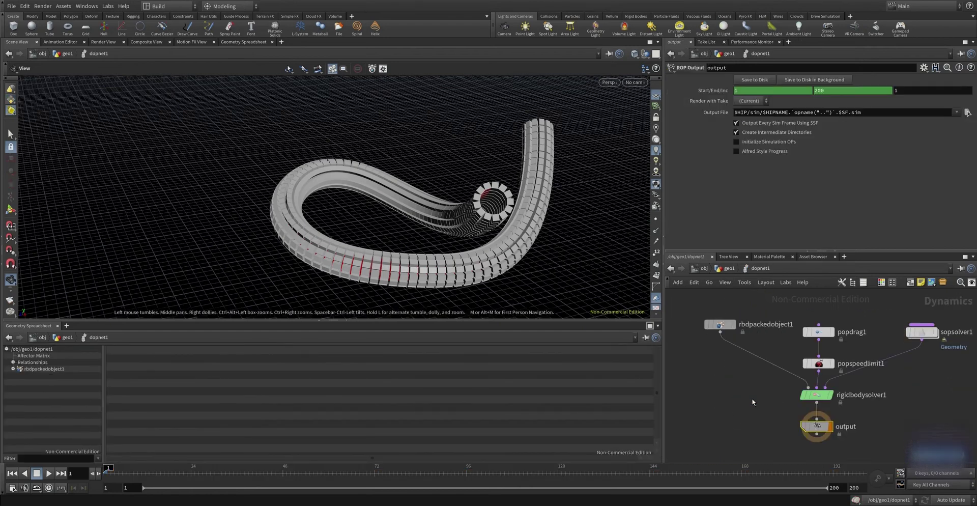
middle_click_drag(752, 402, 759, 419)
left_click(696, 342)
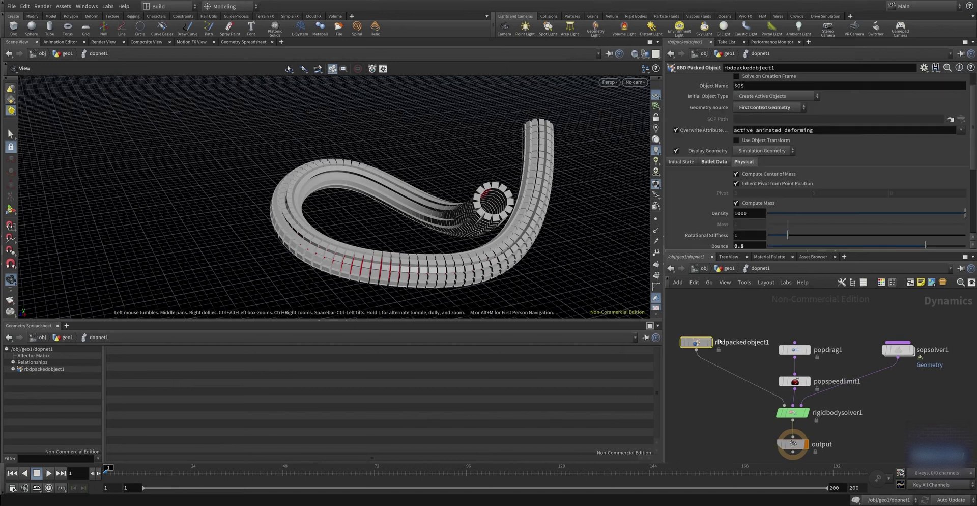
double_click(788, 130)
scroll(702, 226, "down", 2)
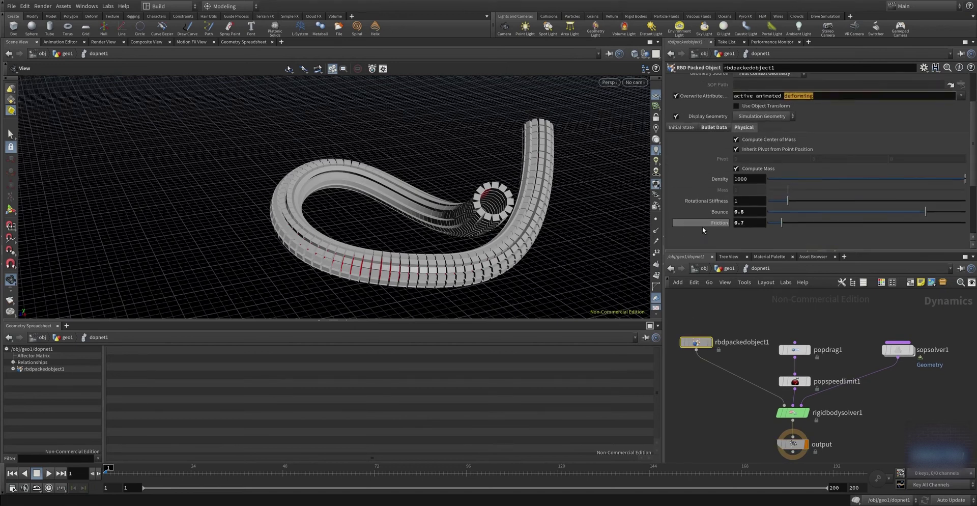
scroll(712, 220, "down", 3)
scroll(688, 199, "up", 4)
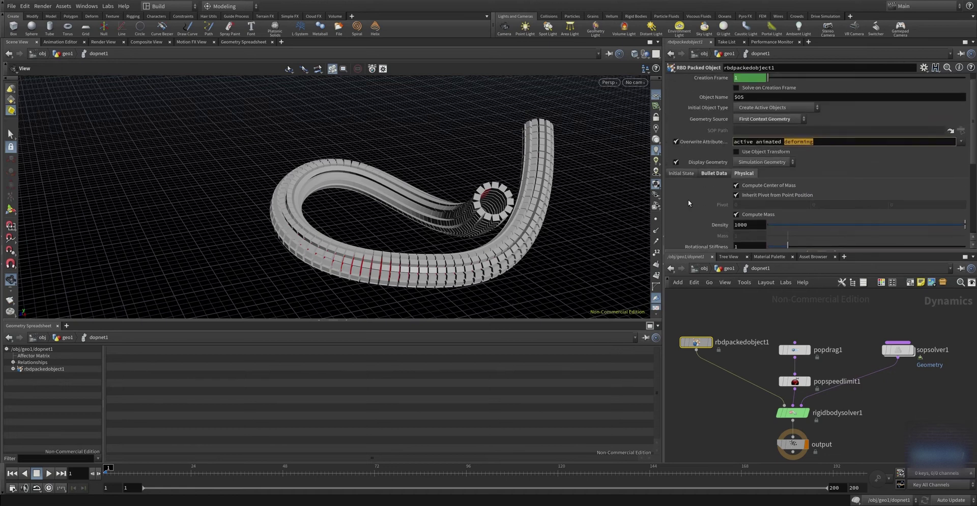
scroll(687, 200, "up", 2)
left_click(714, 185)
scroll(715, 189, "down", 3)
scroll(708, 197, "down", 2)
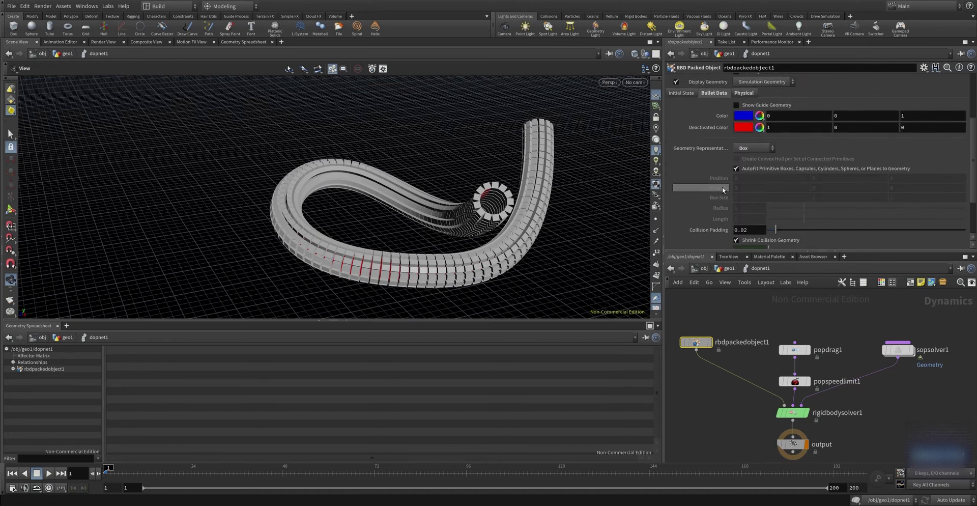
scroll(693, 187, "down", 2)
scroll(705, 177, "up", 2)
scroll(702, 198, "up", 3)
scroll(698, 216, "up", 1)
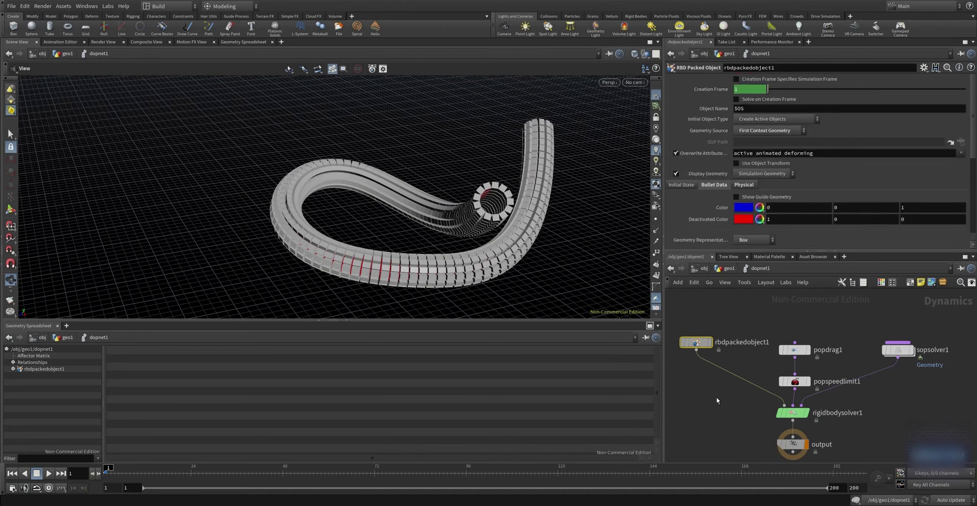
Step: Check popdrag1 air resistance 0.7, popspeedlimit1 maximum speed 1.3 and sopsolver1's SOS data name
middle_click_drag(776, 390, 766, 360)
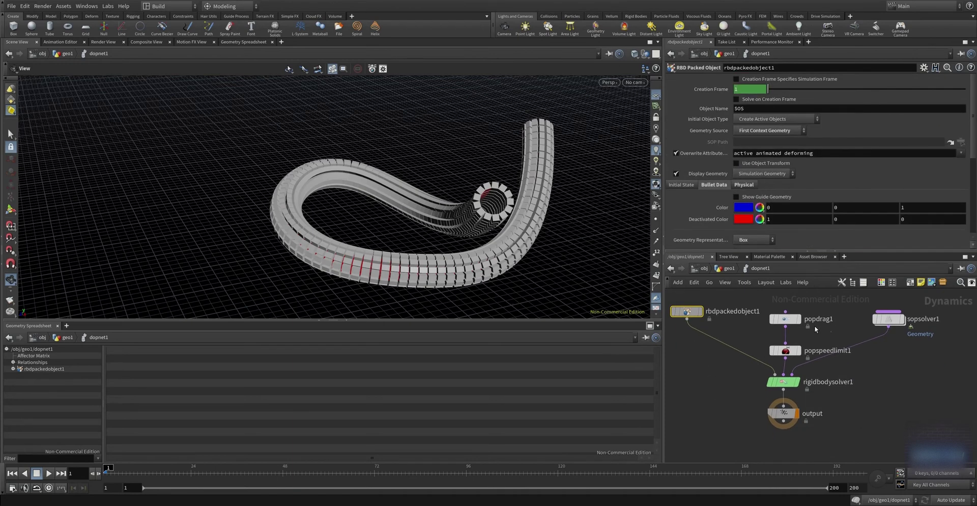
left_click(784, 319)
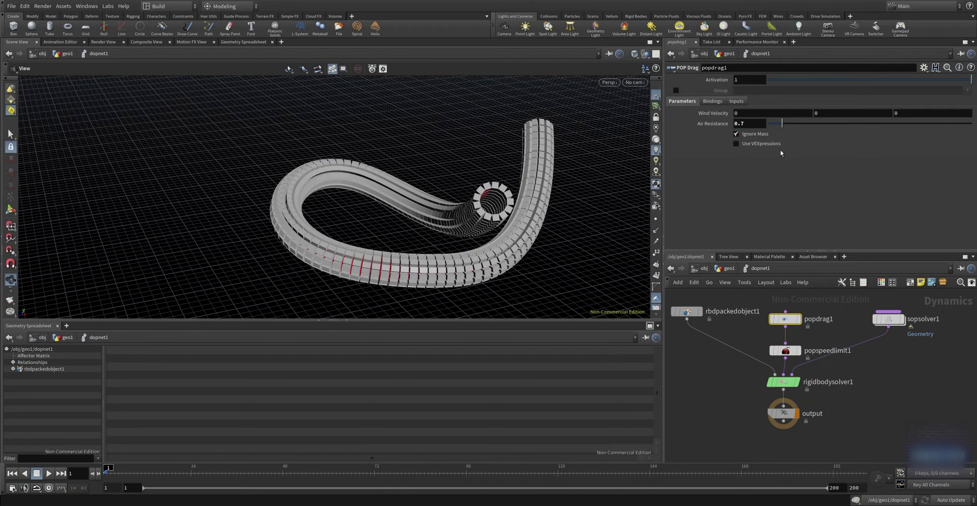
left_click(785, 351)
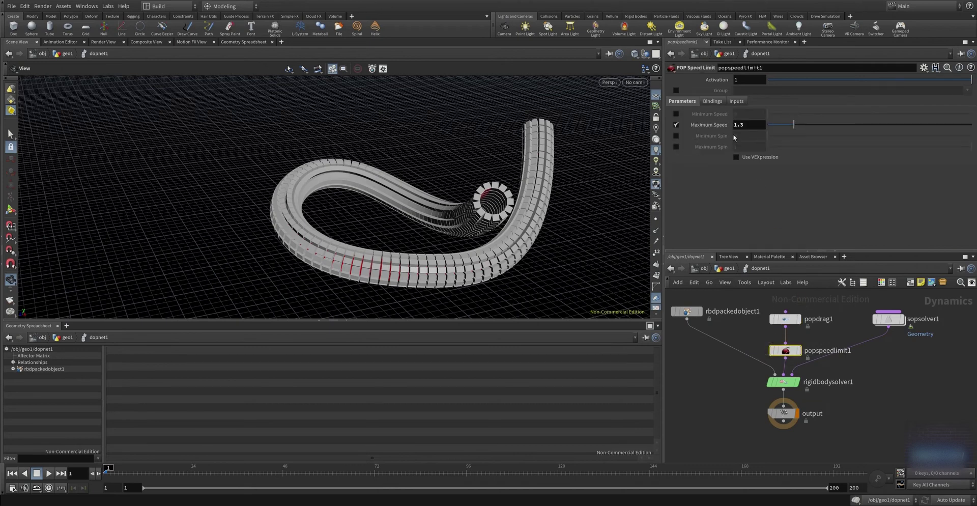
left_click(888, 307)
scroll(694, 234, "down", 2)
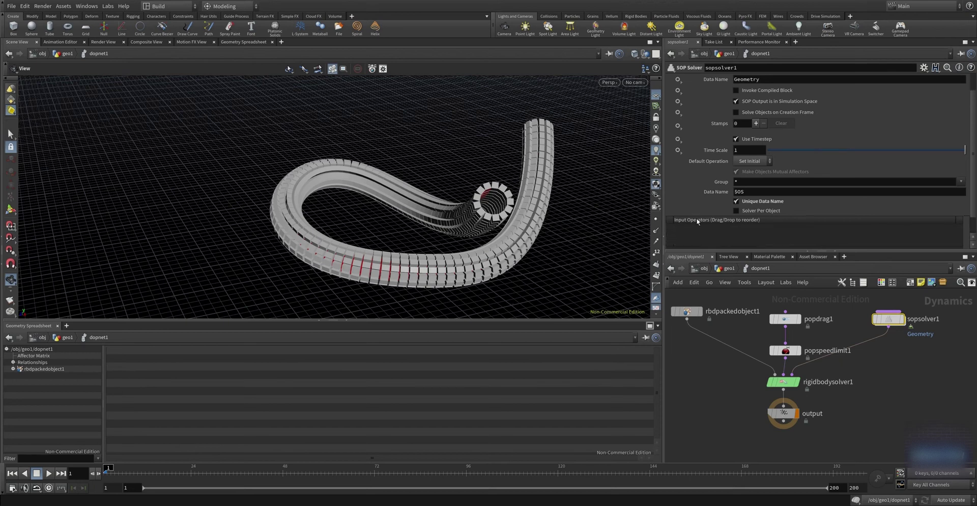
Step: Inside sopsolver1, inspect object_merge1's output and the null2 node it references
double_click(905, 322)
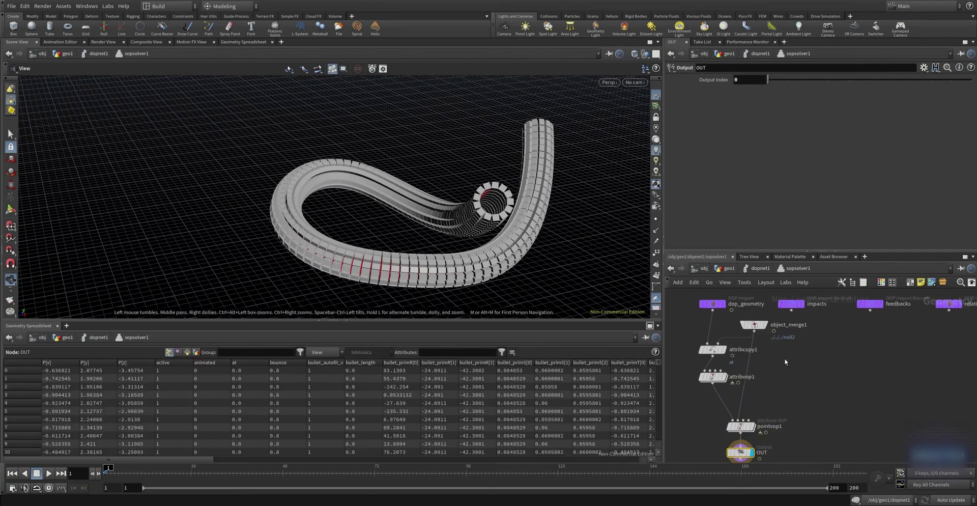
left_click(777, 326)
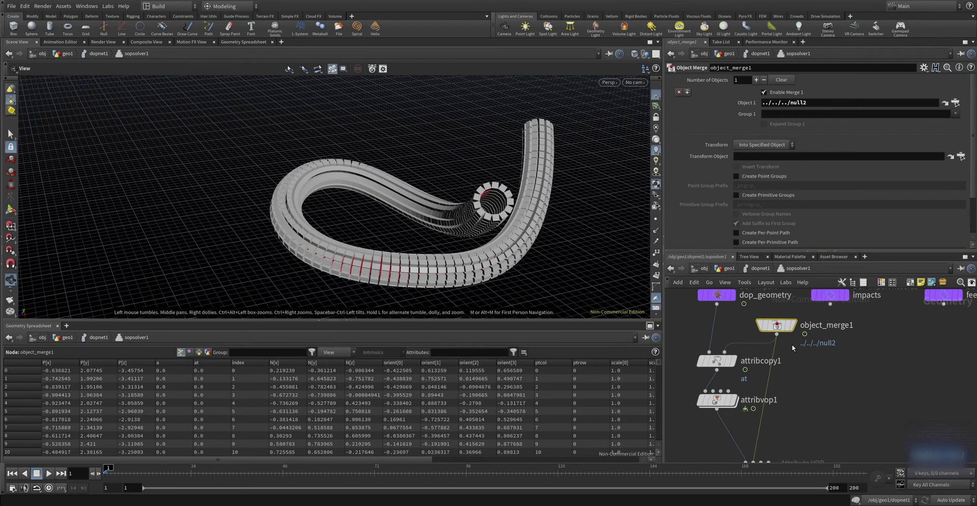
left_click(792, 325)
left_click(955, 103)
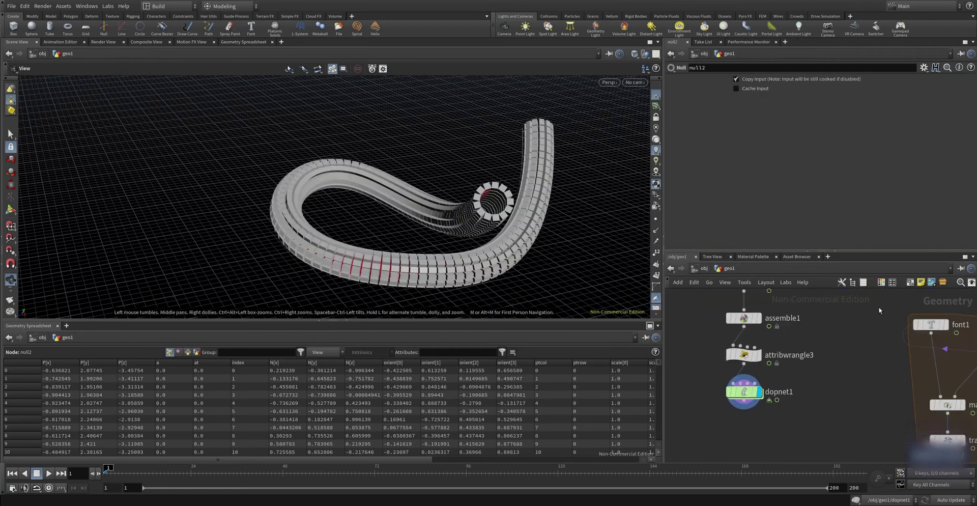
key("f")
scroll(858, 381, "down", 3)
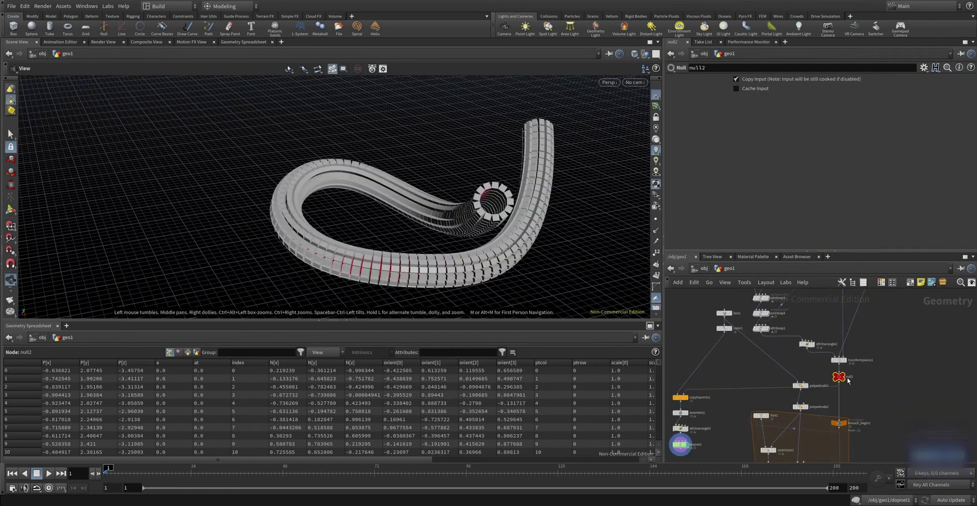
double_click(681, 444)
double_click(892, 307)
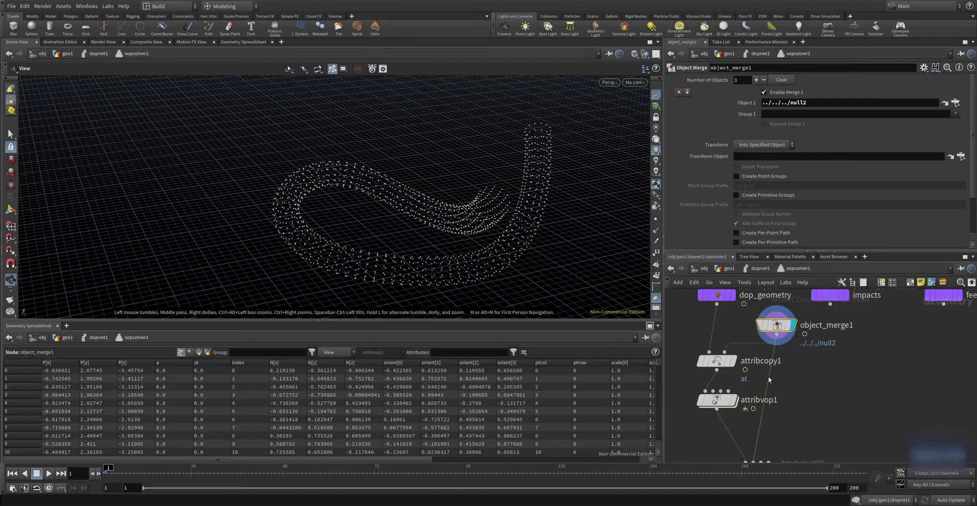
Step: Review attribcopy1 and attribvop1's VEX setting active where at is below 0.1, then select pointvop1
left_click(732, 360)
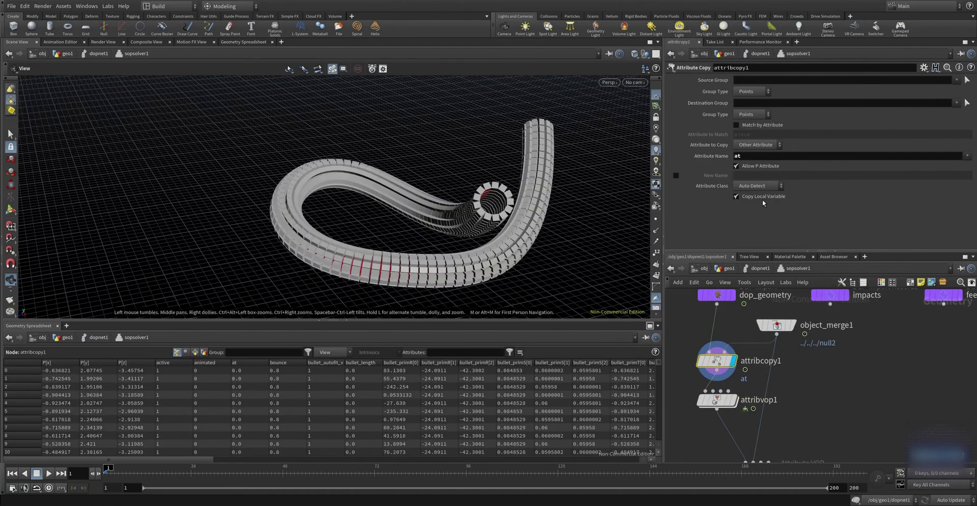
left_click(716, 400)
left_click(734, 400)
double_click(716, 399)
left_click(781, 391)
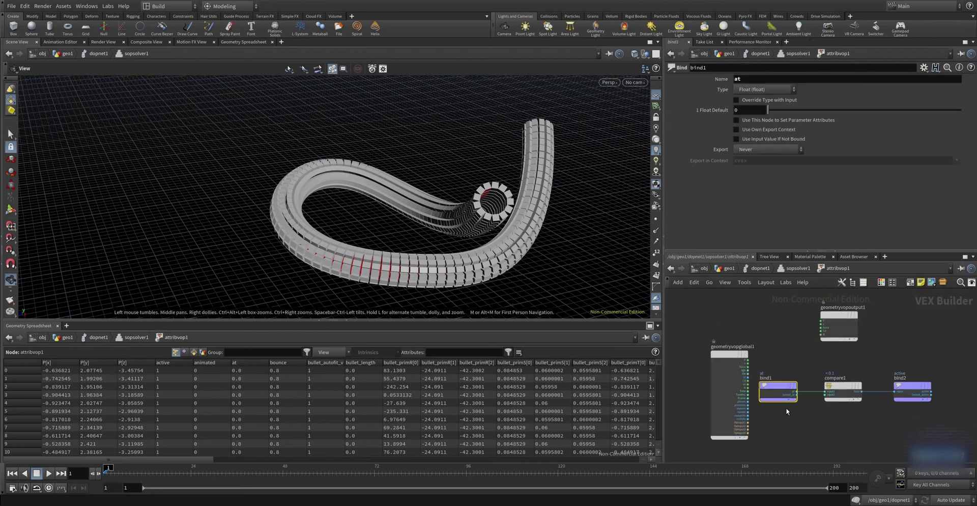
left_click(842, 393)
left_click(909, 392)
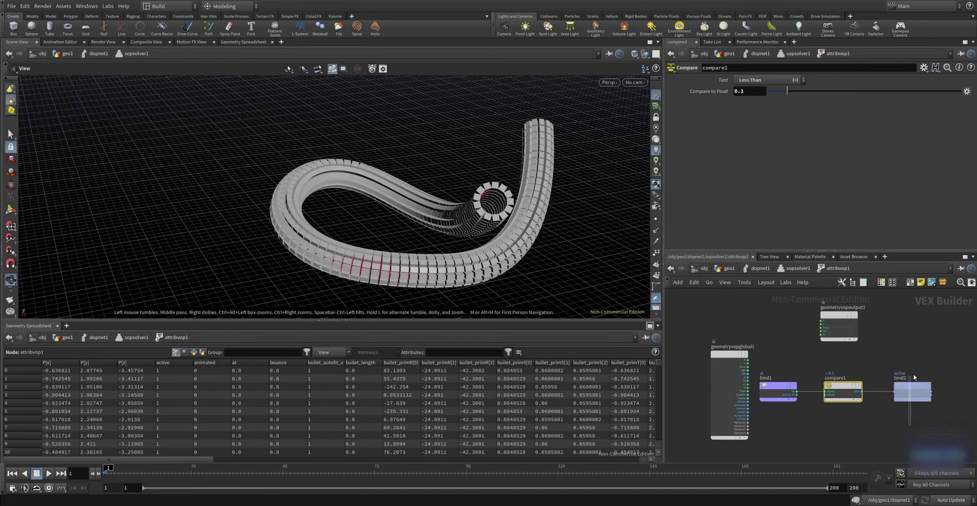
key("u")
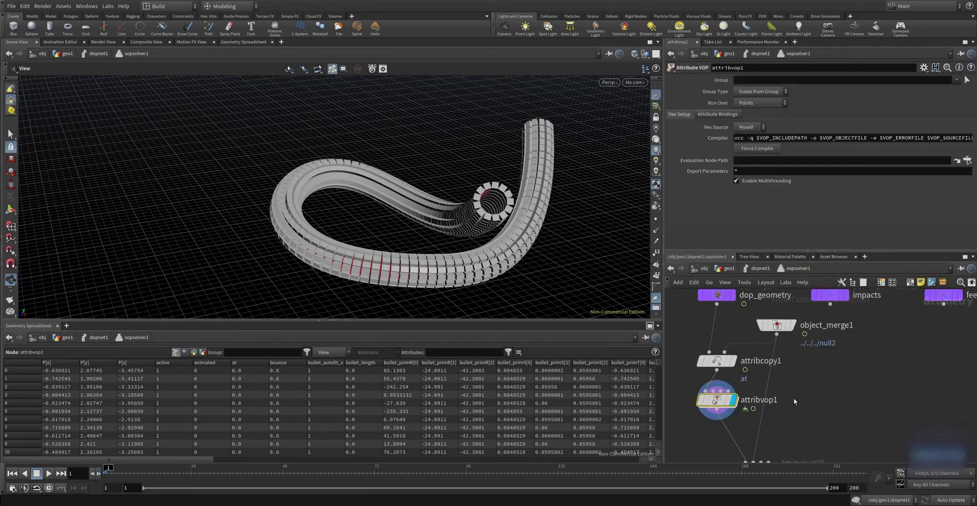
left_click(762, 388)
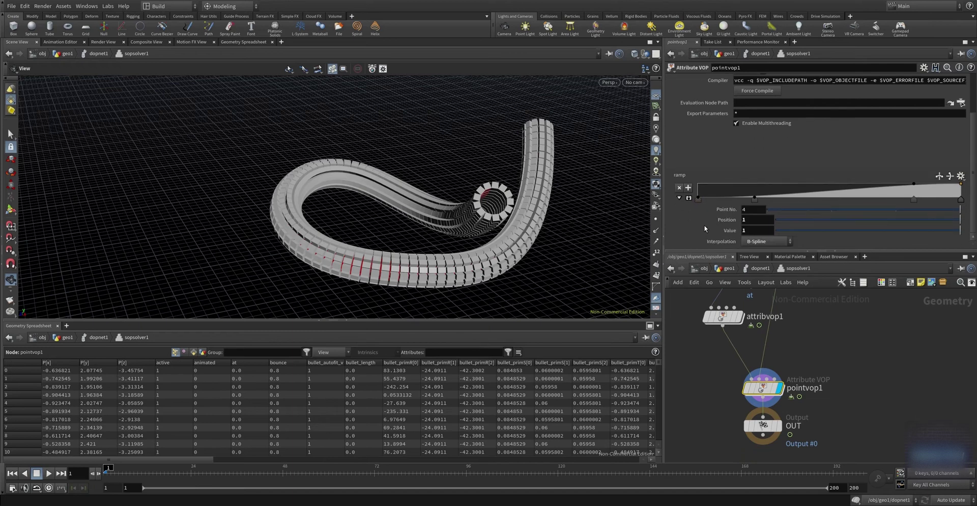
Step: Inside pointvop1, inspect bind1 reading at, the ramp1 parameter and importpoint1 reading P
double_click(763, 389)
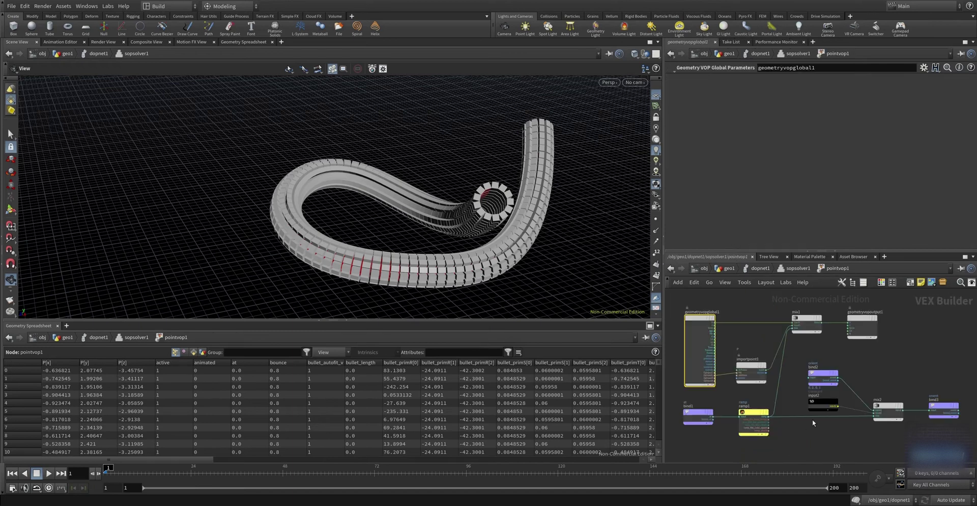
middle_click_drag(768, 396, 786, 384)
left_click(703, 408)
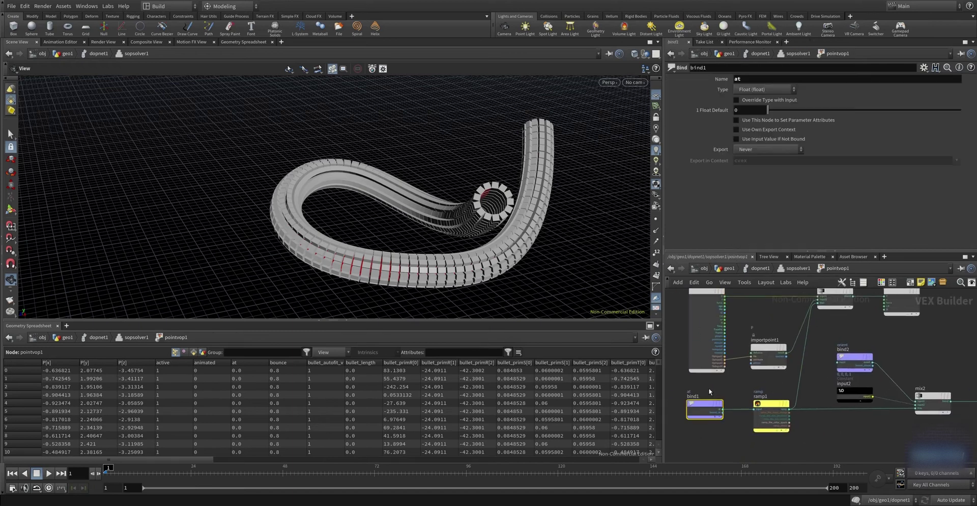
left_click(761, 430)
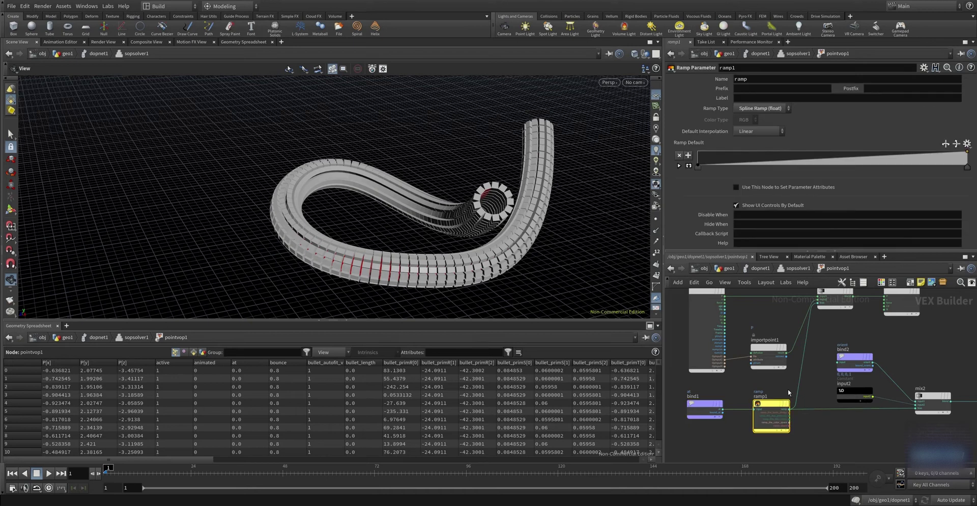
scroll(821, 362, "up", 2)
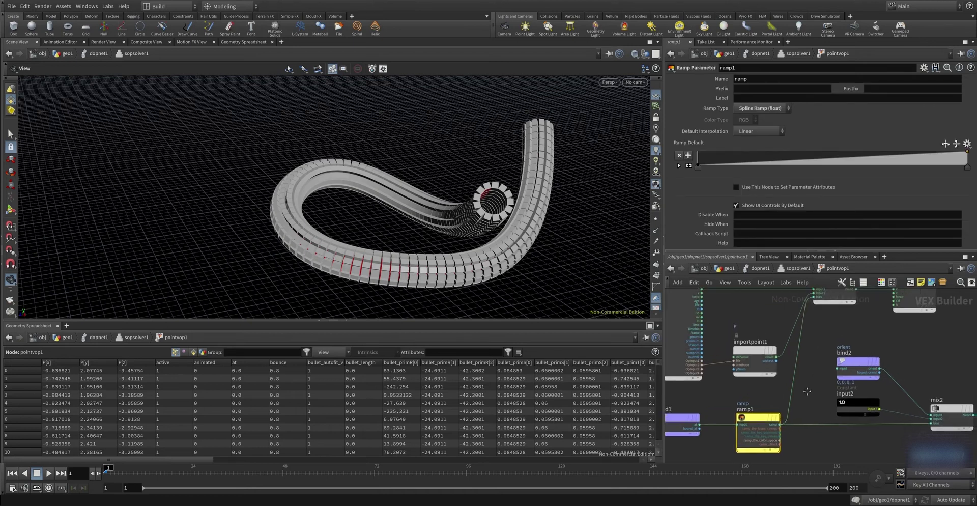
middle_click_drag(753, 326, 729, 345)
left_click(738, 394)
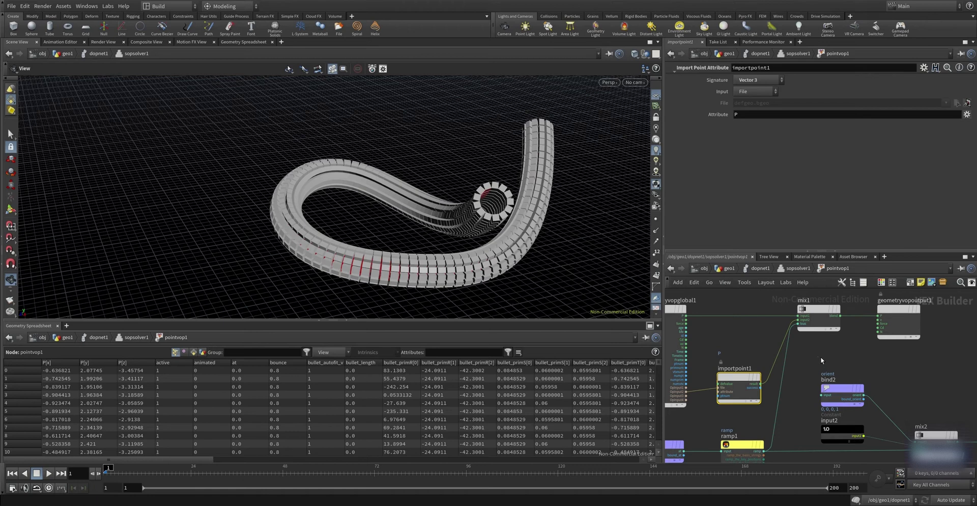
Step: Review the orient blend through bind2, mix2, input2 and bind3, then select the solver's OUT node
left_click(893, 326)
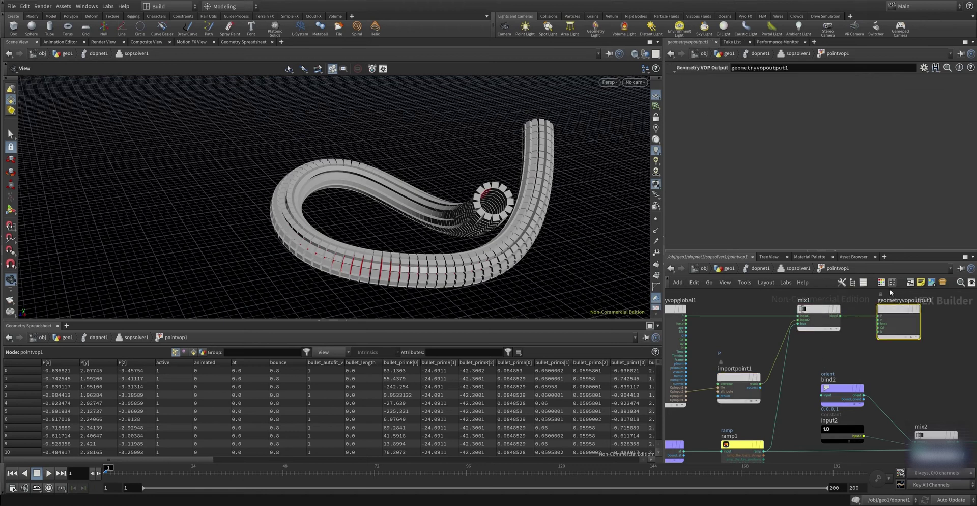
scroll(869, 390, "down", 2)
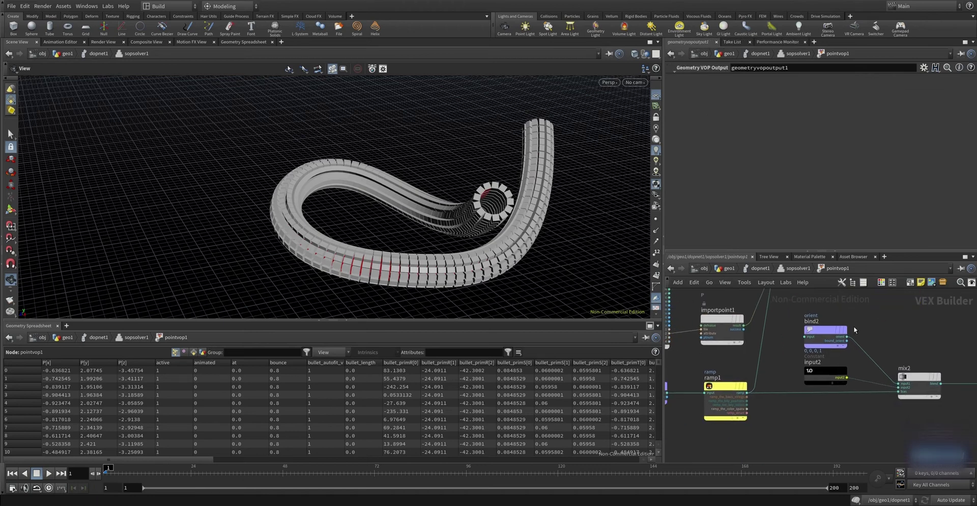
scroll(860, 377, "down", 1)
left_click(835, 333)
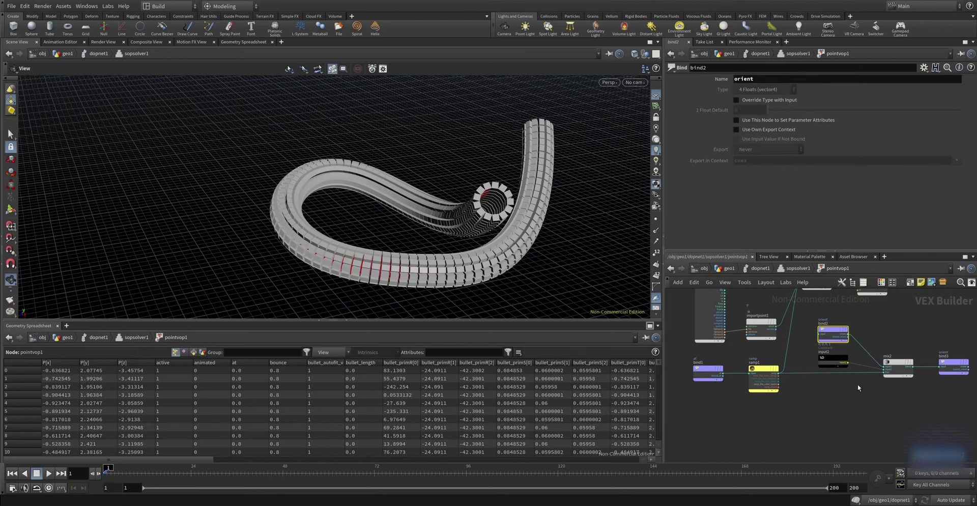
left_click(899, 368)
left_click(832, 358)
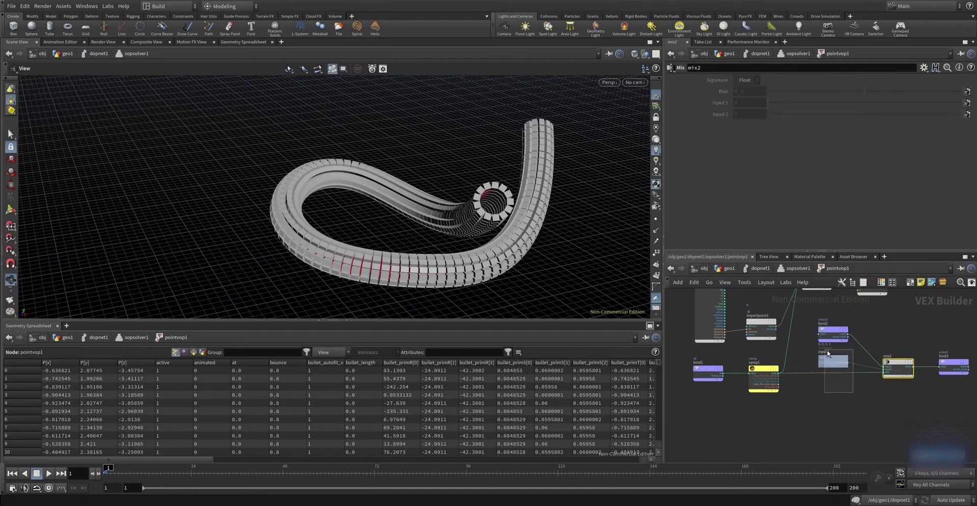
middle_click_drag(936, 399, 883, 407)
left_click(896, 375)
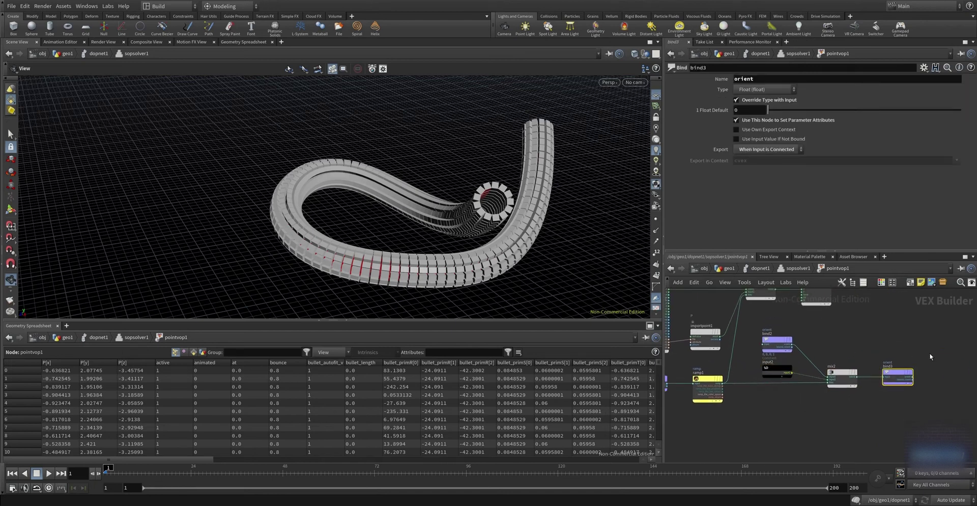
left_click(796, 268)
left_click(769, 376)
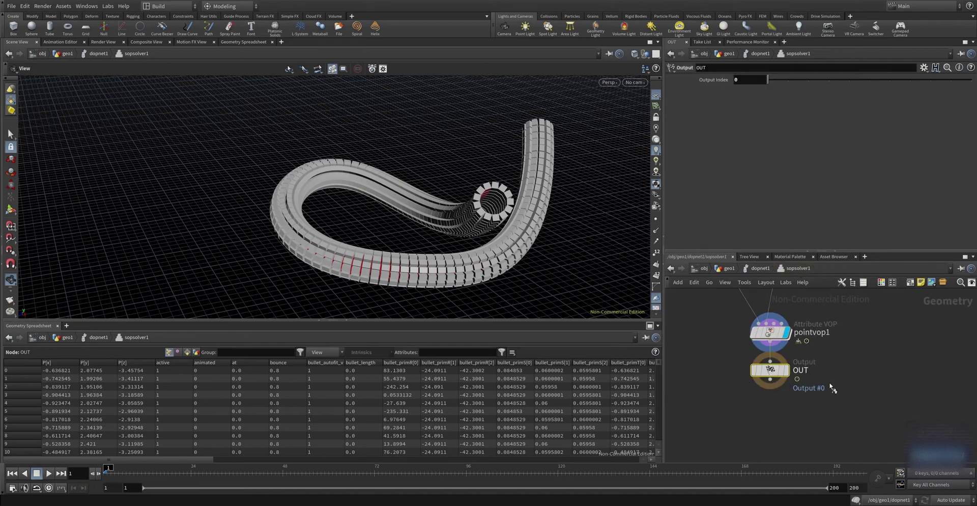
Step: Return to geo1 and inspect dopimport1's imported dopnet1 data and the null3 node
left_click(763, 269)
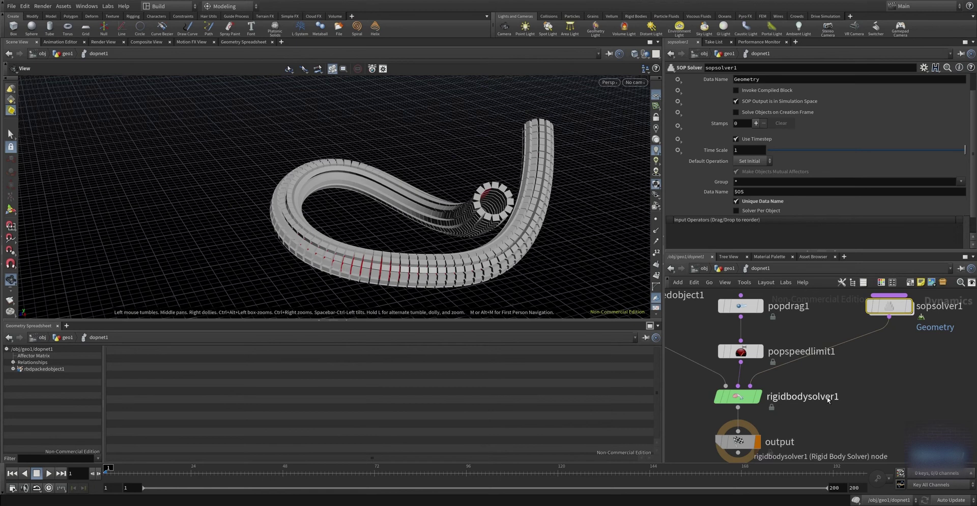
left_click(726, 268)
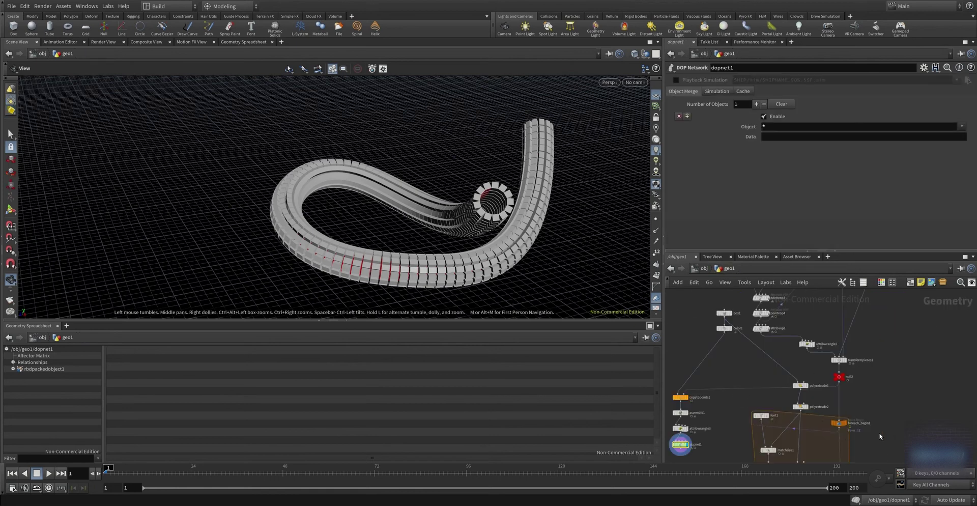
middle_click_drag(748, 433, 700, 376)
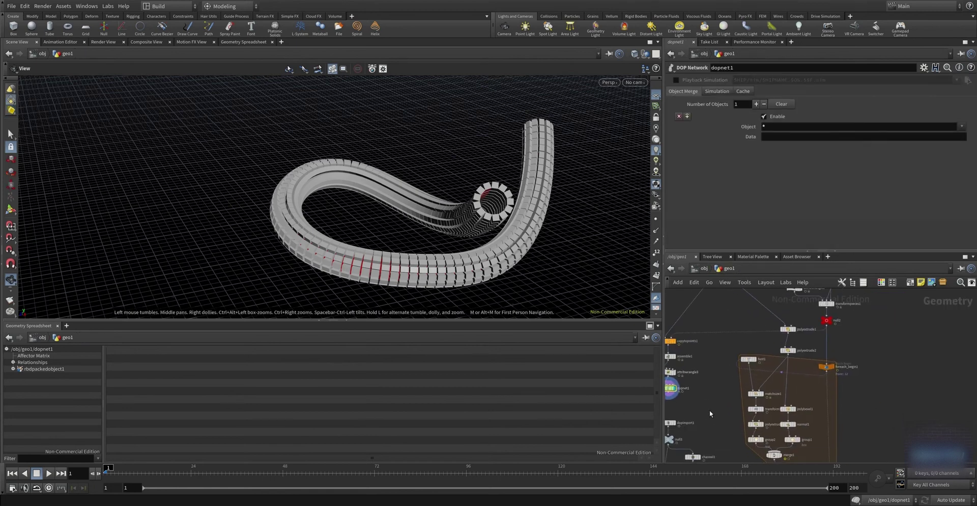
scroll(709, 410, "up", 3)
middle_click_drag(709, 410, 752, 366)
left_click(752, 369)
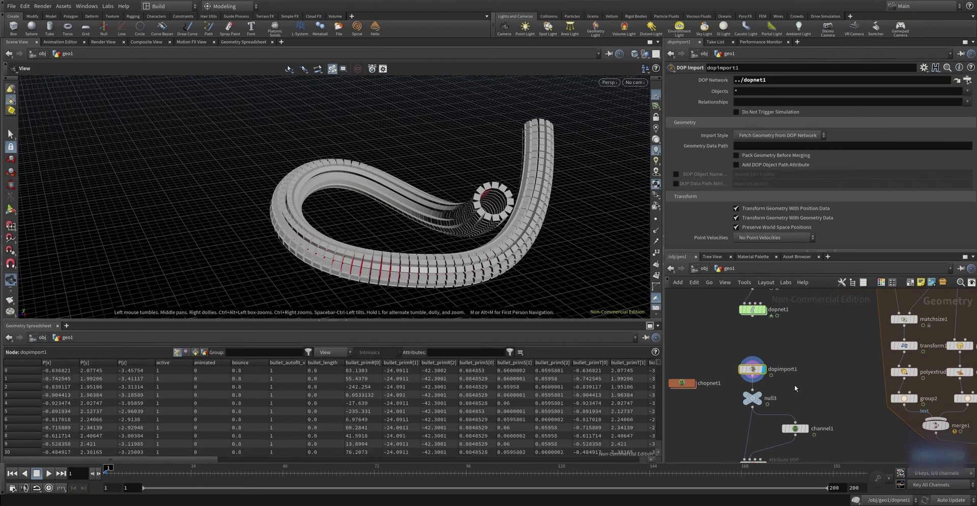
middle_click_drag(771, 405, 784, 373)
left_click(763, 361)
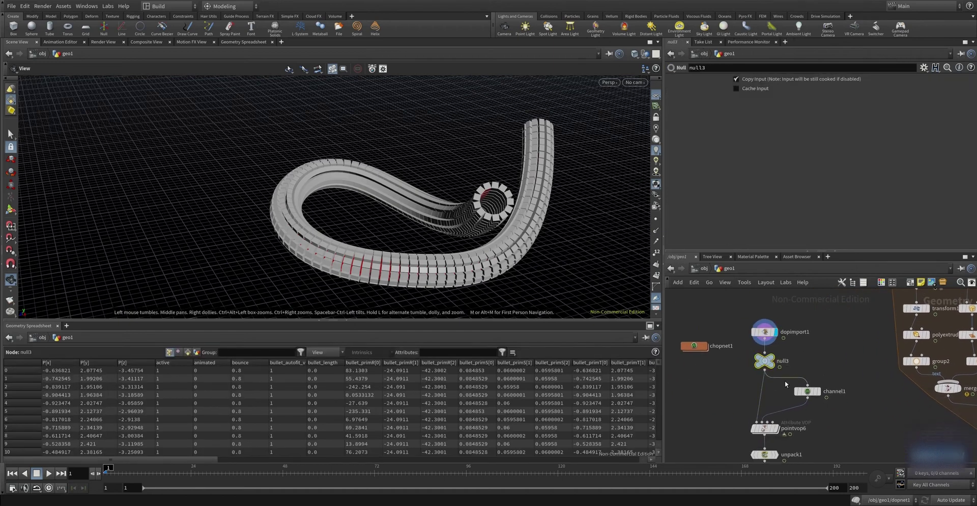
Step: Inside chopnet1, review geometry1, jiggle1 (stiffness 0.145, damping 0.07) and output0, then return to geo1
double_click(694, 346)
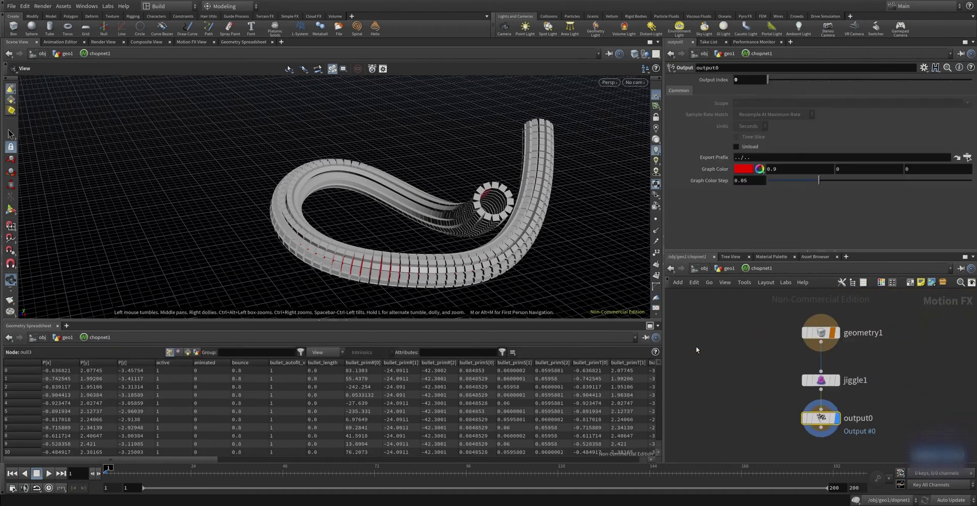
left_click(820, 334)
mouse_move(821, 380)
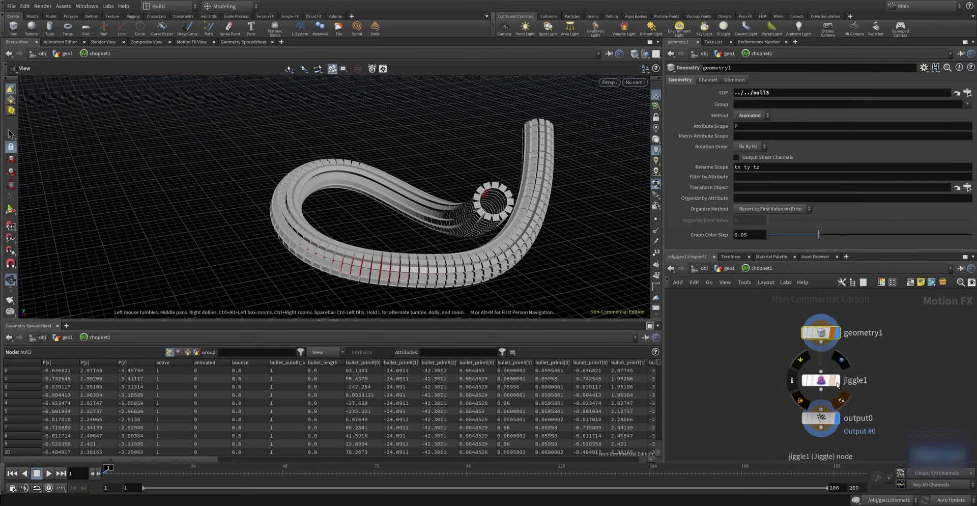
left_click(820, 387)
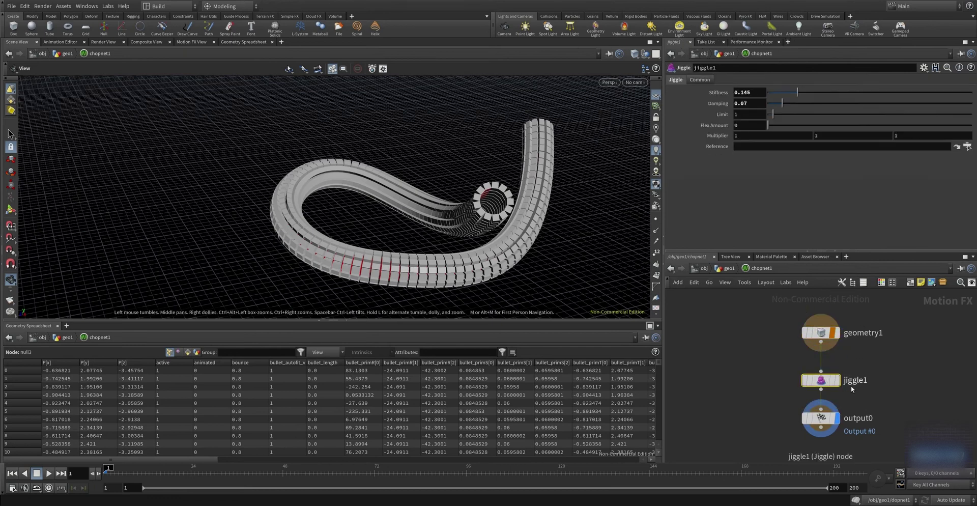
left_click(820, 418)
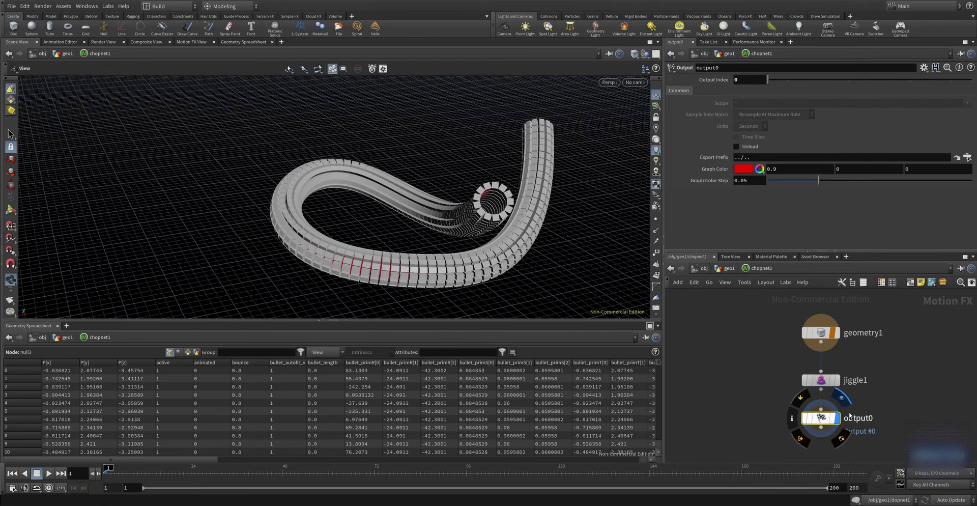
key("u")
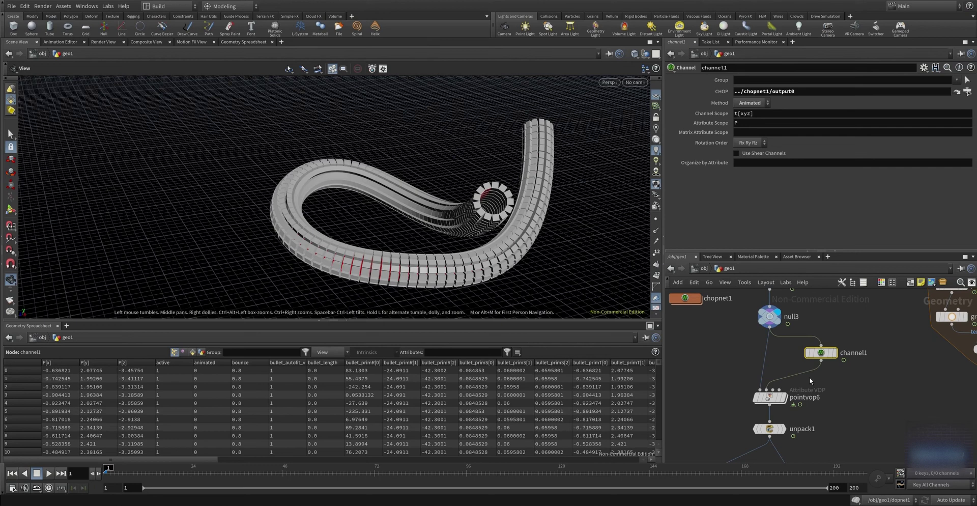
left_click(769, 397)
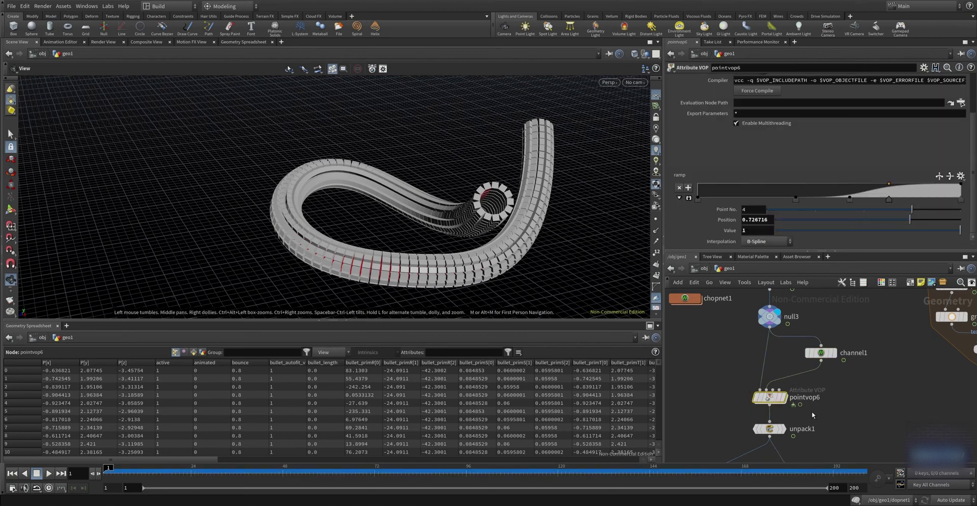
scroll(808, 408, "up", 2)
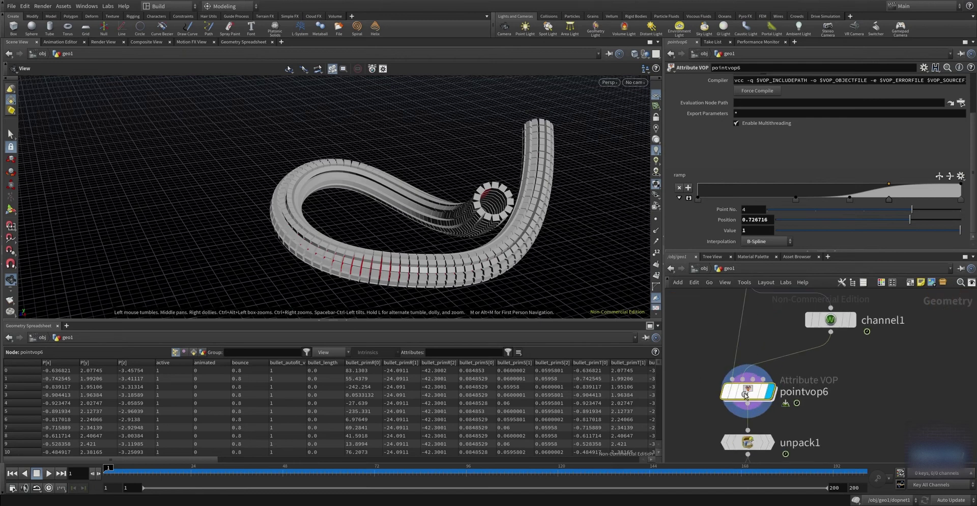
double_click(746, 395)
left_click(757, 345)
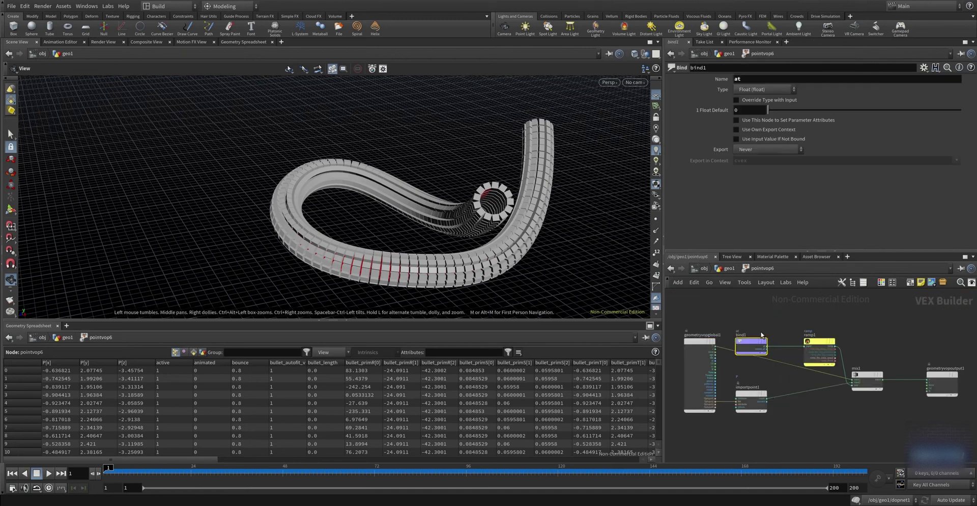
scroll(748, 402, "up", 2)
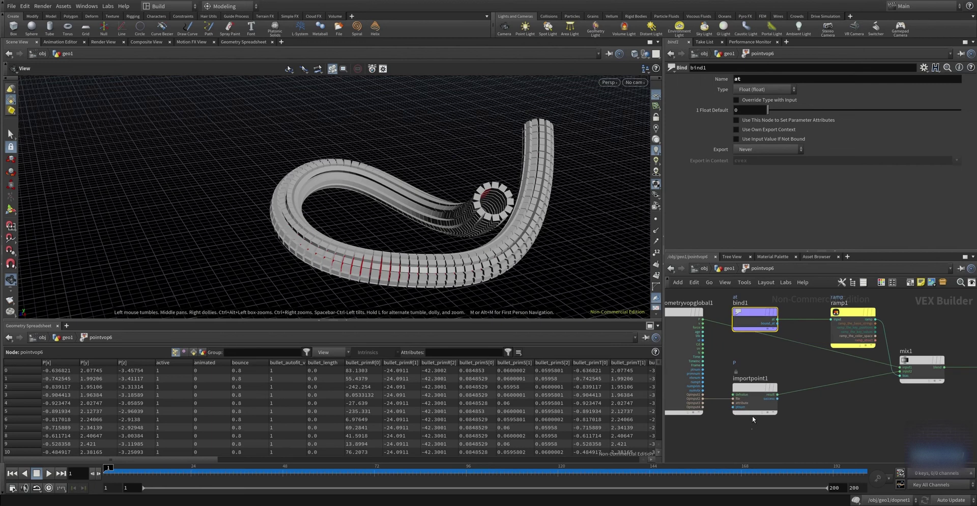
left_click(770, 402)
middle_click_drag(844, 390, 808, 391)
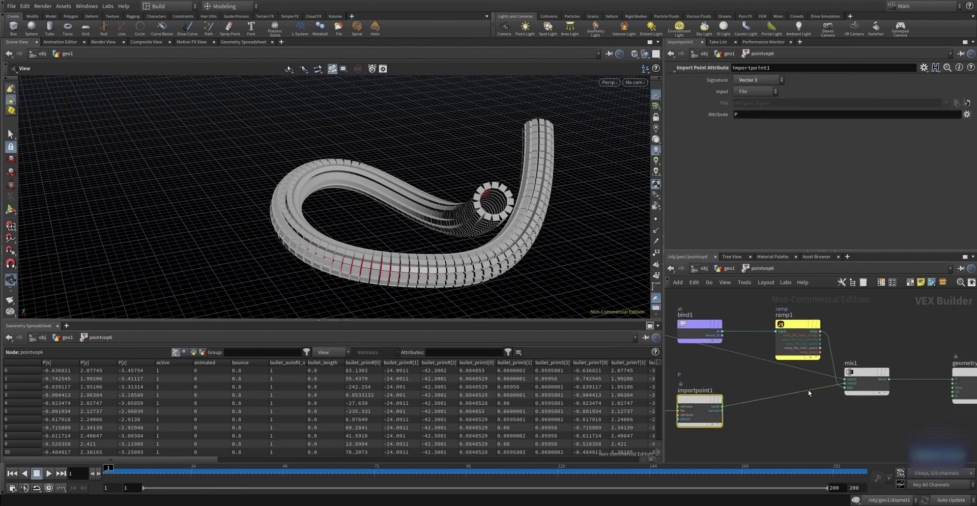
left_click(816, 355)
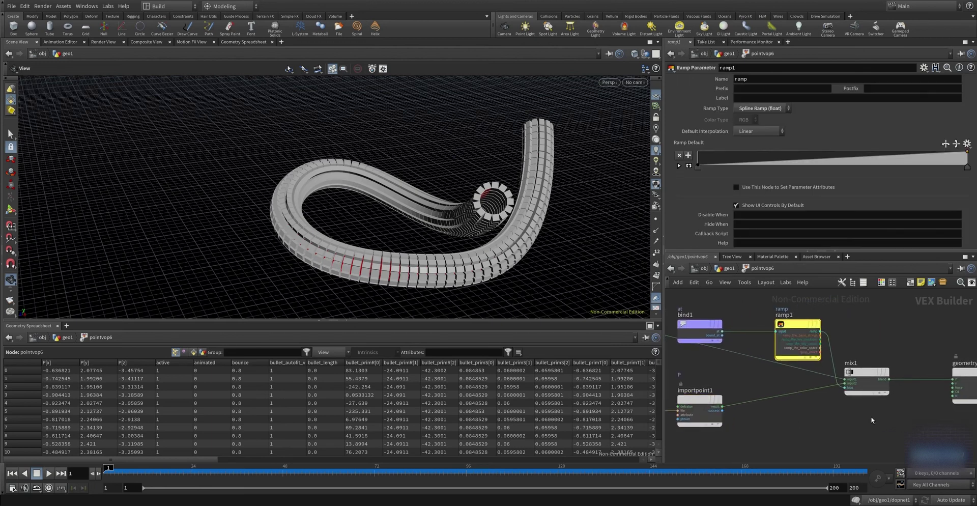
left_click(864, 387)
scroll(864, 402, "down", 3)
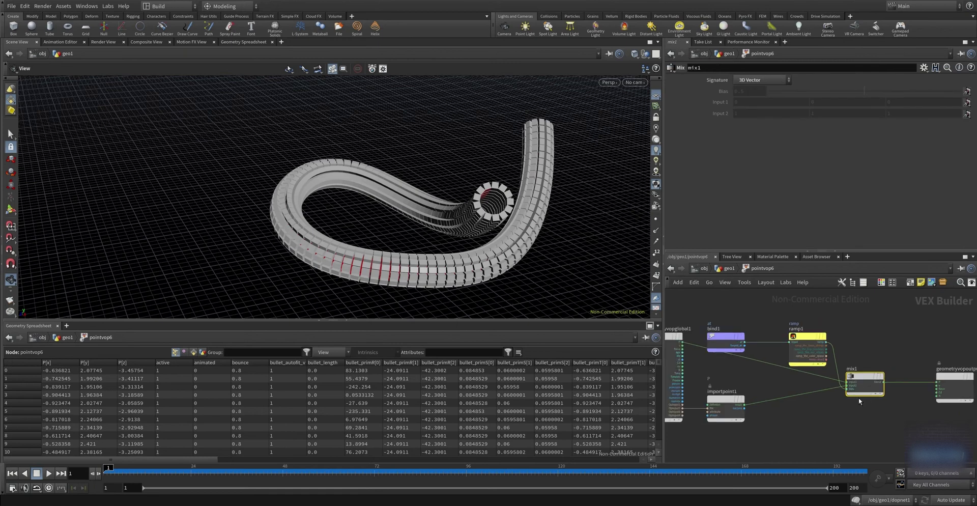
scroll(723, 365, "up", 5)
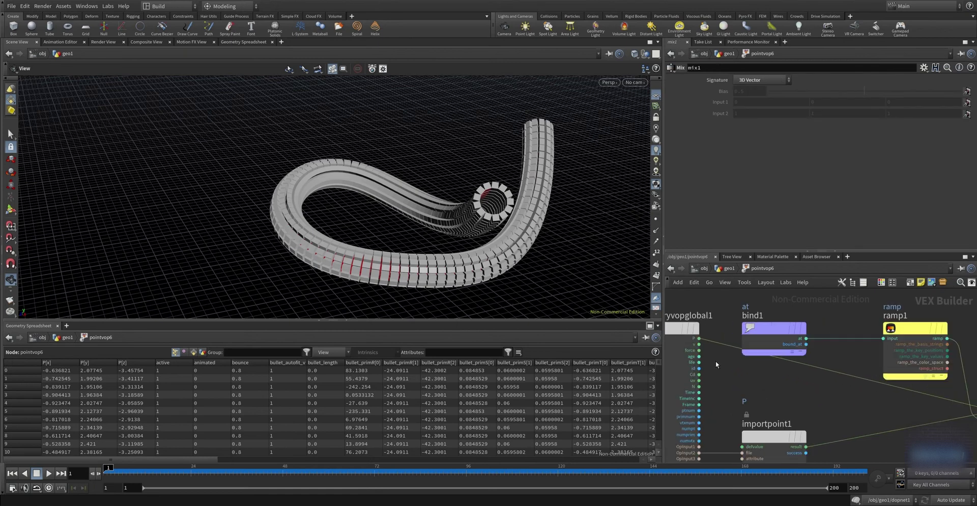
middle_click_drag(946, 453, 731, 432)
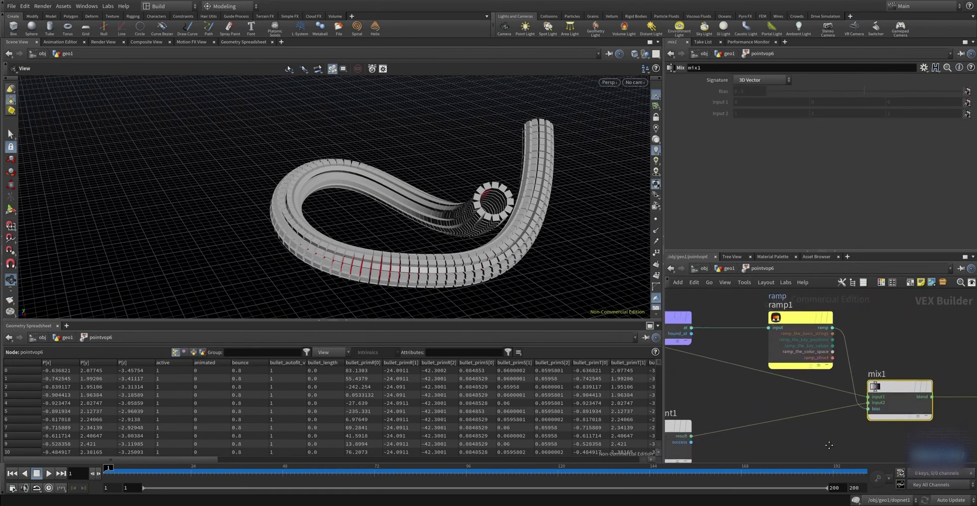
left_click(727, 268)
middle_click_drag(792, 323, 797, 266)
Step: Inspect unpack1 and timeshift2, then display the coloured point-deformed tube from pointdeform1
left_click(752, 388)
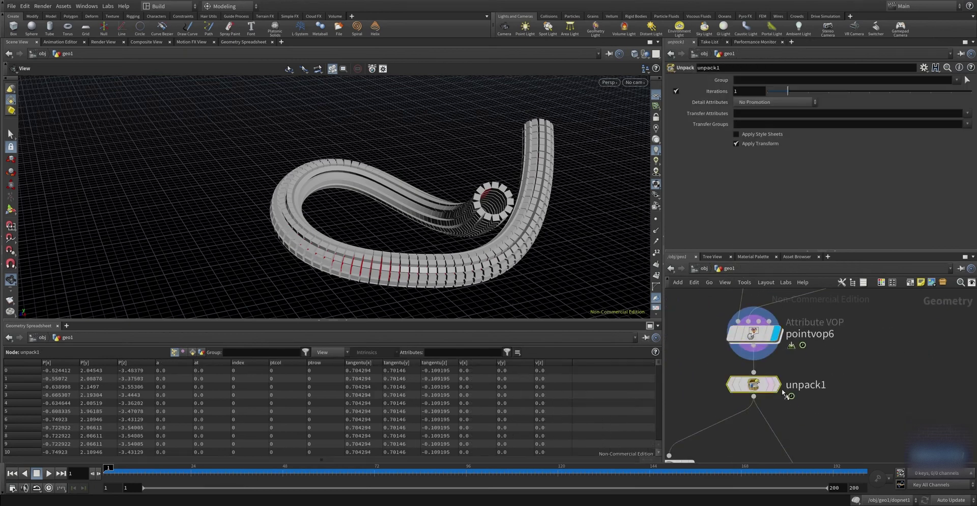
scroll(838, 400, "down", 2)
middle_click_drag(799, 371, 813, 309)
left_click(753, 376)
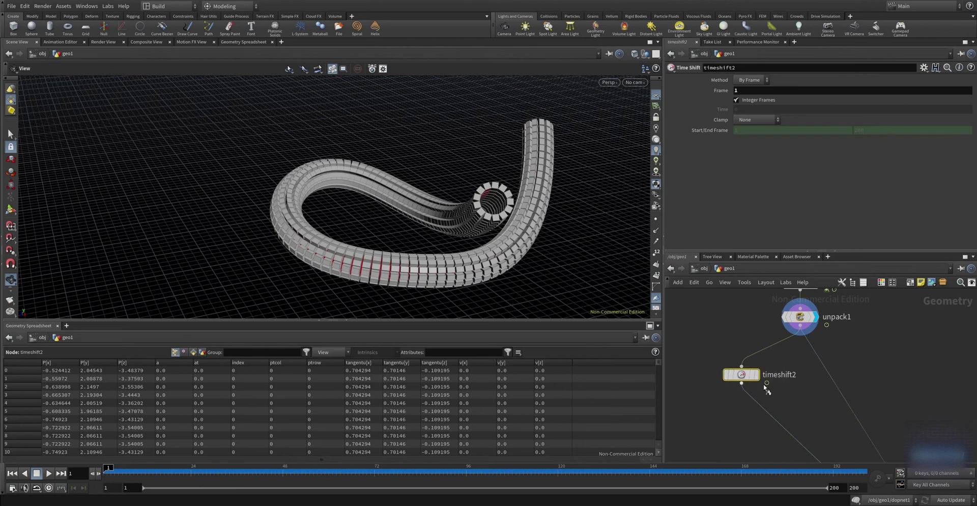
scroll(789, 405, "down", 1)
mouse_move(789, 405)
middle_mouse_down()
mouse_move(828, 409)
mouse_move(772, 411)
middle_mouse_up()
left_click(826, 434)
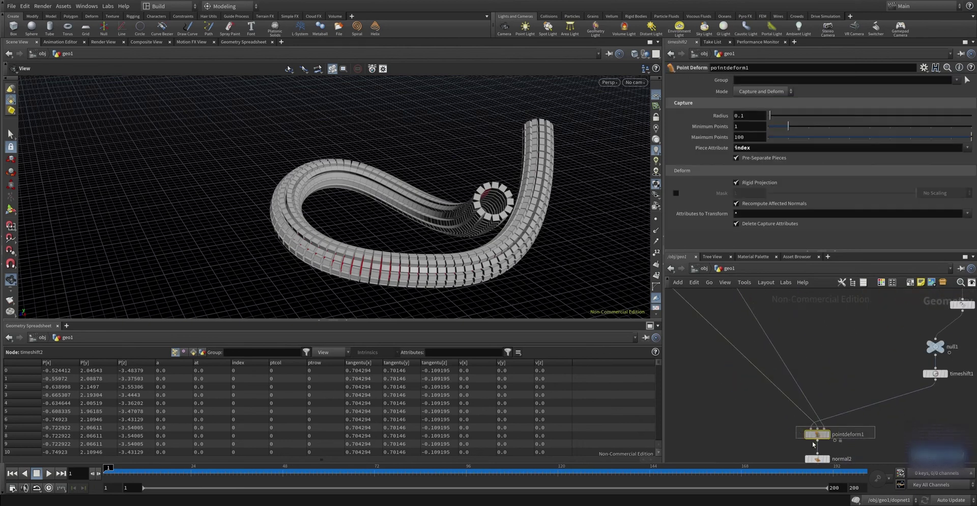
Step: Show box1 alone in the viewport: one small cube at uniform scale 0.12
scroll(895, 420, "down", 3)
mouse_move(905, 416)
middle_mouse_down()
mouse_move(828, 390)
mouse_move(810, 398)
middle_mouse_up()
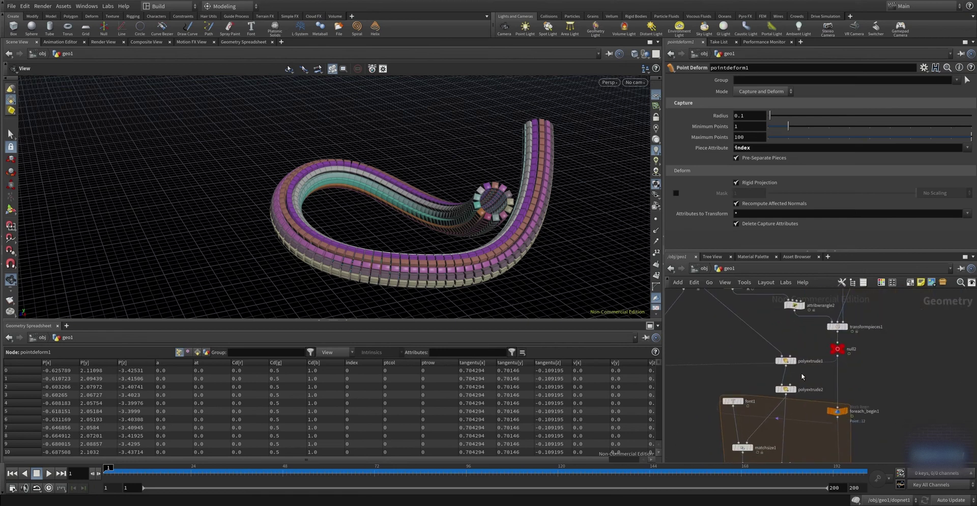
scroll(783, 356, "up", 2)
scroll(783, 356, "up", 2)
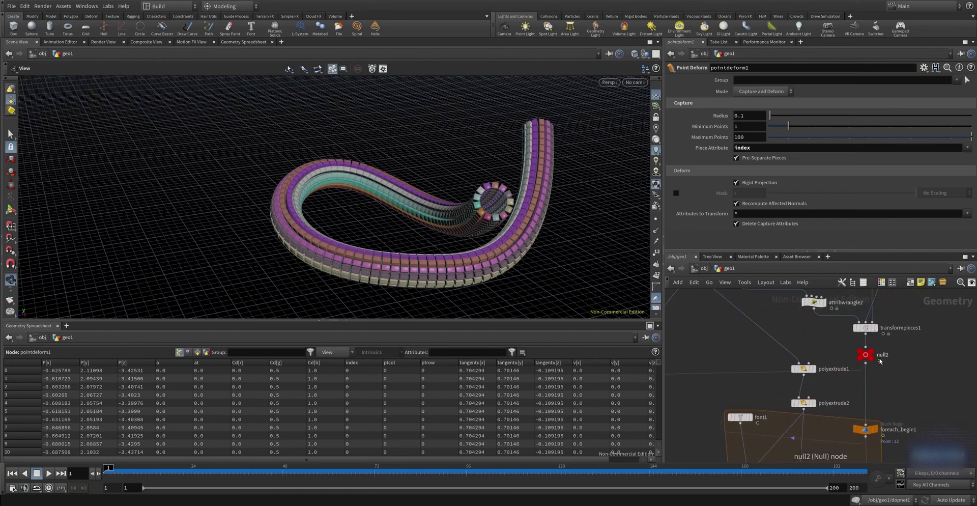
mouse_move(865, 429)
middle_click_drag(909, 399, 926, 429)
middle_click_drag(760, 347, 803, 402)
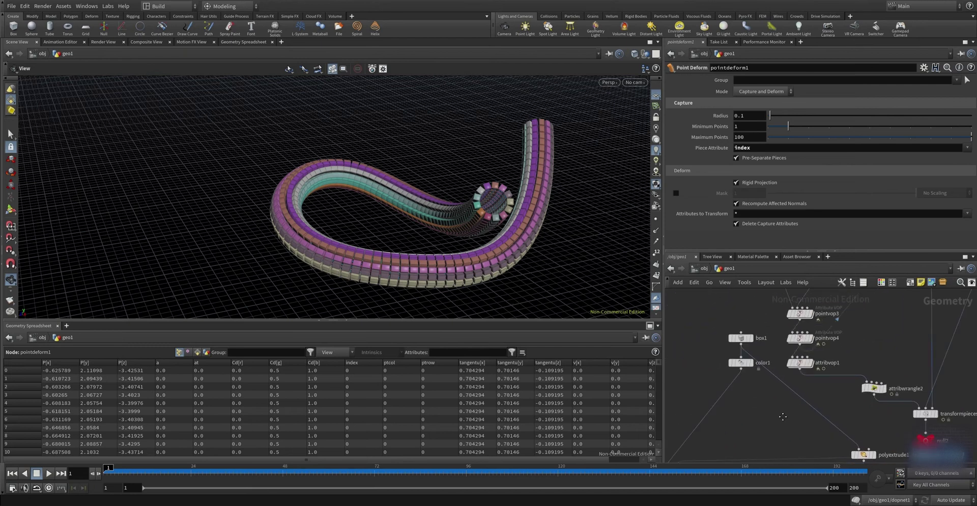
left_click(750, 337)
Step: Display the cube after polyextrude1's inset and polyextrude2's deeper extrusion
scroll(785, 418, "up", 5)
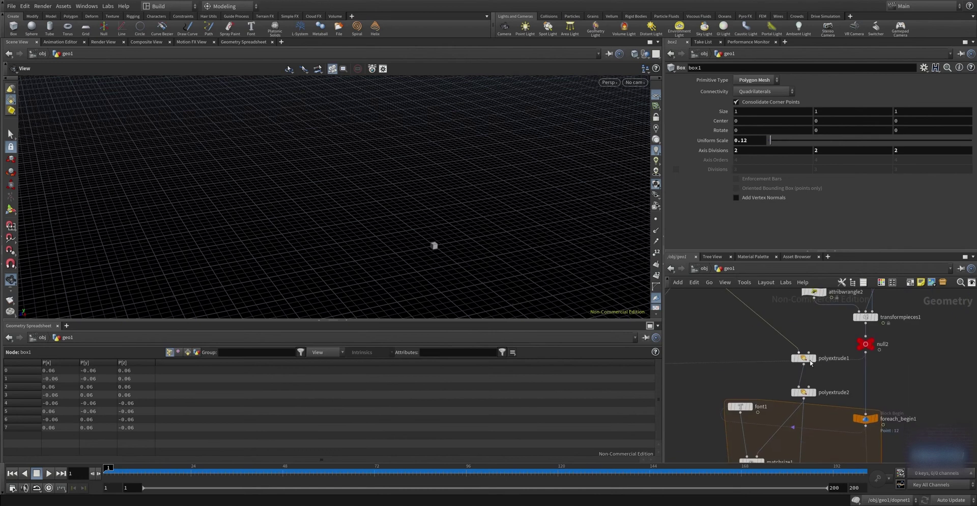
left_click(818, 355)
key("g")
mouse_move(469, 259)
left_mouse_down()
mouse_move(438, 217)
mouse_move(281, 192)
mouse_move(414, 120)
mouse_move(630, 189)
mouse_move(554, 231)
left_mouse_up()
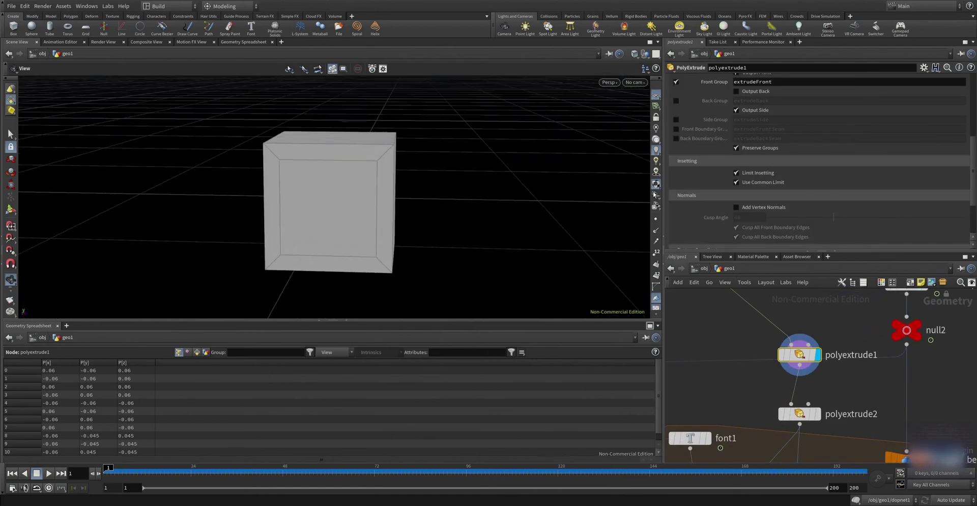
left_click(800, 413)
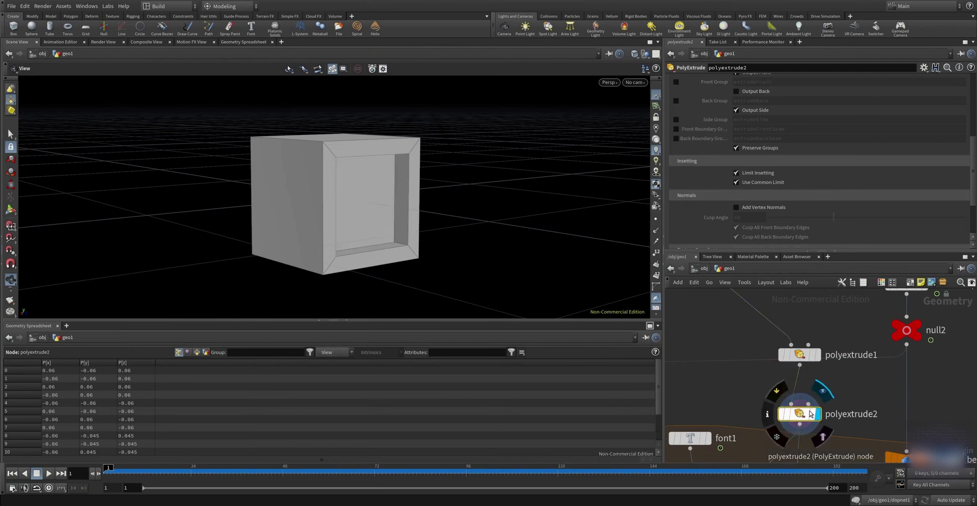
left_click(817, 413)
Step: Show the "12" text fitted inside the box, then font1's full-size text framed alone
middle_click_drag(839, 449, 839, 342)
left_click(740, 391)
left_click_drag(366, 198, 288, 179)
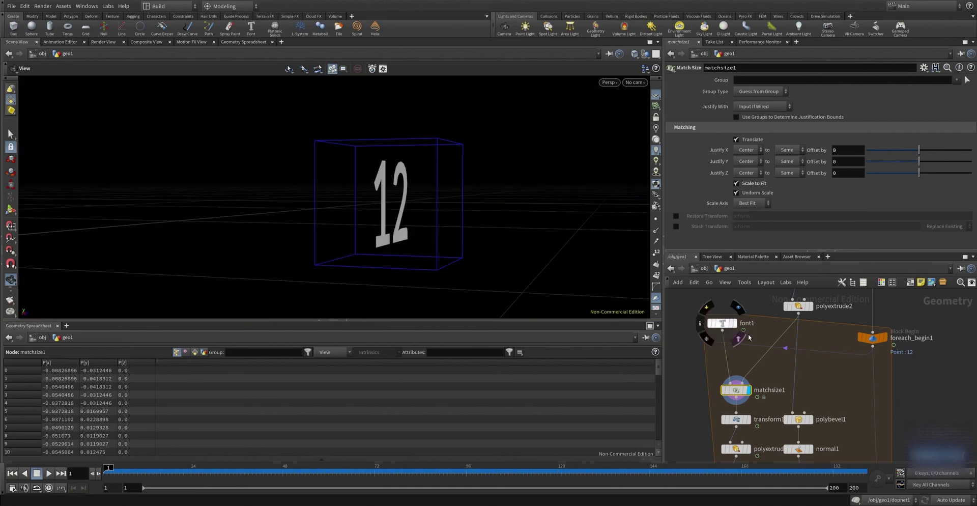
left_click(720, 325)
key("r")
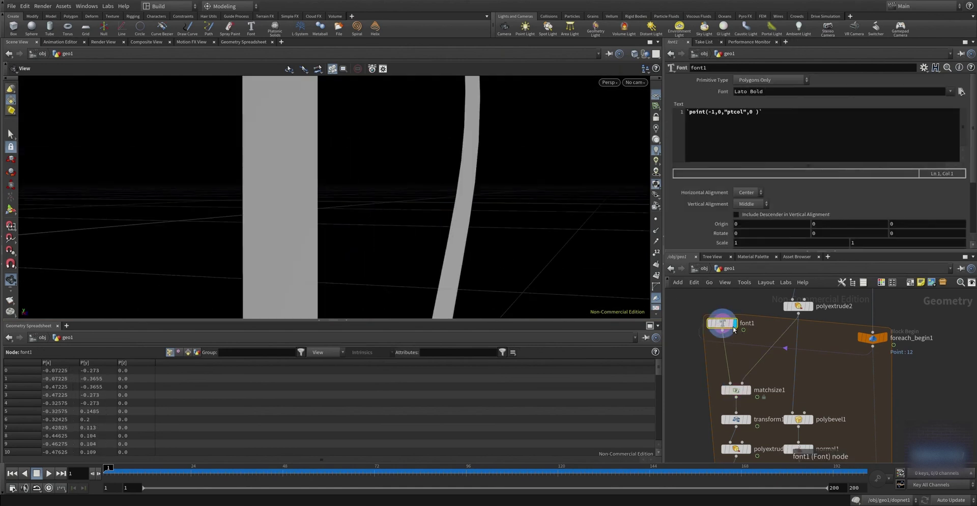
key("h")
Step: Review font1's point(-1,0,"ptcol",0) Text expression and its foreach_begin1 Spare Input 0
left_click_drag(774, 119, 684, 120)
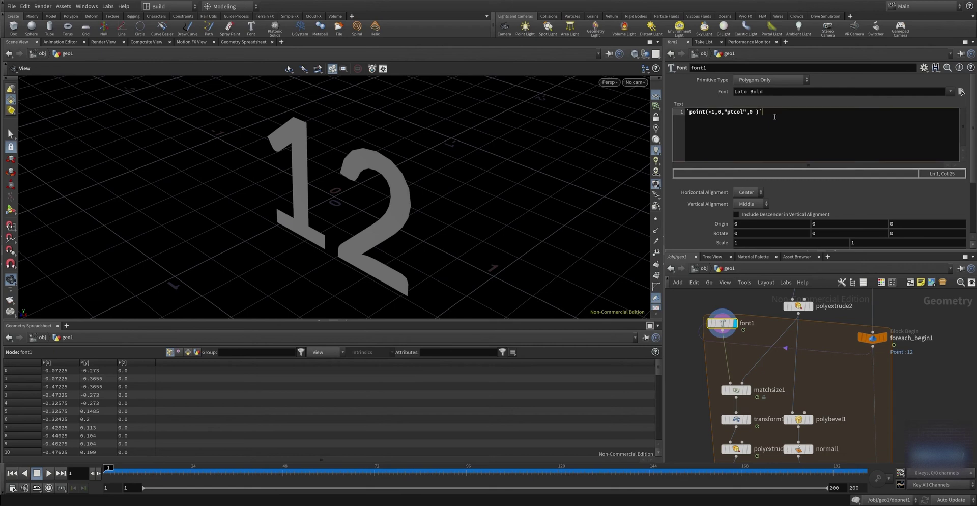
scroll(710, 192, "down", 2)
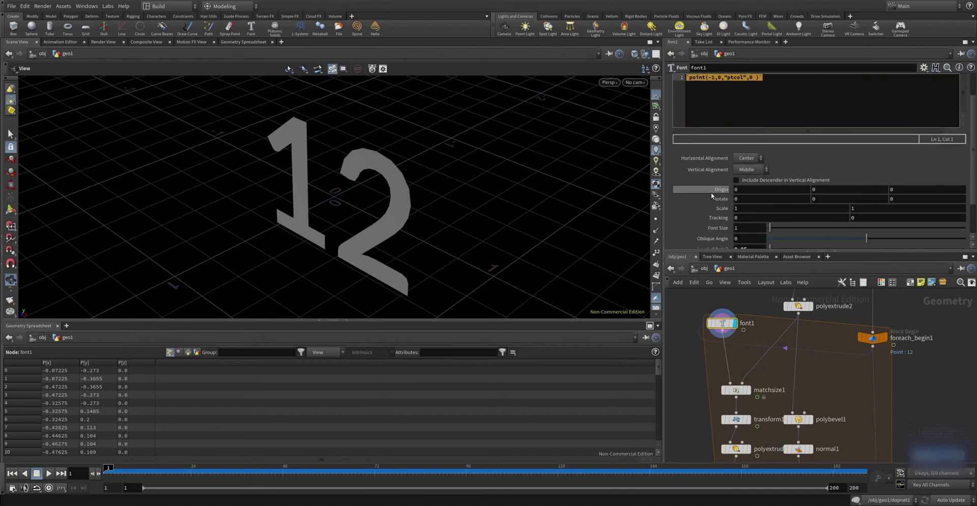
scroll(710, 192, "down", 2)
left_click_drag(789, 243, 742, 249)
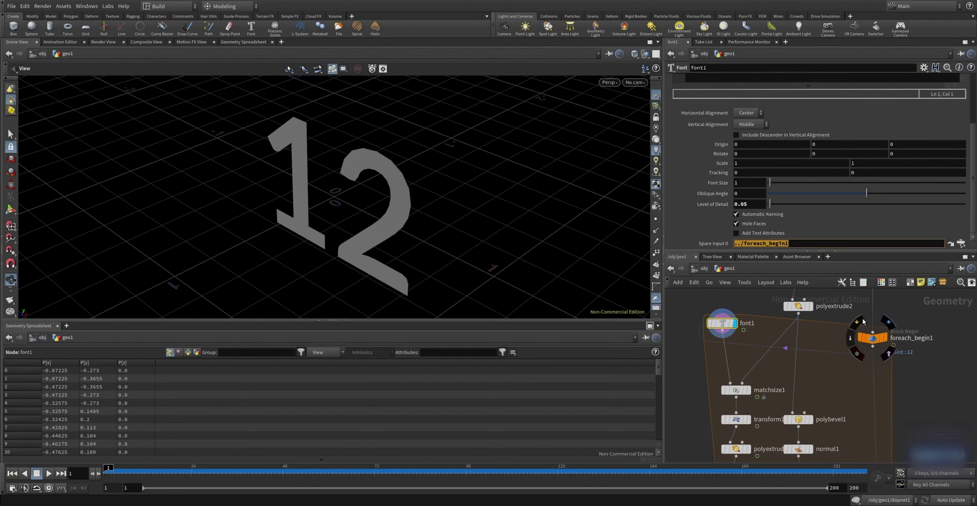
scroll(856, 204, "up", 1)
scroll(857, 203, "up", 2)
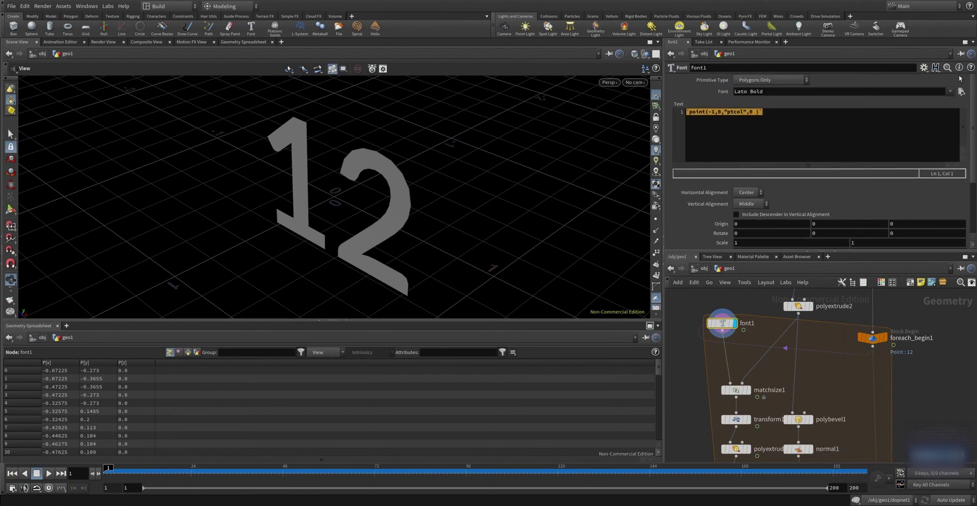
scroll(943, 193, "down", 1)
scroll(943, 193, "down", 2)
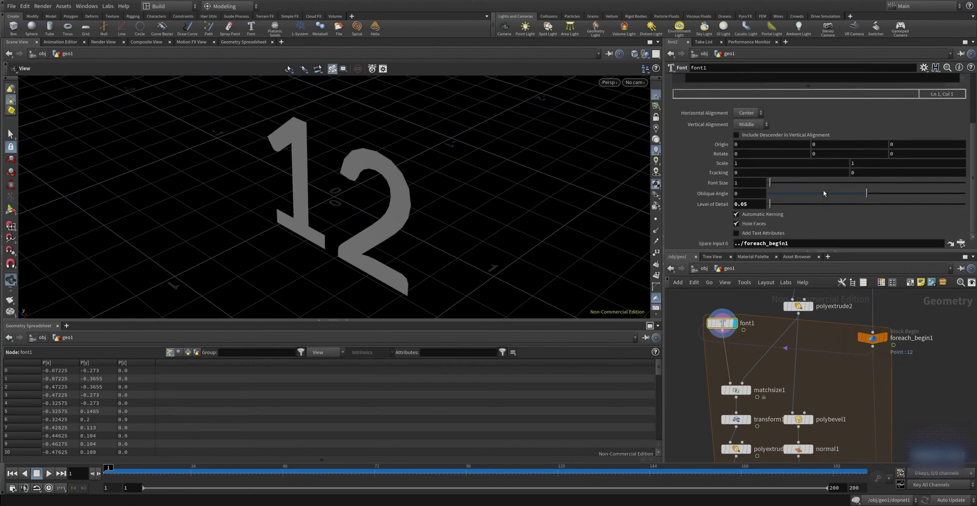
scroll(865, 153, "up", 2)
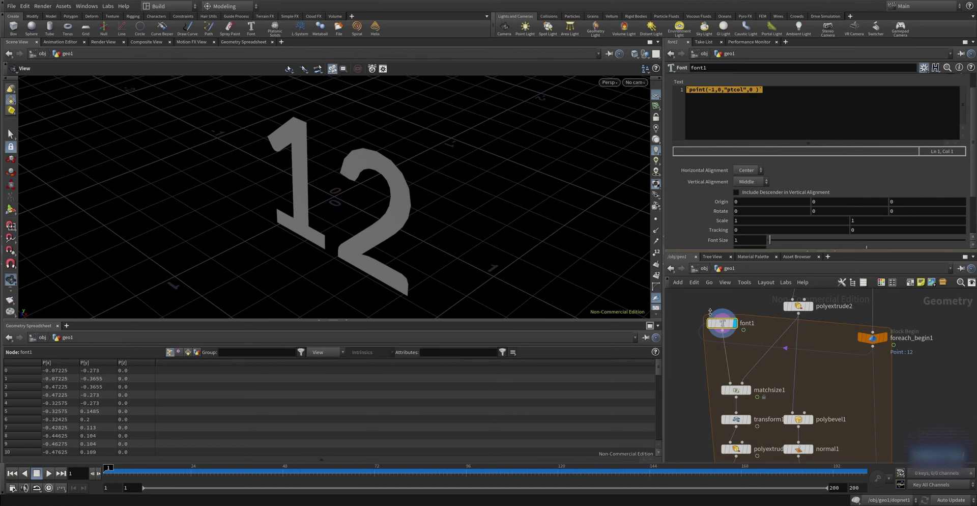
middle_click_drag(760, 404, 765, 352)
Step: Display the matchsize1 and transform1 results in the viewport
left_click(740, 336)
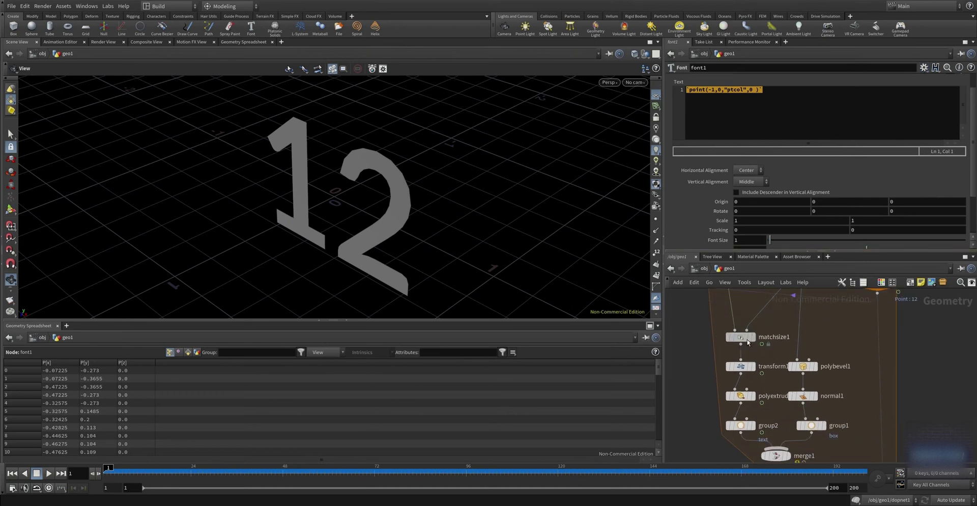
left_click(741, 366)
left_click(752, 366)
mouse_move(292, 193)
left_mouse_down()
mouse_move(394, 207)
mouse_move(296, 196)
left_mouse_up()
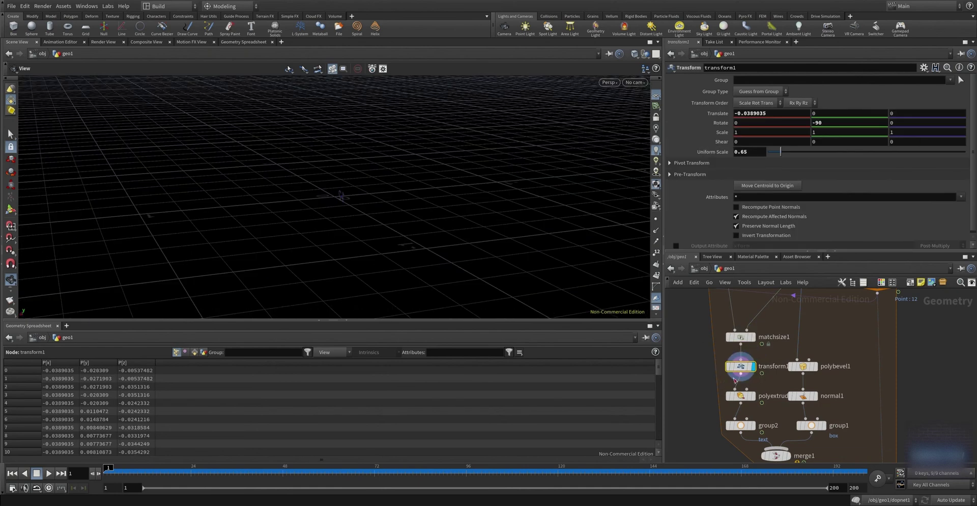
scroll(749, 407, "up", 3)
Step: Display the polyextrude3 result and frame and orbit around the extruded 12
left_click(742, 400)
left_click(762, 400)
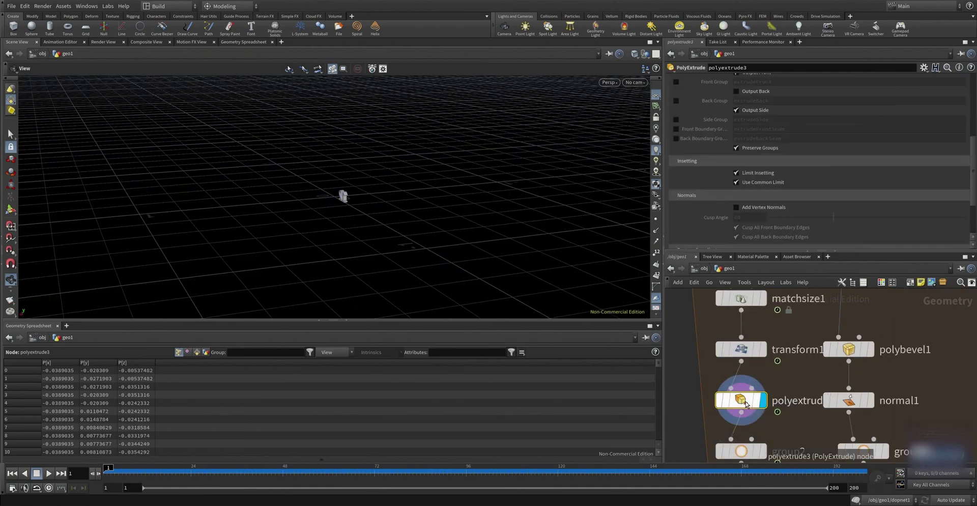
key("h")
left_click_drag(405, 210, 430, 174)
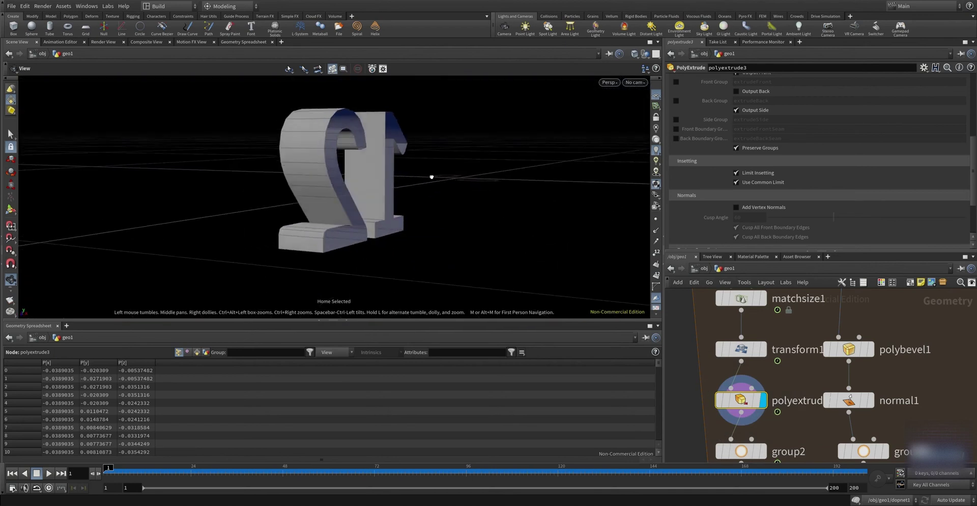
scroll(691, 216, "down", 1)
scroll(699, 212, "up", 5)
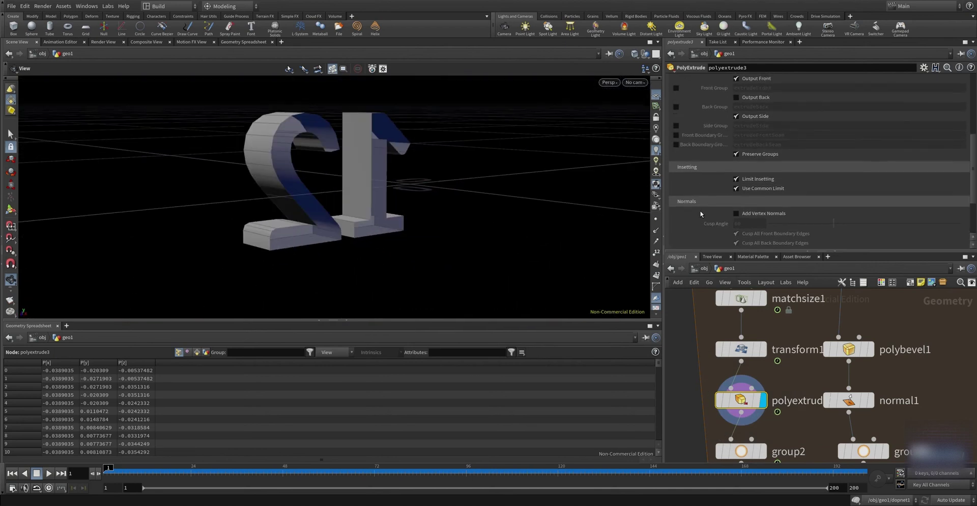
scroll(704, 212, "up", 1)
scroll(703, 212, "up", 2)
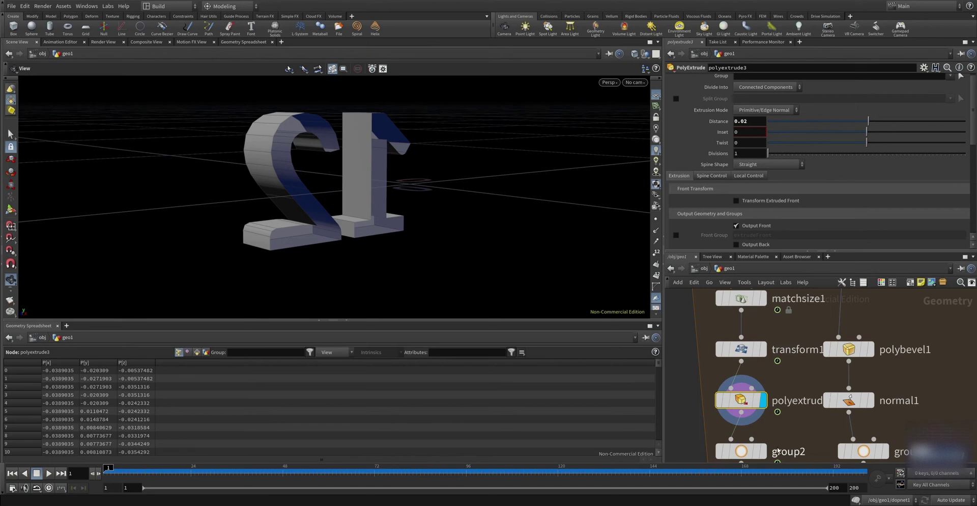
Step: Inspect the text group on the number and the polybevel1 bevelled cube
middle_click_drag(784, 408, 773, 351)
left_click(729, 389)
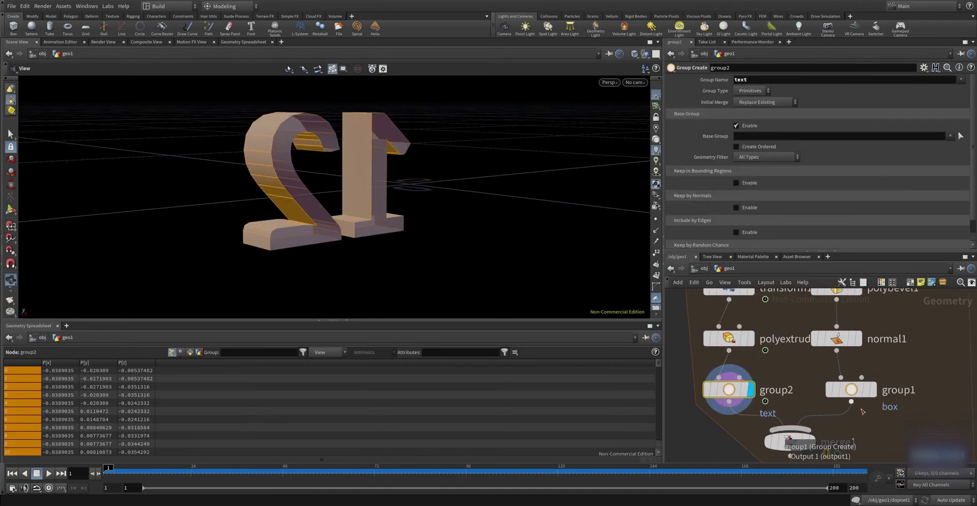
scroll(868, 376, "down", 3)
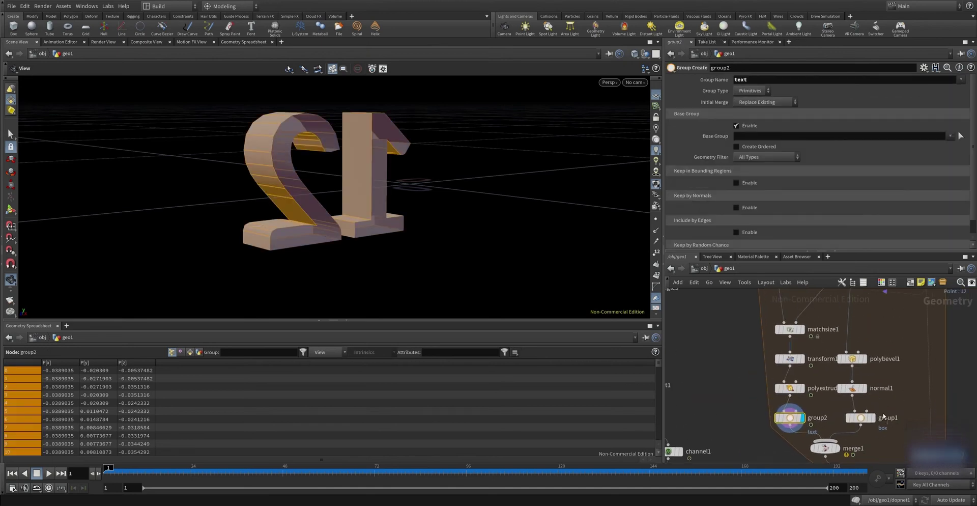
left_click_drag(851, 358, 859, 359)
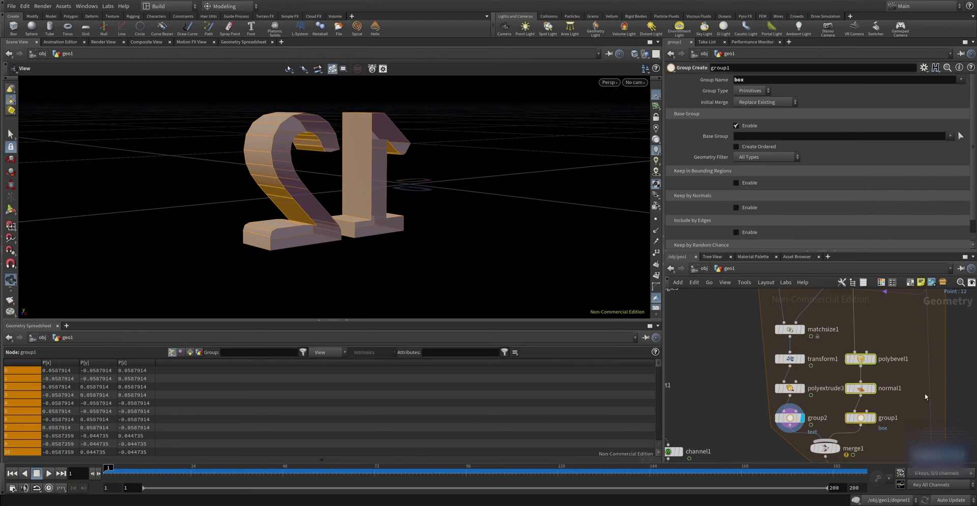
left_click(860, 359)
scroll(502, 205, "down", 5)
mouse_move(501, 205)
left_mouse_down()
mouse_move(231, 137)
mouse_move(153, 132)
left_mouse_up()
scroll(152, 133, "up", 3)
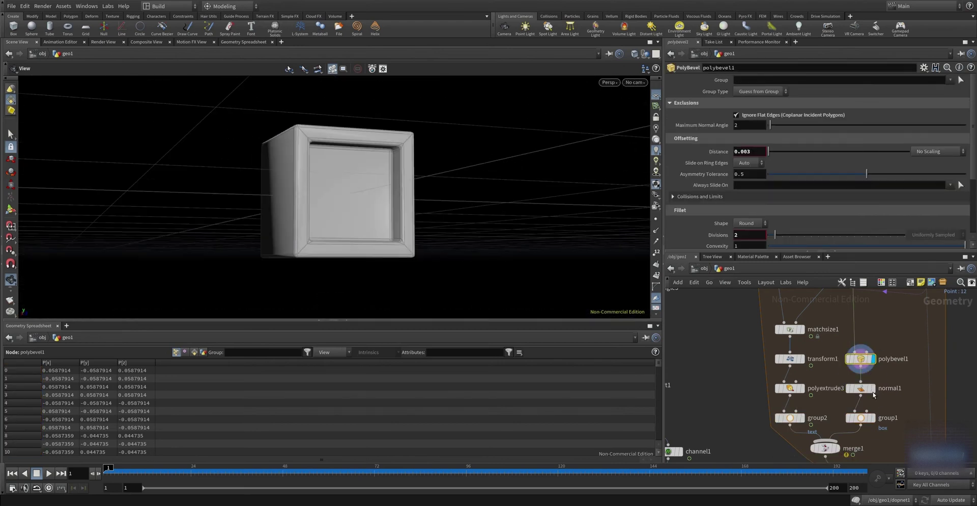
Step: Show normal1, the box group, and merge1's cube combined with the 12 numeral
left_click(863, 390)
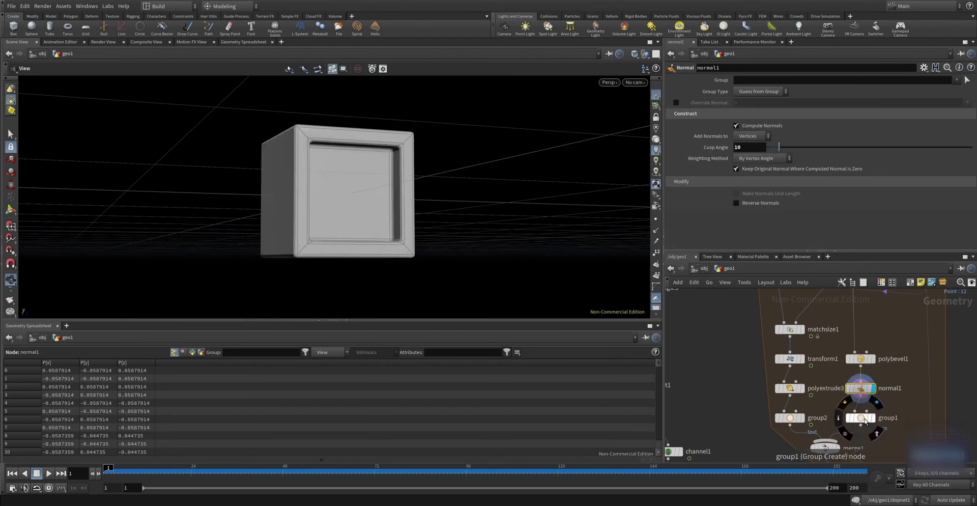
left_click(860, 417)
middle_click_drag(829, 454, 769, 395)
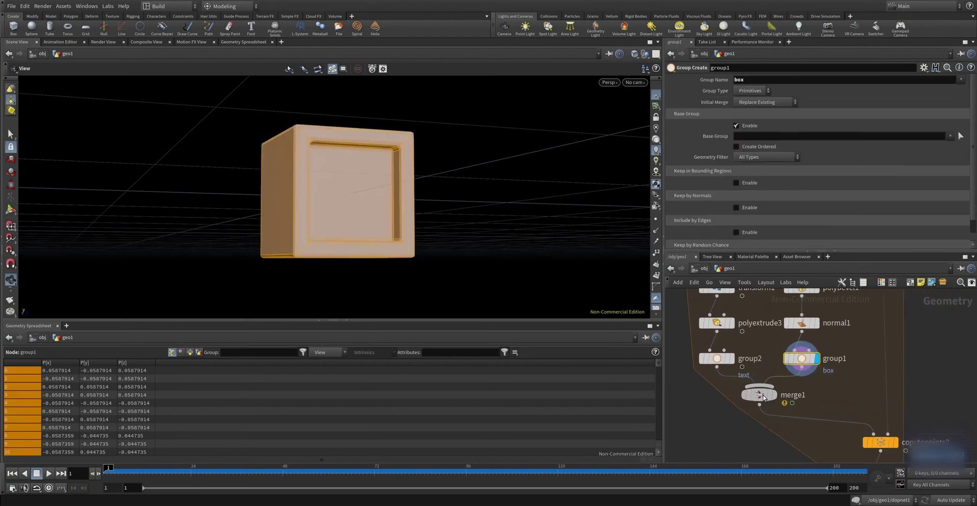
left_click(763, 398)
left_click_drag(591, 310, 431, 242, "alt")
middle_click_drag(939, 459, 883, 395)
Step: Display the cubes copied along the curve and zoom in on the crossing chains
left_click(819, 377)
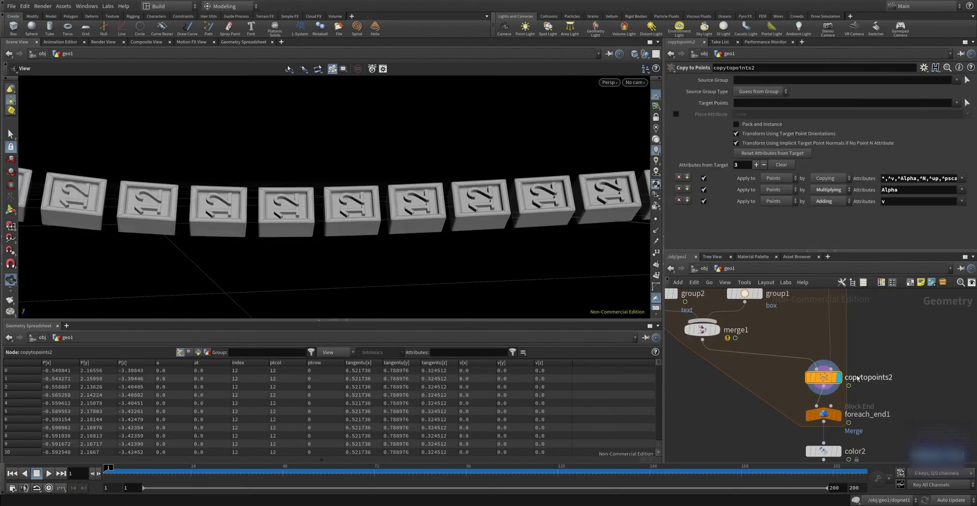
key("g")
left_click_drag(450, 190, 484, 207, "alt")
scroll(484, 207, "up", 5)
scroll(495, 159, "up", 4)
scroll(527, 162, "up", 4)
left_click_drag(527, 161, 488, 173, "alt")
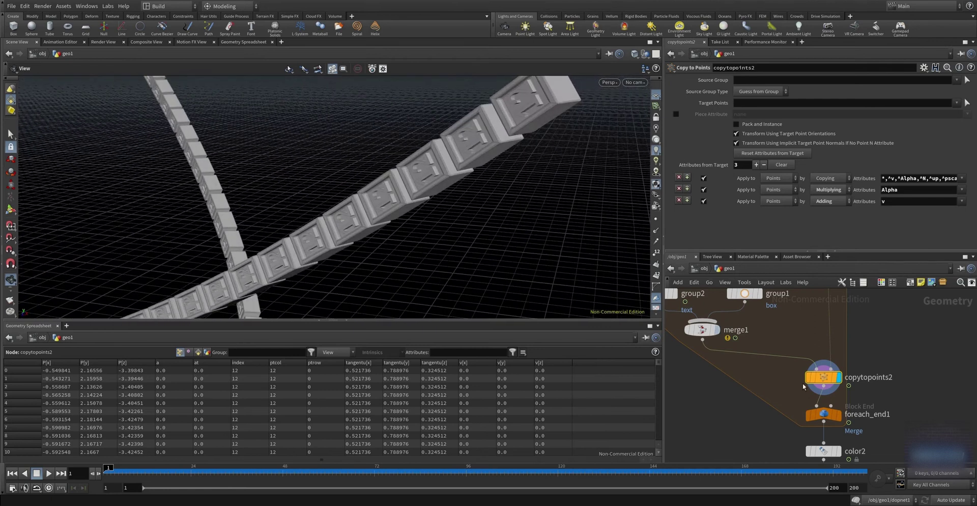
Step: Display foreach_end1's finished tube of boxes
middle_click_drag(847, 435, 844, 373)
left_click(819, 352)
left_click(834, 352)
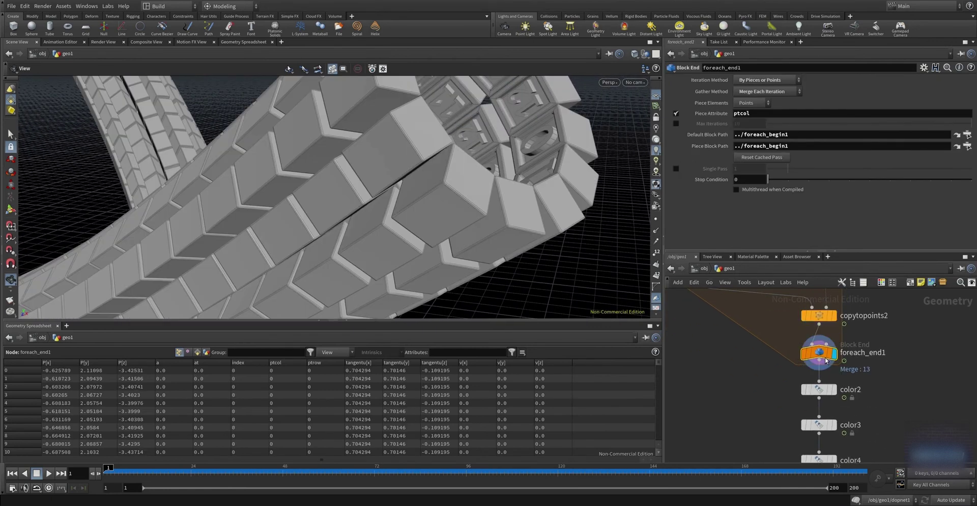
mouse_move(457, 193)
left_mouse_down("alt")
mouse_move(393, 180)
mouse_move(444, 125)
left_mouse_up("alt")
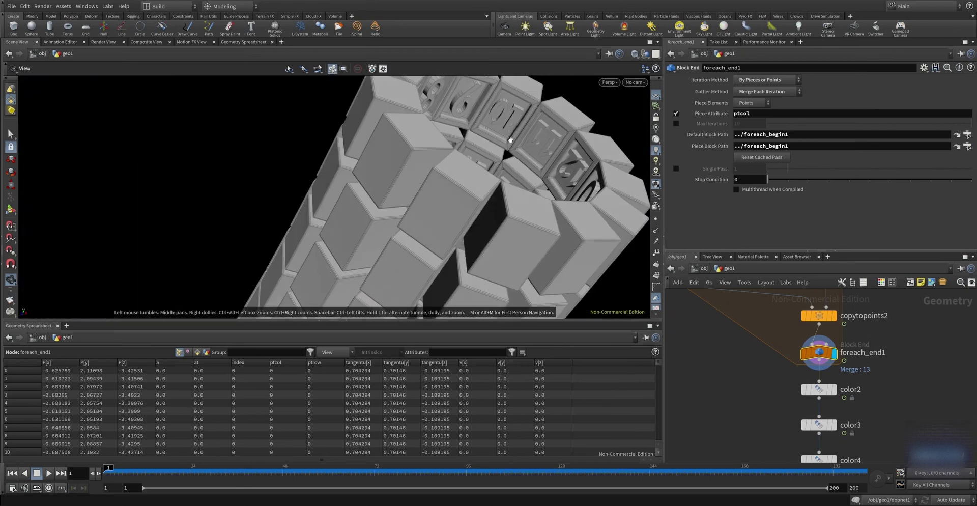
Step: Step through color2, color3 and color4 to show random box colours and cyan numbers
middle_click_drag(865, 387, 852, 348)
left_click(804, 338)
left_click(820, 338)
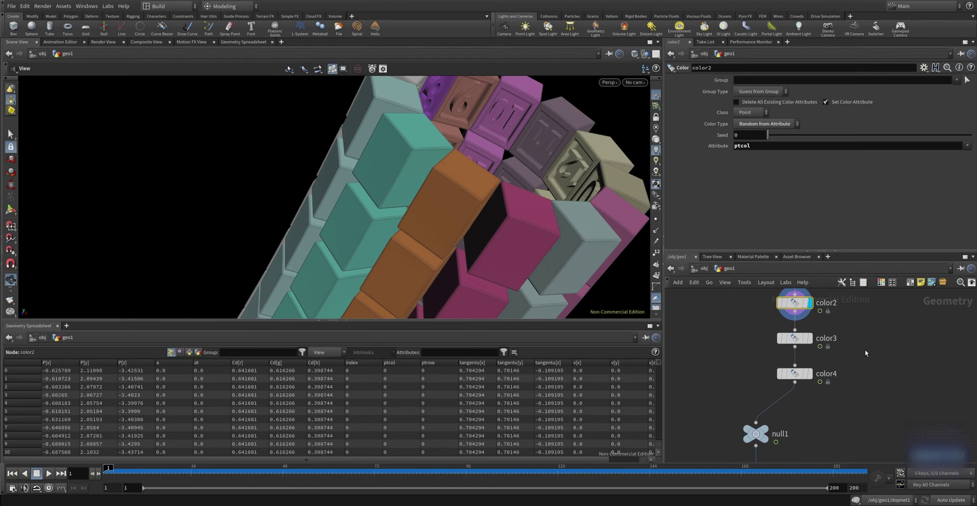
left_click(808, 340)
left_click(794, 374)
left_click(809, 374)
Step: Select null1, then timeshift1 to view its parameters
middle_click_drag(843, 410, 839, 361)
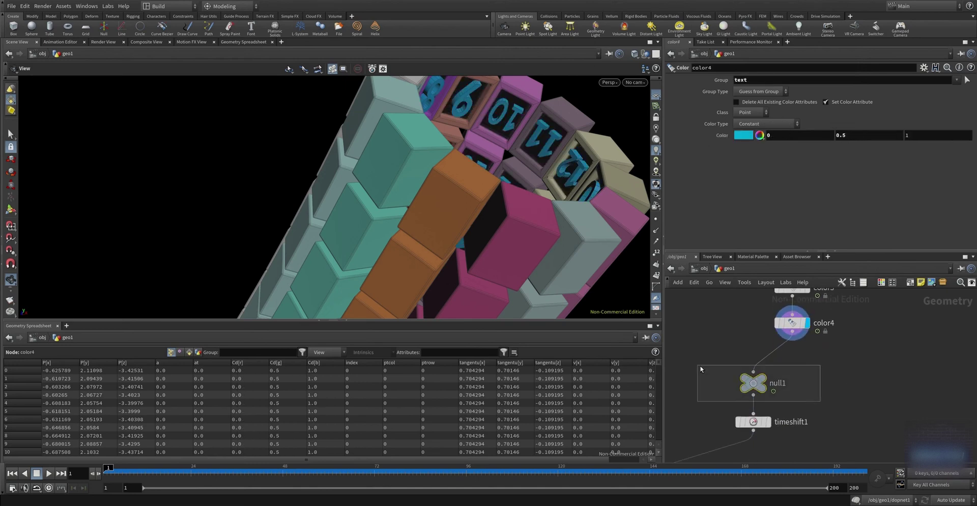
left_click_drag(700, 368, 702, 369)
middle_click_drag(842, 416, 857, 375)
left_click(763, 377)
Step: Inspect pointdeform1 and normal2, then view CACHE_animate's settings and the whole tube
scroll(778, 421, "down", 2)
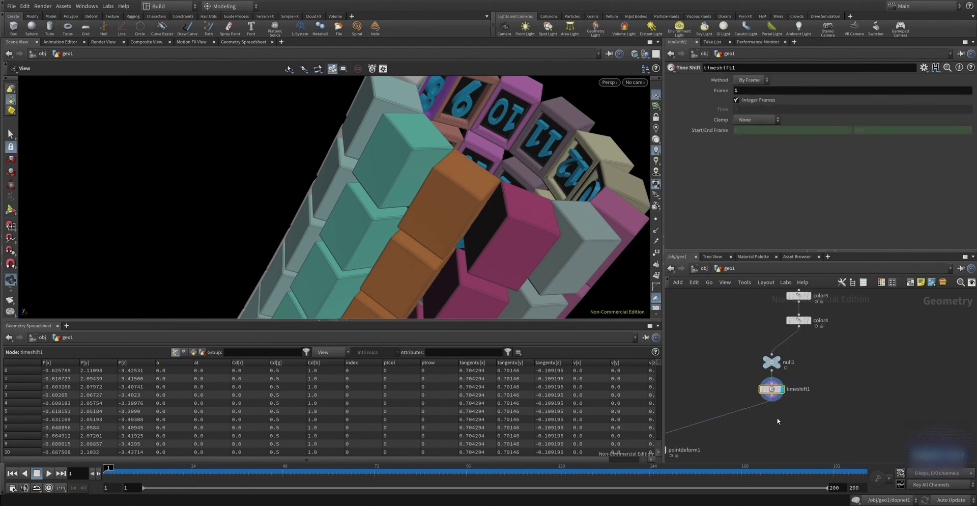
scroll(777, 421, "down", 2)
middle_click_drag(777, 421, 836, 345)
left_click(749, 367)
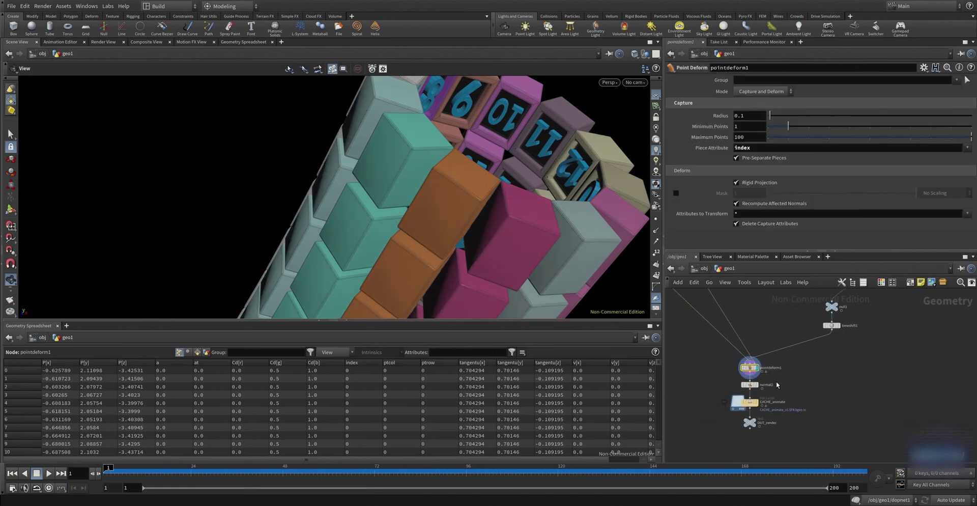
mouse_move(529, 212)
left_mouse_down()
mouse_move(487, 239)
mouse_move(563, 237)
left_mouse_up()
scroll(788, 377, "up", 2)
scroll(787, 377, "up", 3)
left_click(746, 350)
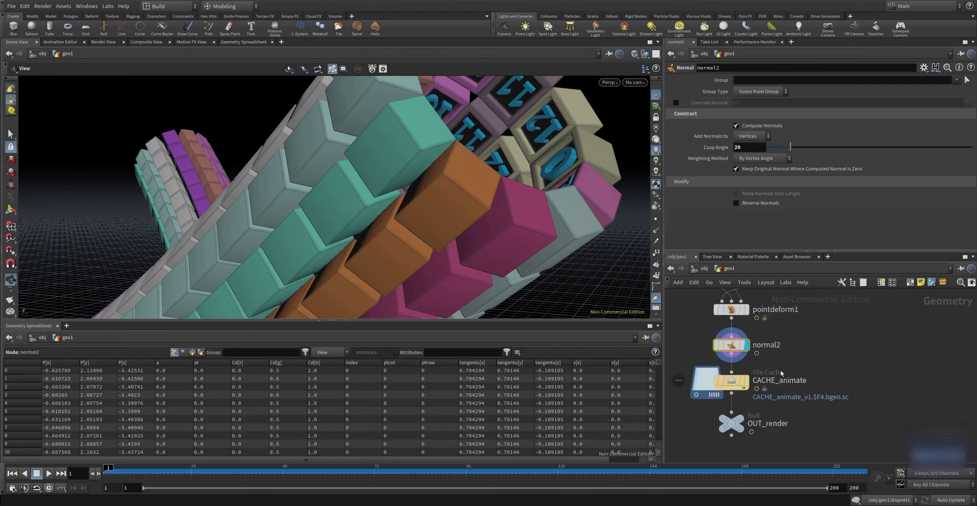
left_click(735, 383)
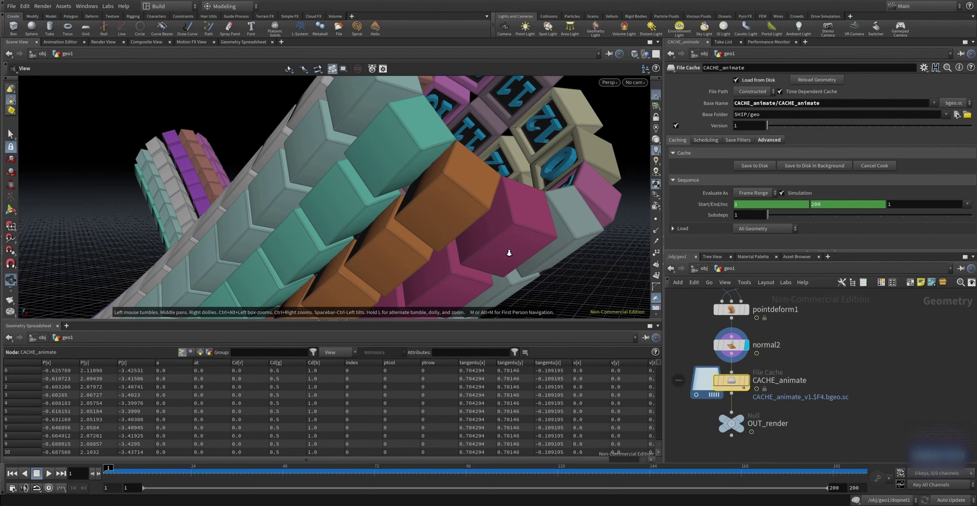
left_click_drag(508, 252, 261, 224)
scroll(261, 225, "down", 5)
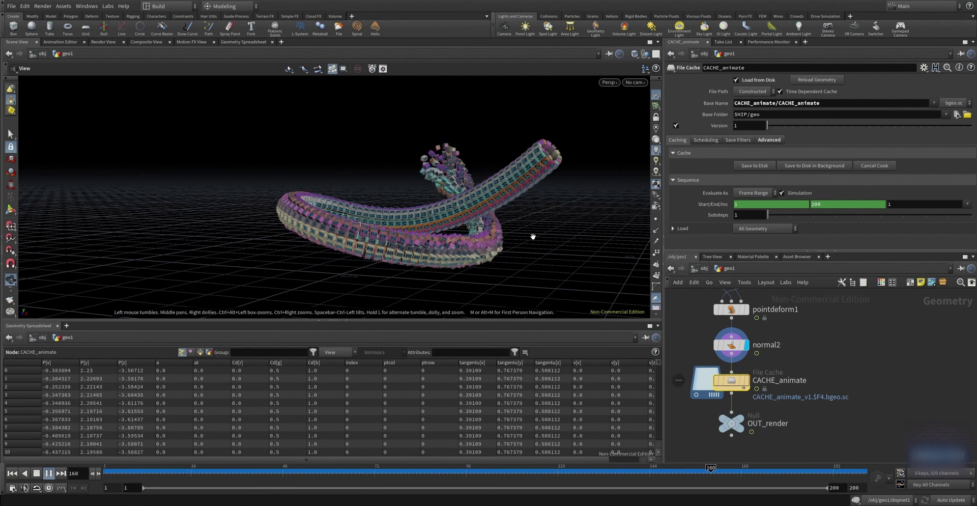
Step: Stop playback, look down on the tube, and scrub the animation to frame 185
left_click(109, 468)
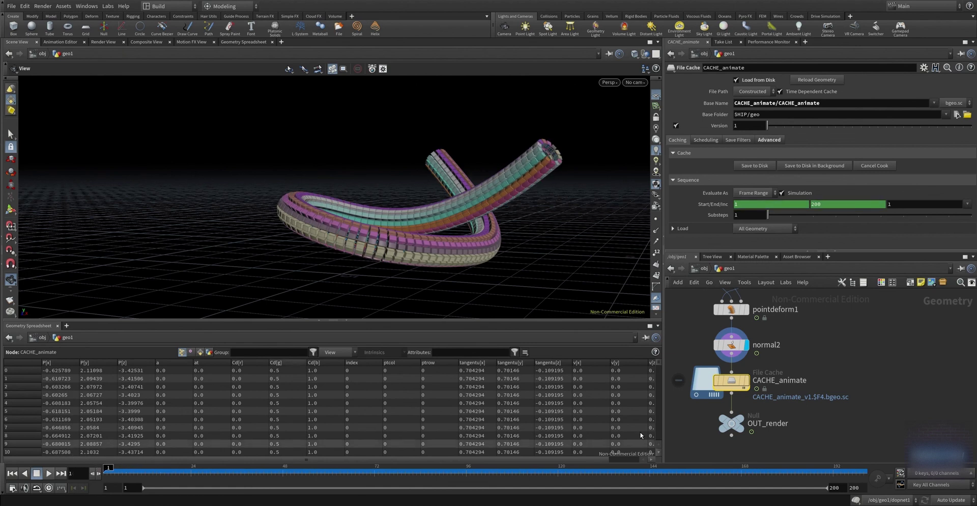
left_click_drag(417, 211, 416, 249)
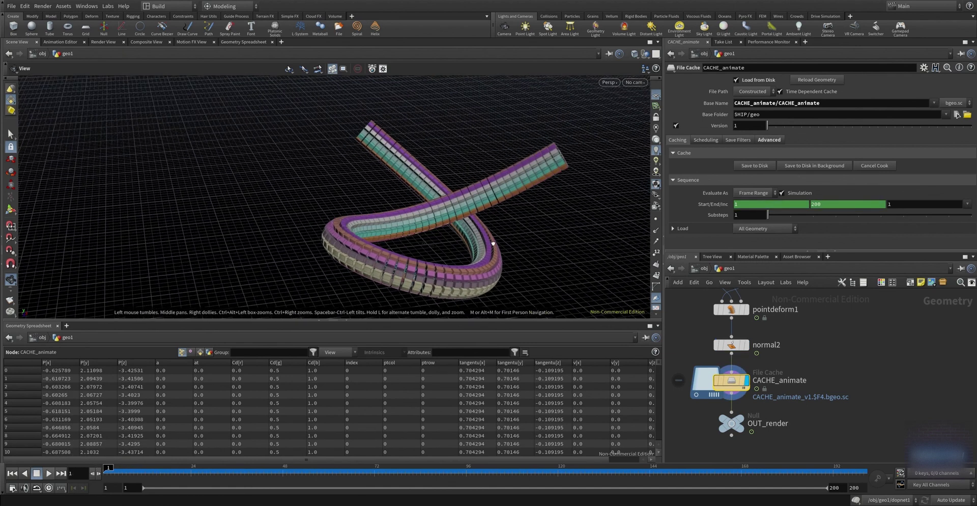
left_click_drag(208, 469, 785, 473)
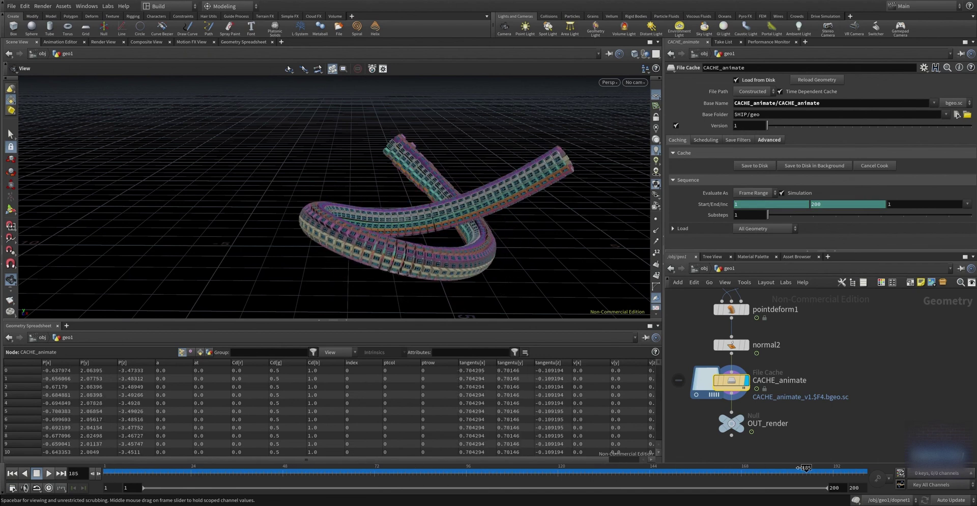
mouse_move(523, 251)
left_mouse_down()
mouse_move(410, 231)
mouse_move(397, 269)
mouse_move(675, 319)
left_mouse_up()
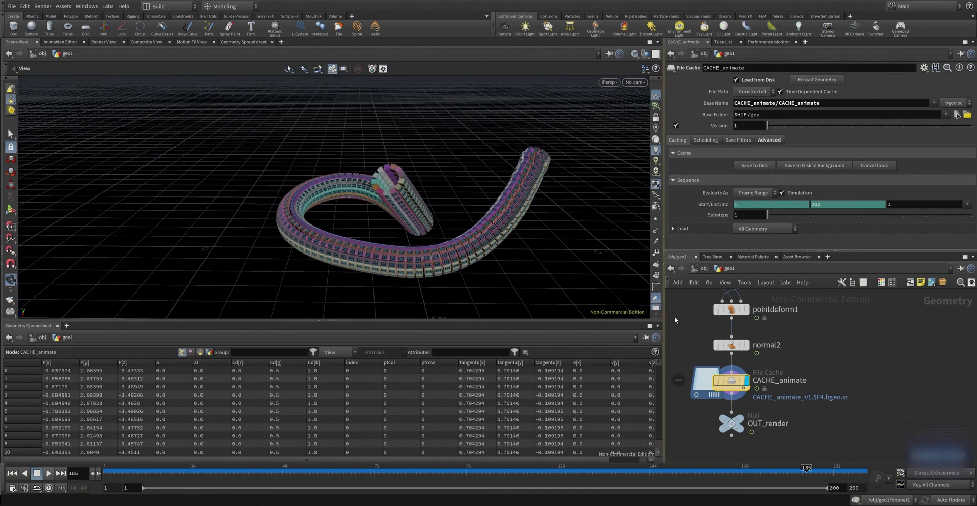
scroll(802, 429, "down", 3)
Step: Inspect OUT_render and move the animation back to frame 76
left_click(753, 386)
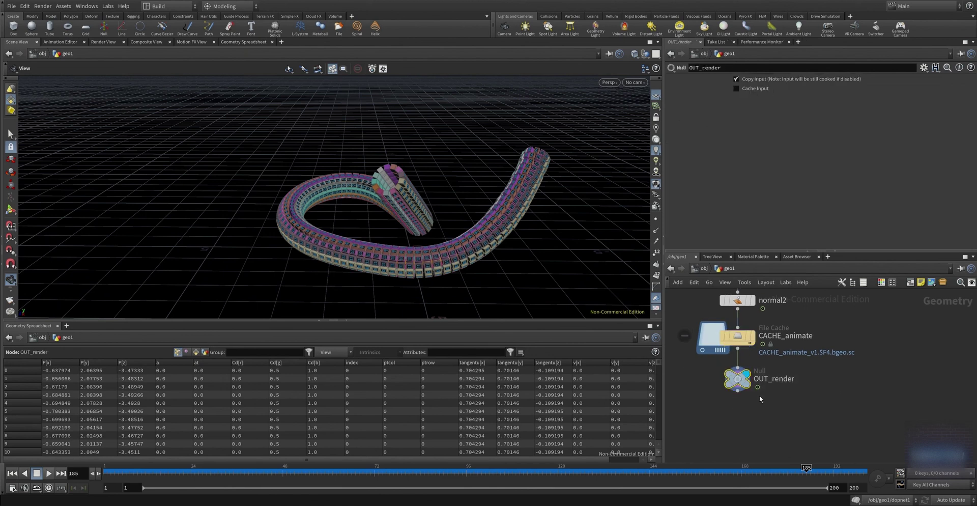
scroll(774, 398, "down", 3)
scroll(830, 367, "down", 2)
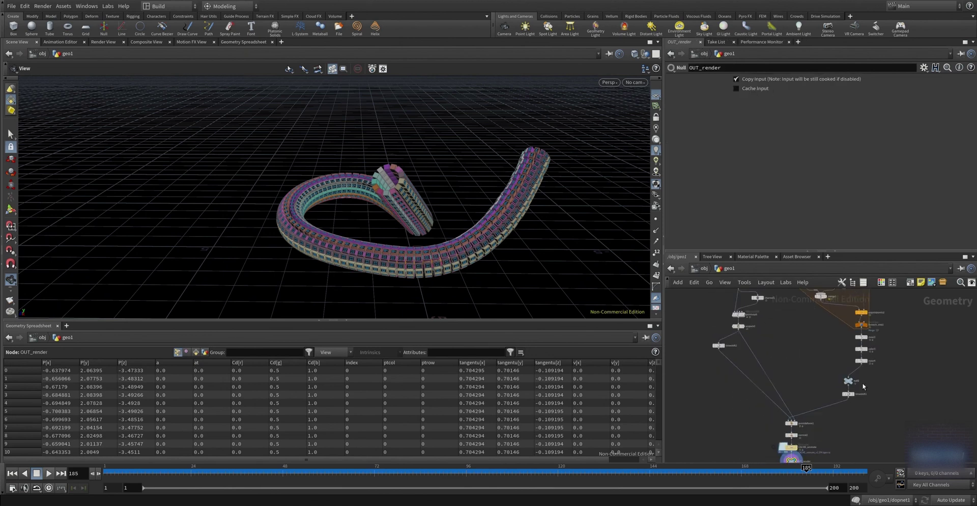
middle_click_drag(882, 335, 887, 388)
scroll(814, 383, "up", 2)
scroll(811, 382, "up", 2)
scroll(809, 383, "up", 2)
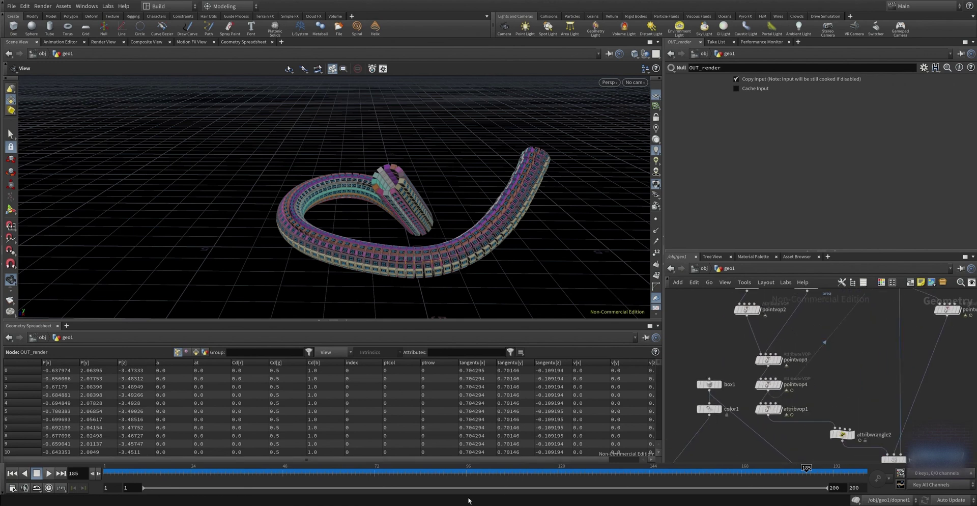
left_click_drag(413, 477, 389, 477)
scroll(822, 375, "down", 2)
scroll(822, 375, "down", 1)
scroll(753, 361, "up", 2)
Step: Display pointvop3's point cloud and view pointvop4's ramp parameters
left_click(776, 363)
left_click(787, 363)
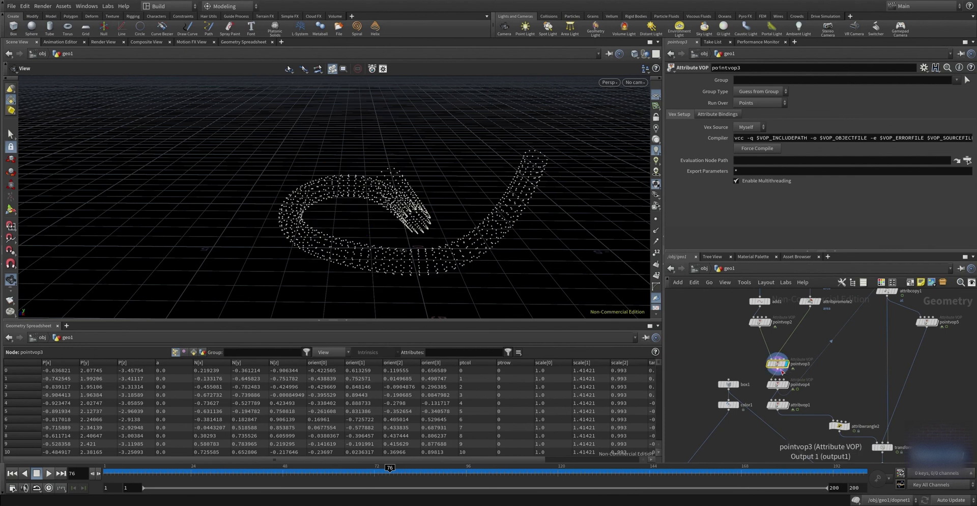
left_click_drag(471, 270, 413, 339)
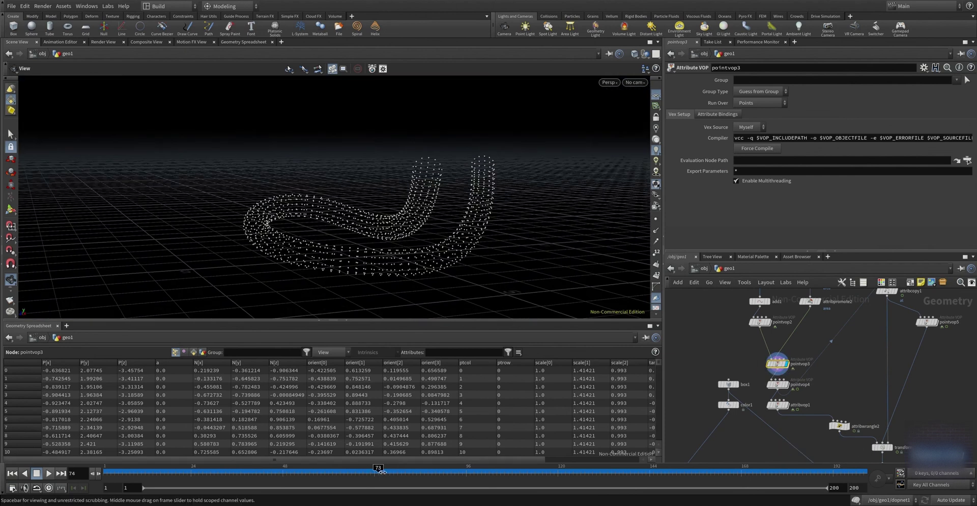
left_click(781, 387)
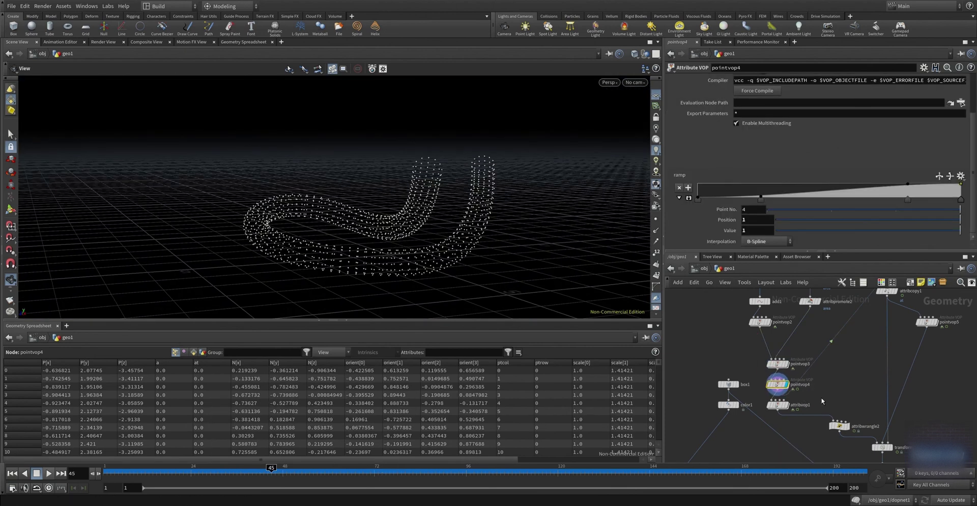
middle_click_drag(821, 399, 816, 354)
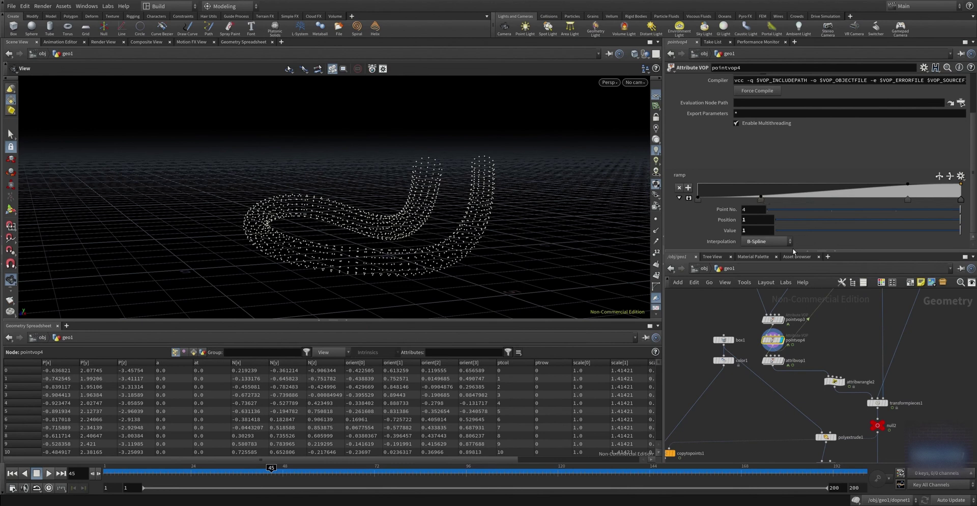
Step: Display the color4 result in the foreach block, then return to the box nodes
scroll(784, 386, "down", 3)
mouse_move(860, 458)
middle_mouse_down()
mouse_move(866, 408)
mouse_move(848, 393)
middle_mouse_up()
scroll(784, 402, "up", 4)
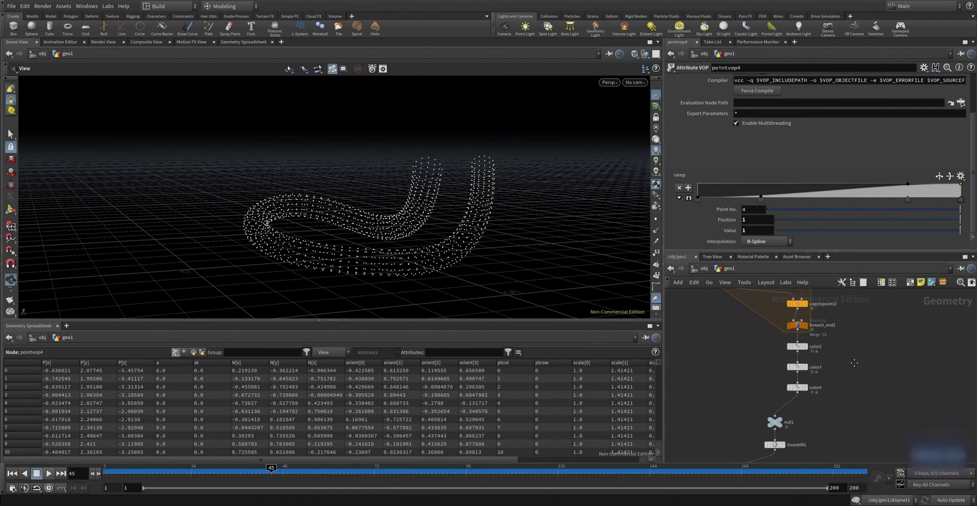
left_click(782, 379)
scroll(829, 363, "down", 4)
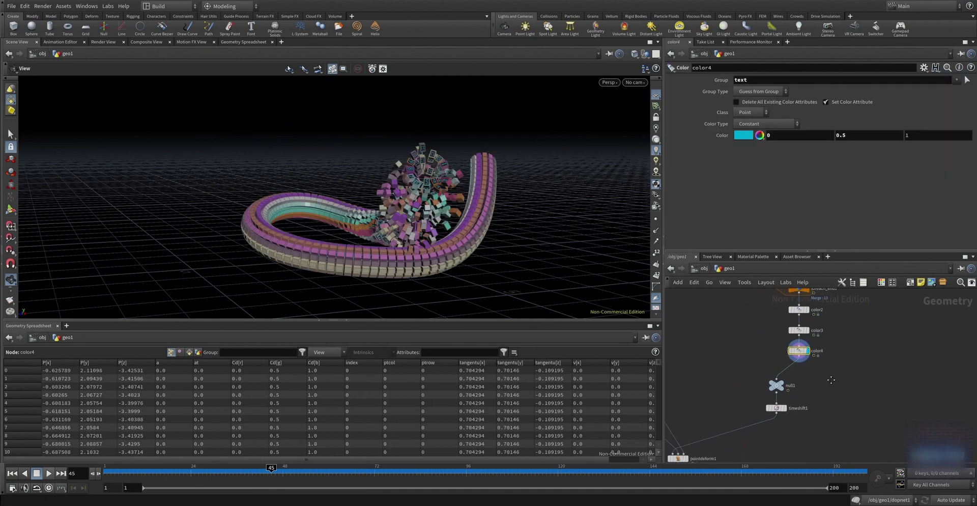
mouse_move(859, 352)
middle_mouse_down()
mouse_move(824, 404)
mouse_move(830, 353)
middle_mouse_up()
scroll(824, 404, "up", 4)
Step: Move pointvop4's ramp point 3 to position 0.797872 with value 0.982249
left_click(758, 374)
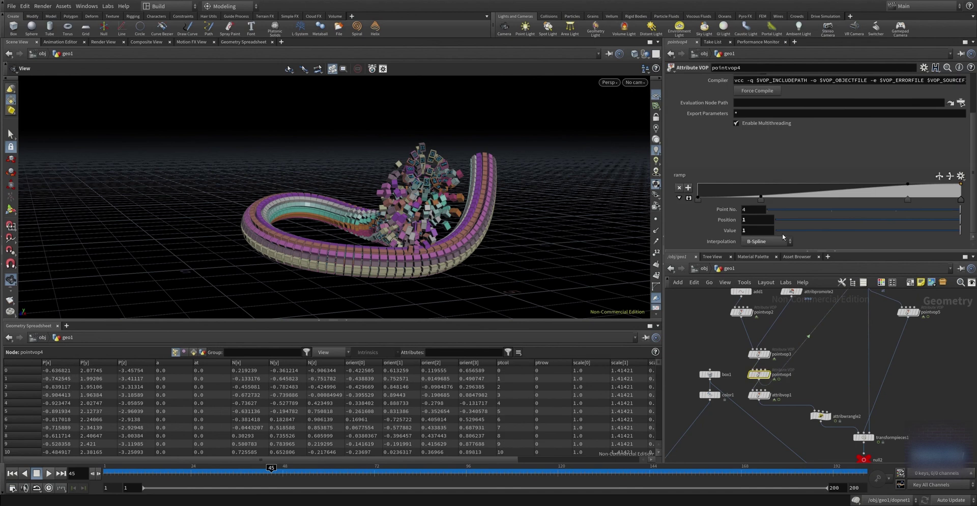
left_click_drag(910, 188, 907, 184)
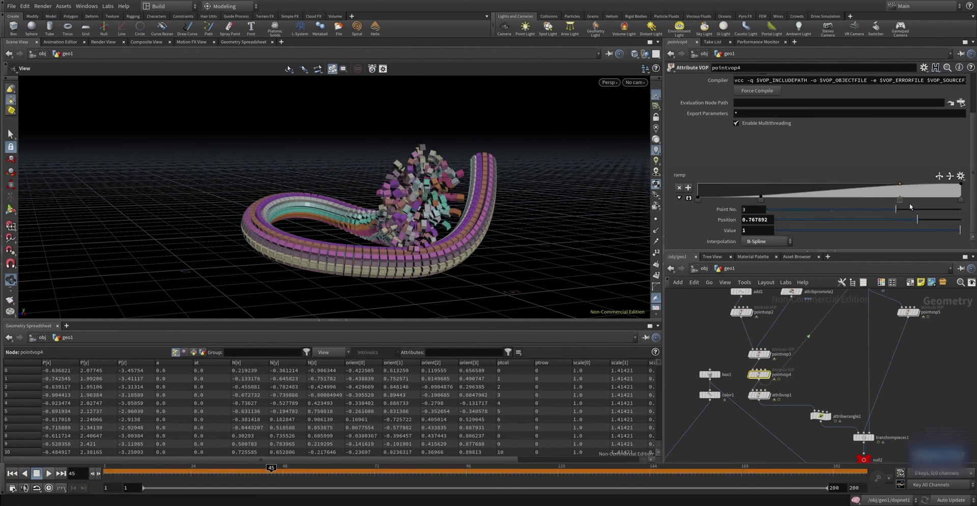
scroll(799, 381, "down", 1)
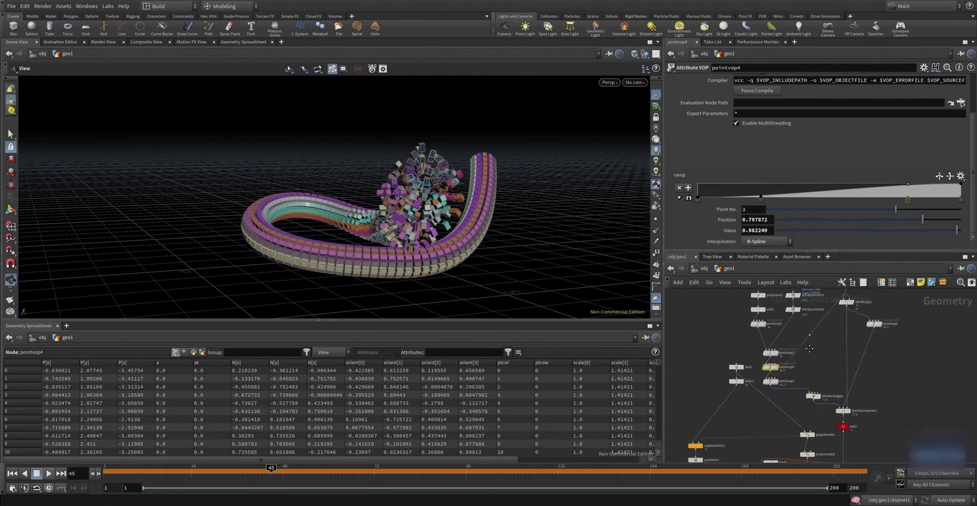
scroll(793, 372, "up", 2)
Step: Inspect the attribvop1 and pointvop5 ramps, then pan to the transformpieces1 area
left_click(780, 346)
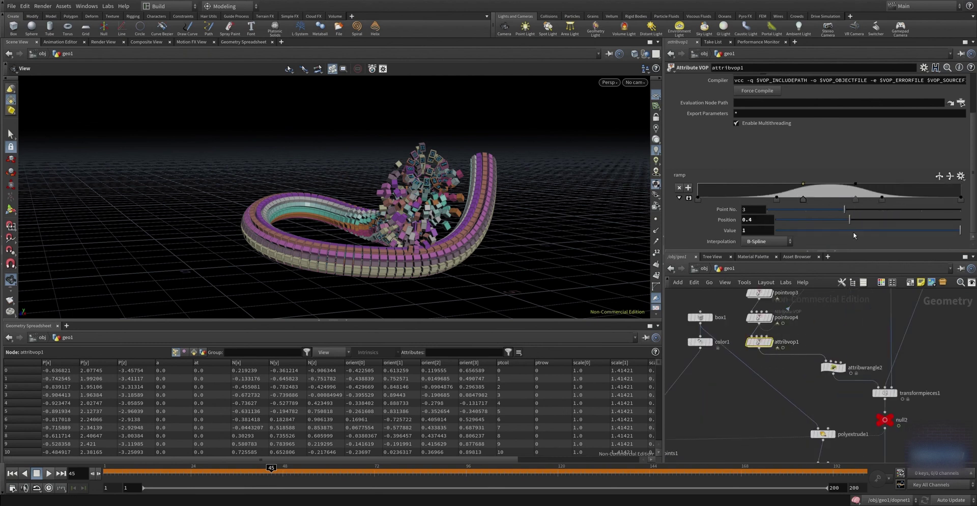
scroll(831, 380, "down", 3)
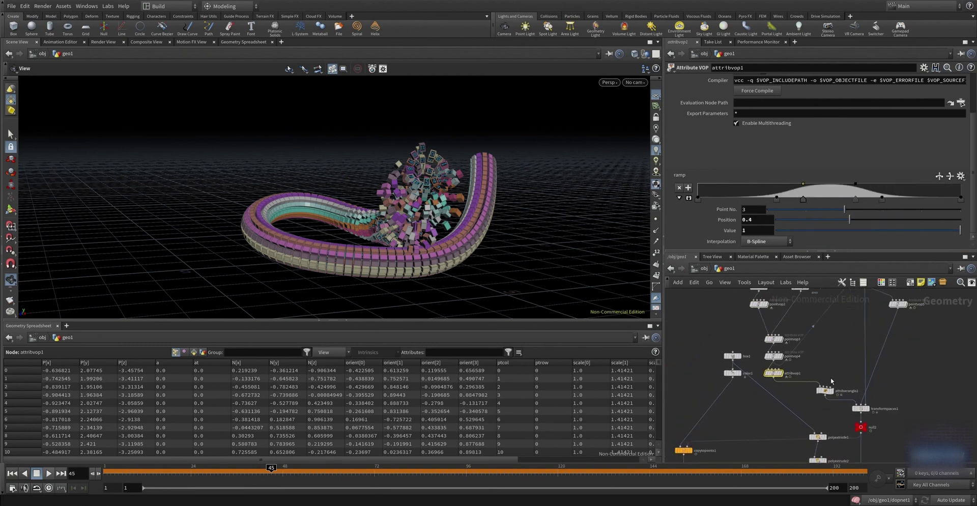
left_click(899, 303)
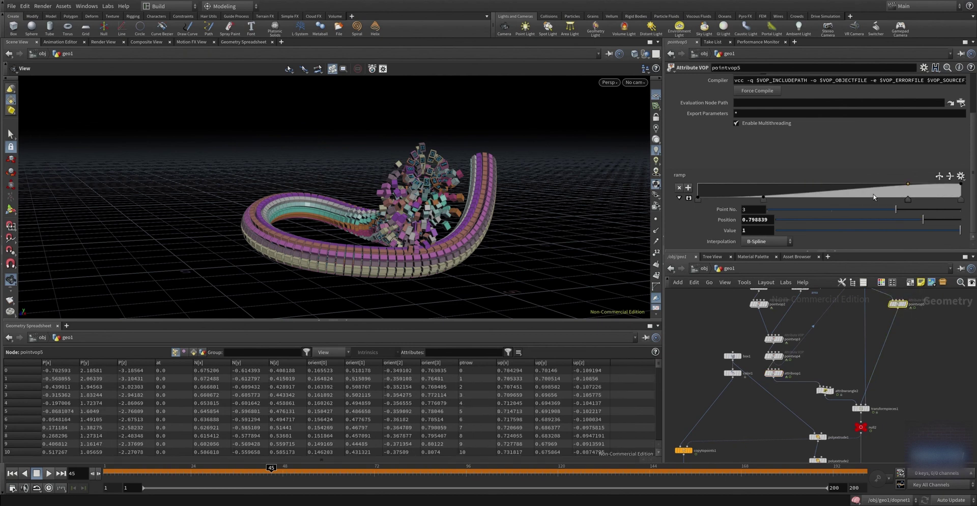
scroll(921, 353, "up", 2)
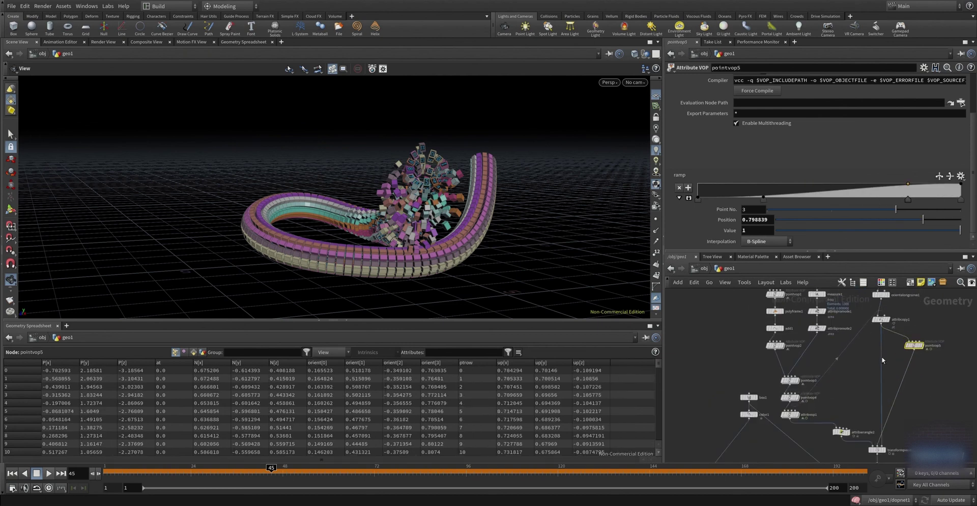
middle_click_drag(887, 369, 898, 344)
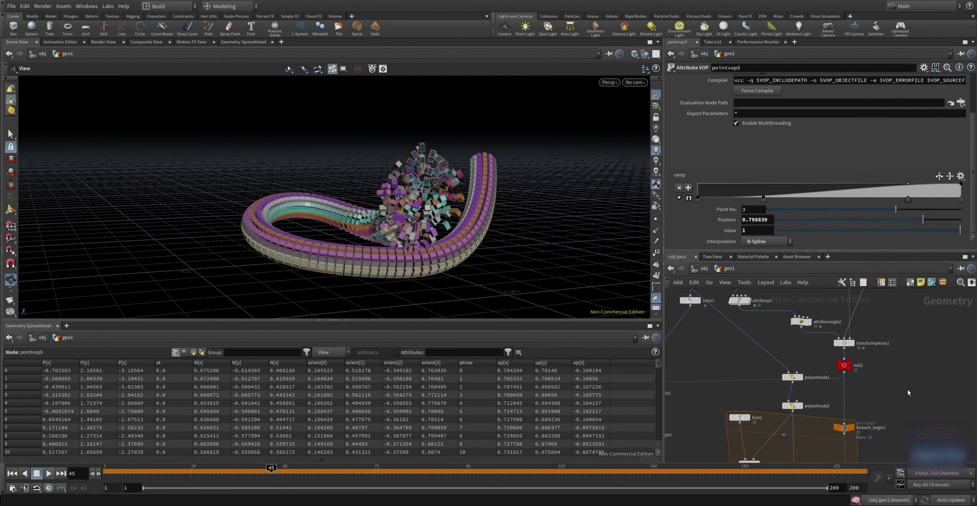
scroll(898, 343, "down", 2)
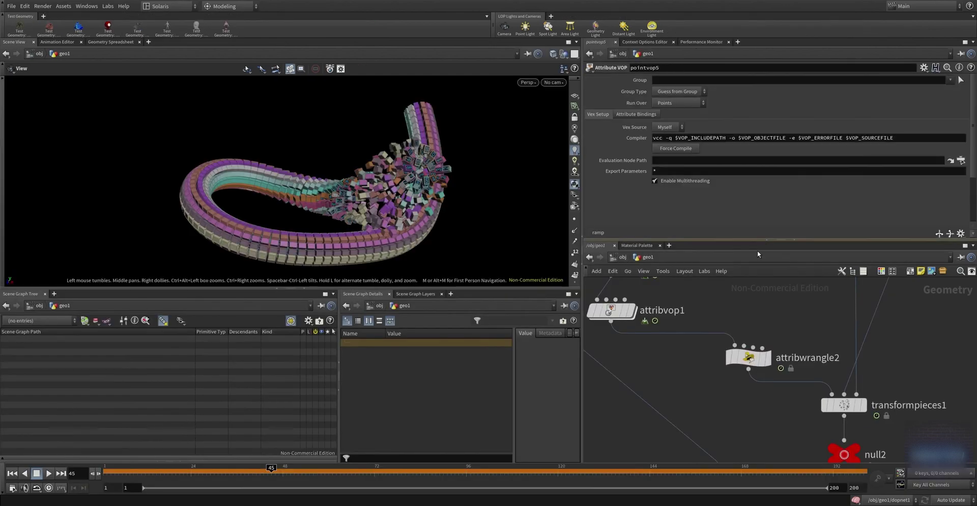
Step: Inspect sopimport1, then materiallibrary1's displayColor primvar reader and mtlxstandard_surface1
left_click(626, 258)
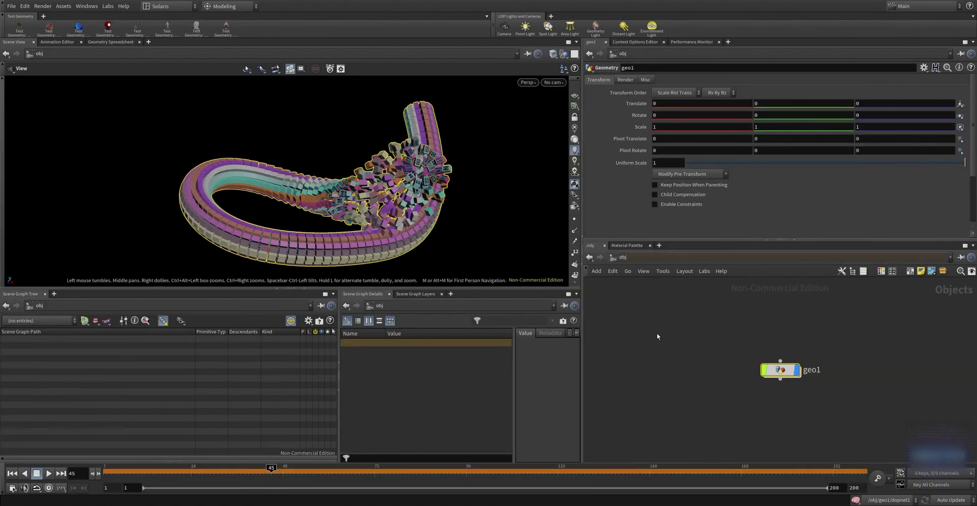
scroll(806, 327, "up", 3)
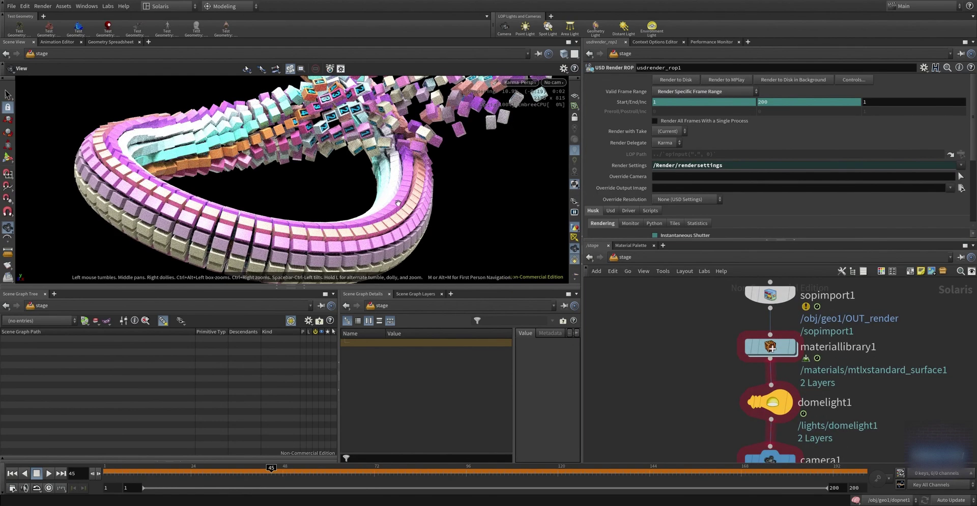
left_click(770, 294)
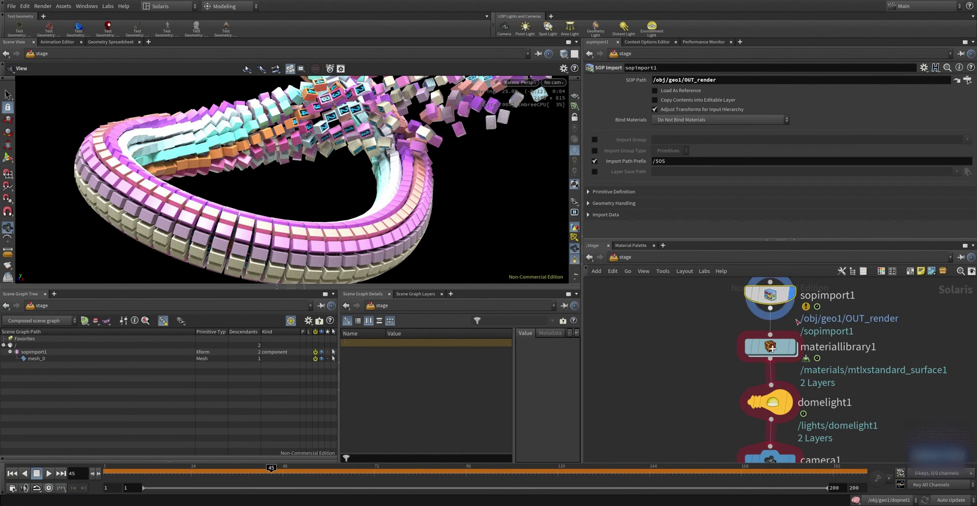
double_click(769, 347)
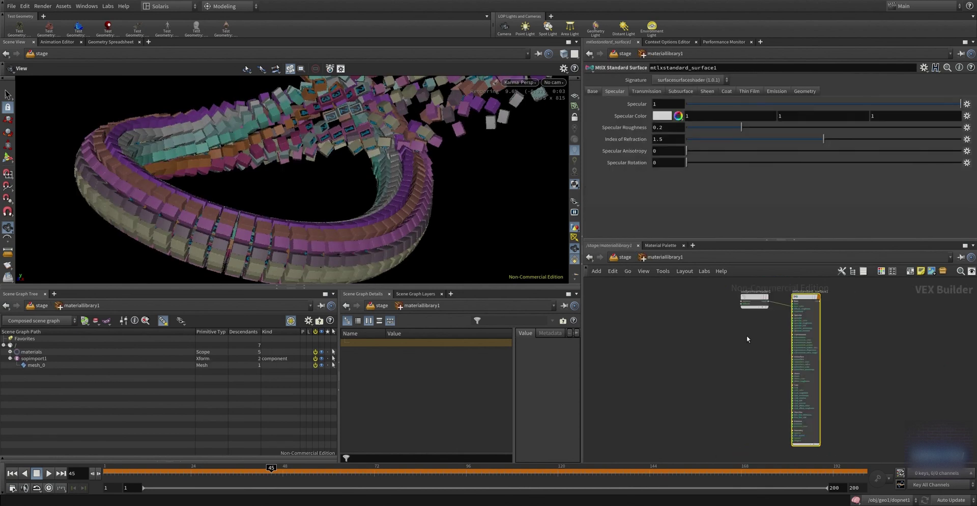
left_click(742, 355)
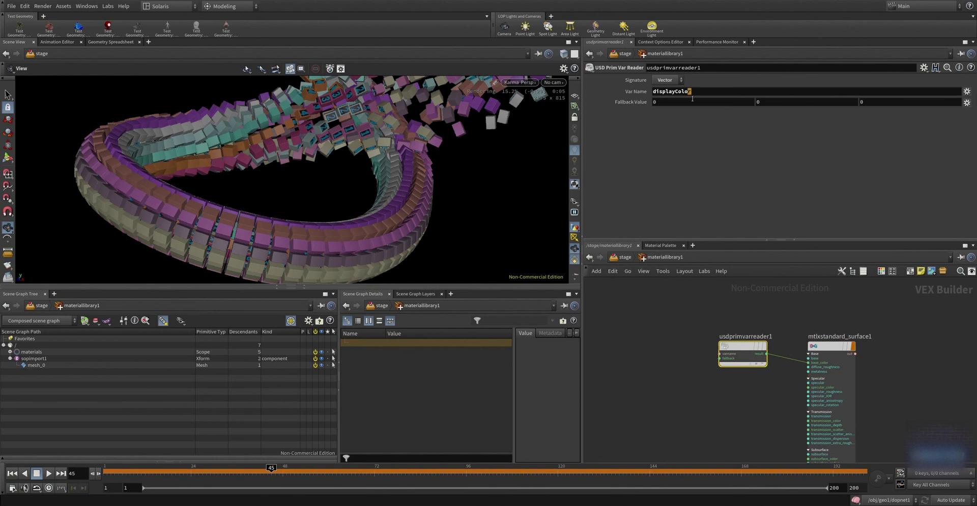
left_click(827, 383)
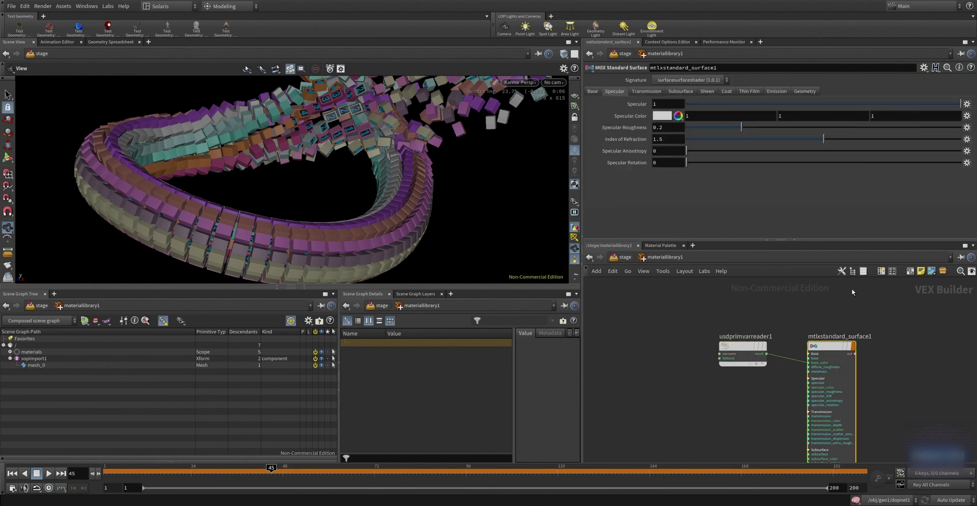
left_click(624, 257)
scroll(846, 392, "up", 2)
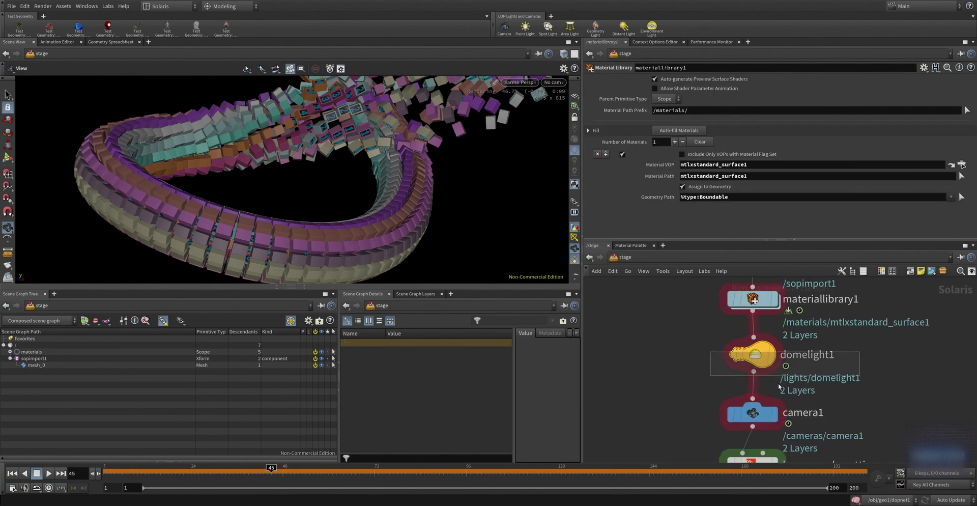
Step: Inspect domelight1, camera1 and karmarendersettings, checking the XPU engine and Optix denoiser
left_click(845, 351)
scroll(855, 353, "up", 2)
left_click(859, 391)
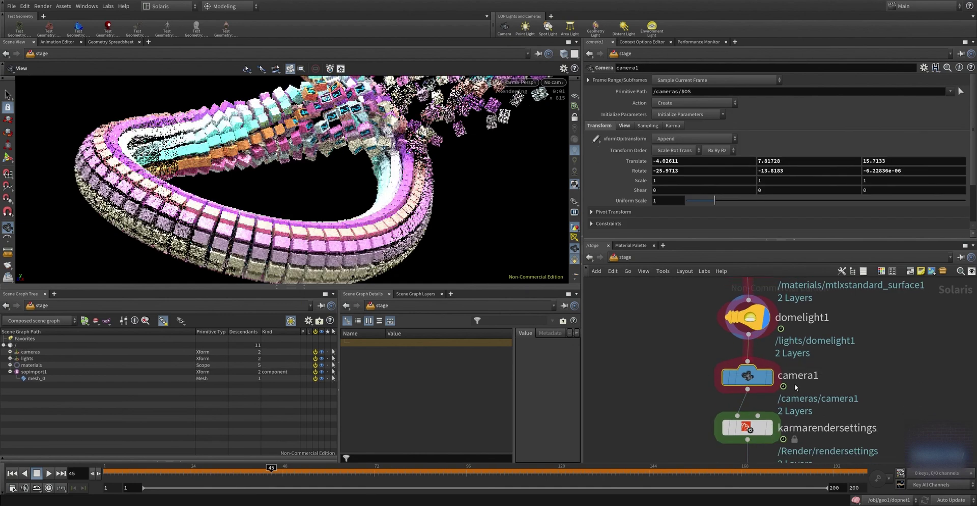
left_click_drag(871, 401, 871, 342)
double_click(824, 368)
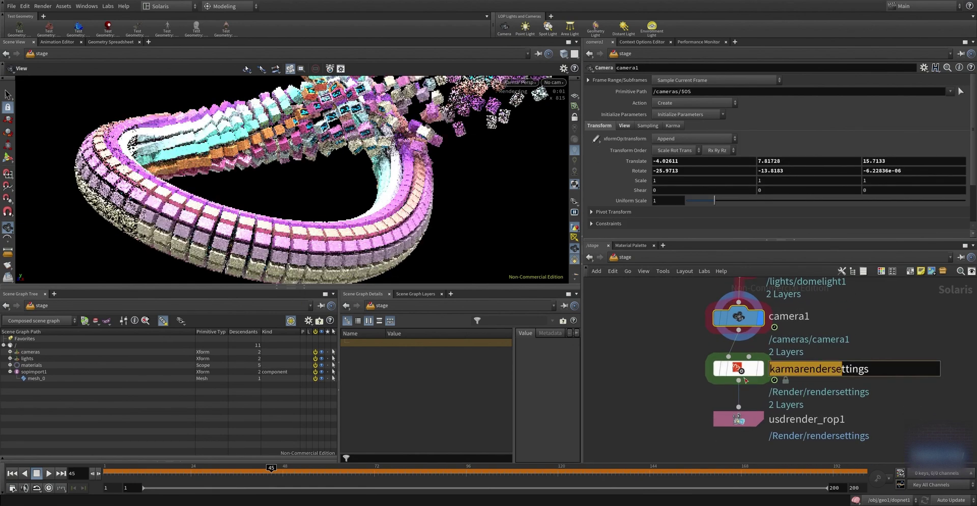
key("BackSpace")
left_click(756, 374)
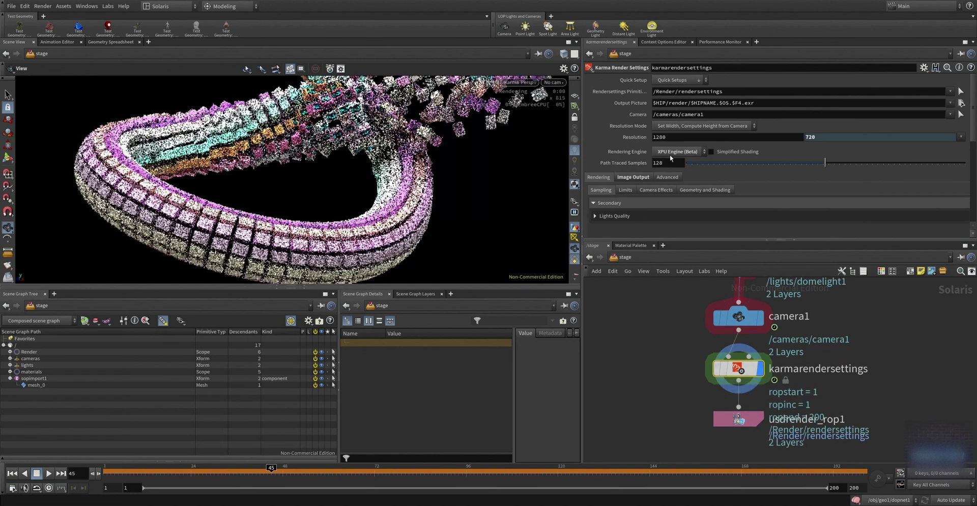
left_click(632, 177)
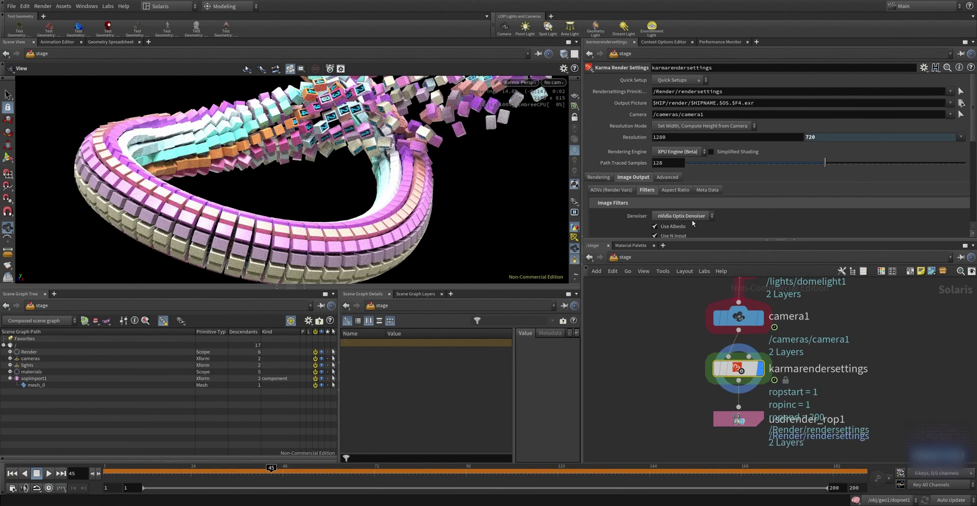
scroll(688, 376, "down", 3)
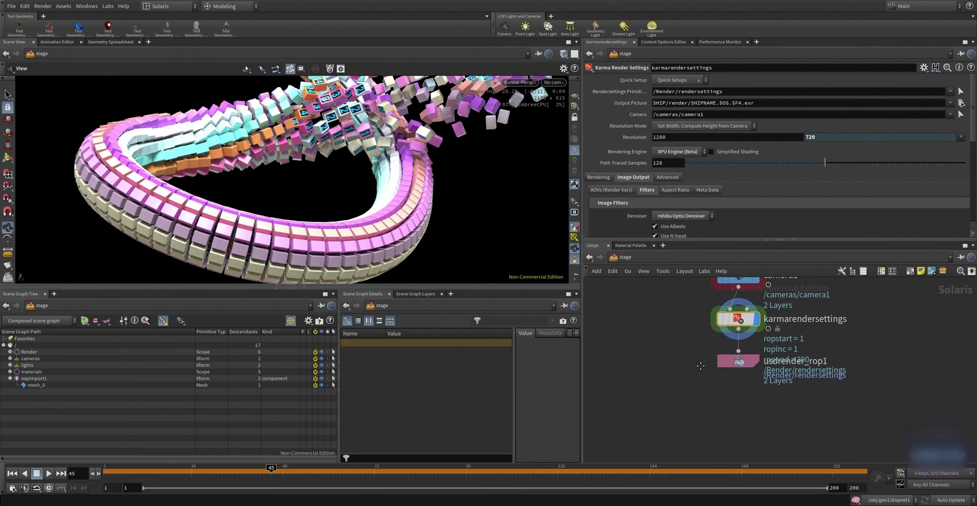
Step: Reframe the view and render through /cameras/camera1 at 1280x720
left_click_drag(372, 171, 284, 166)
left_click_drag(402, 193, 453, 168)
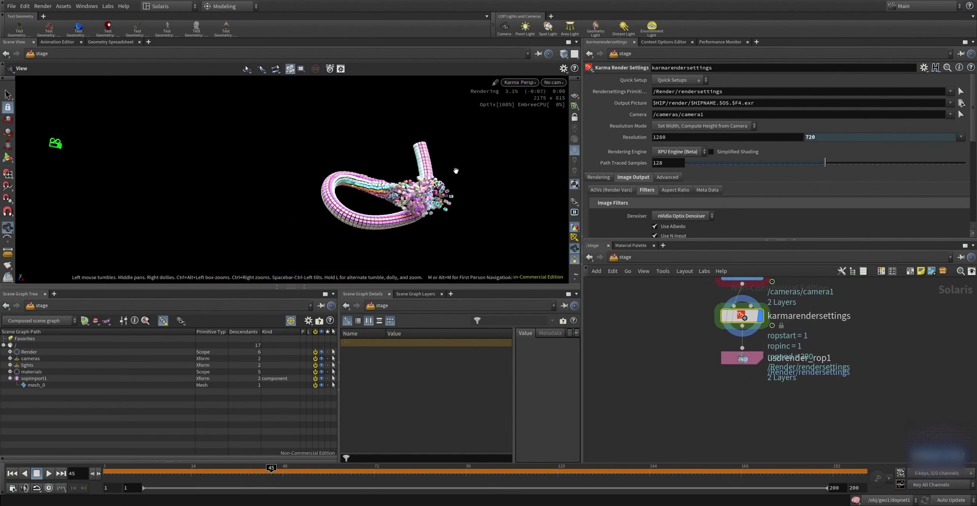
left_click(553, 81)
left_click(554, 99)
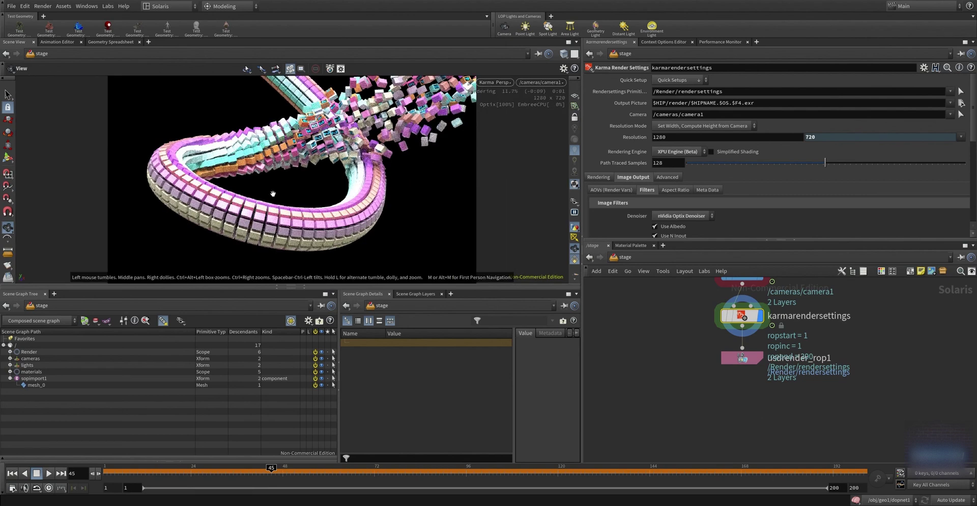